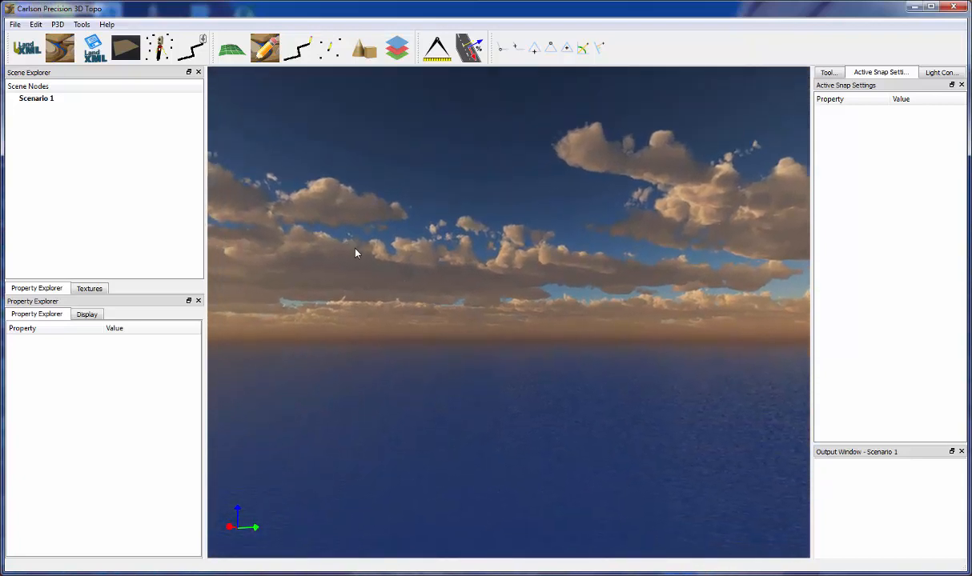
mouse_move(356, 253)
middle_down()
mouse_move(354, 262)
mouse_move(342, 253)
middle_up()
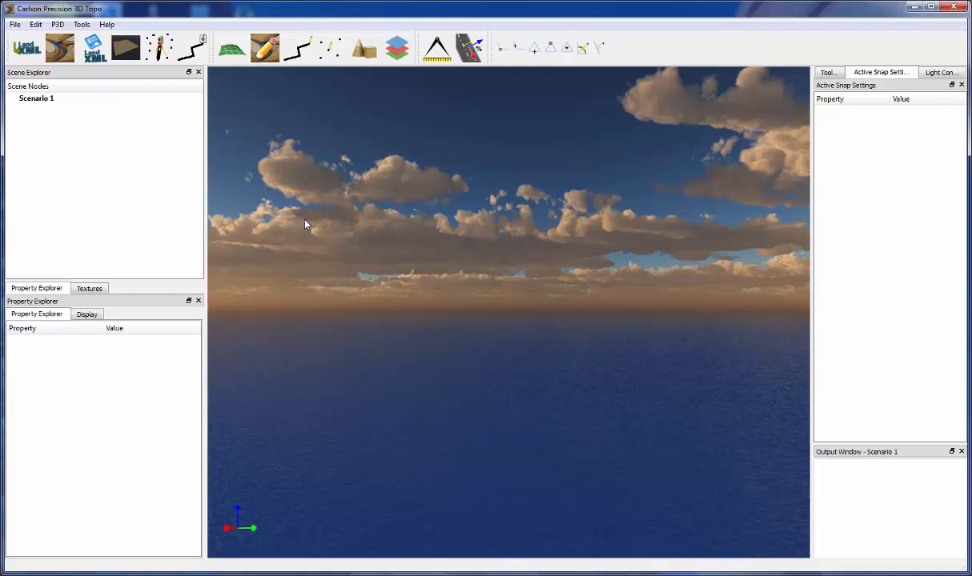
middle_drag(305, 225, 345, 236)
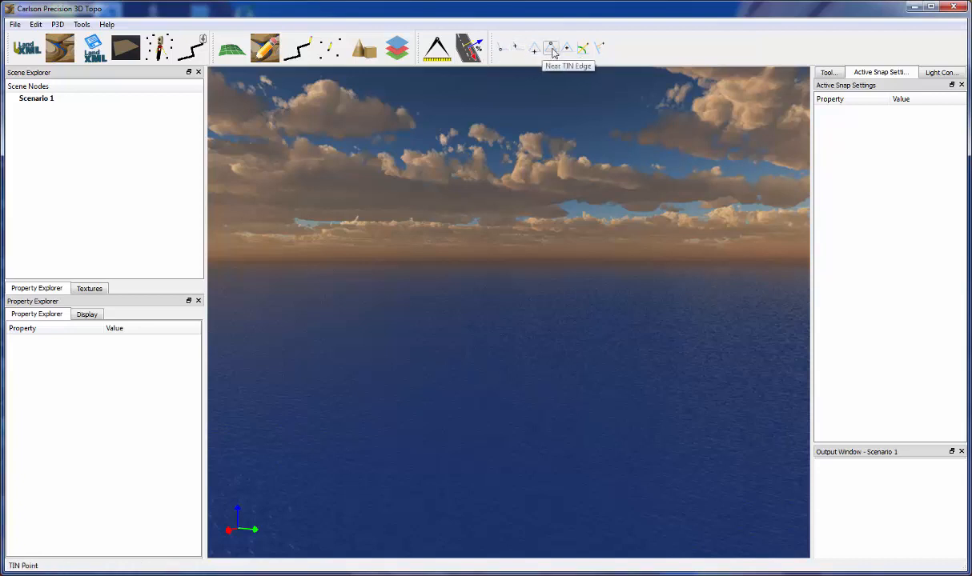
click(534, 48)
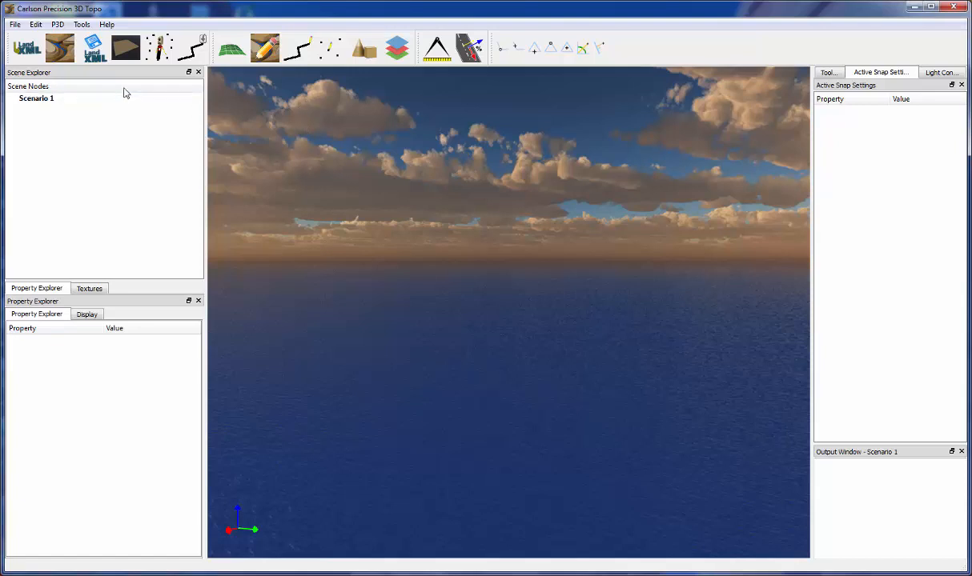
Load the LandXML file D:/Carlson Projects/FBI Demo/US68RoadAccident.xml into the scenario.
click(32, 48)
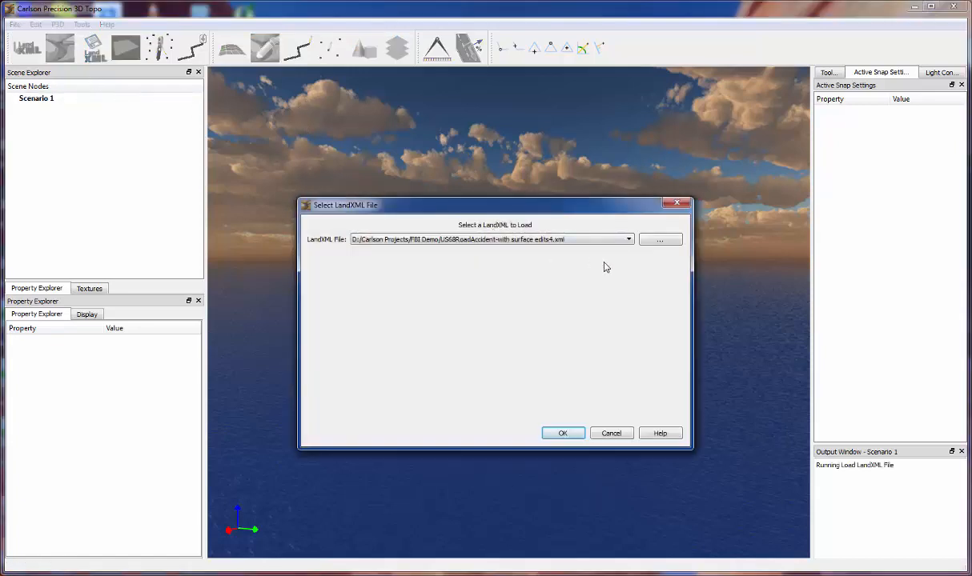
click(628, 240)
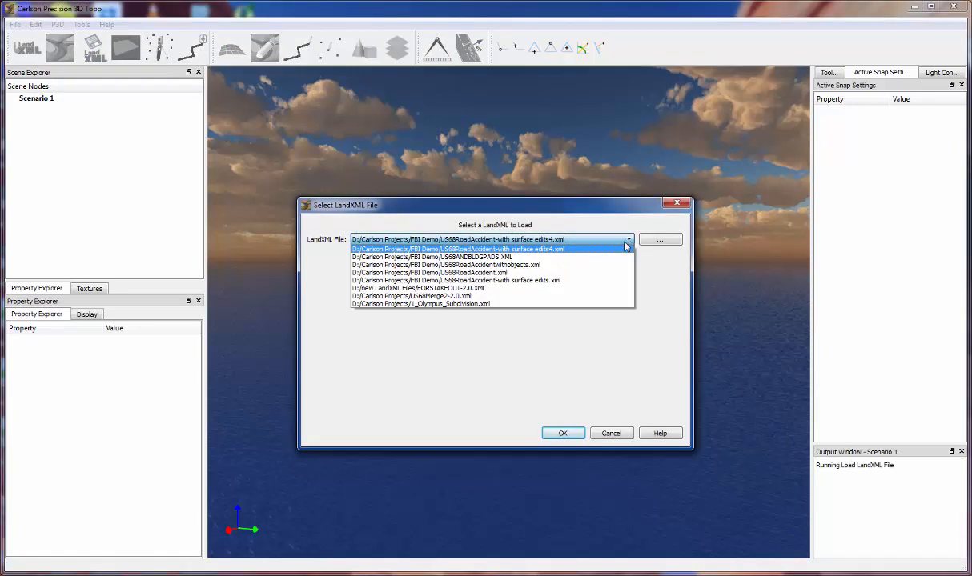
click(589, 274)
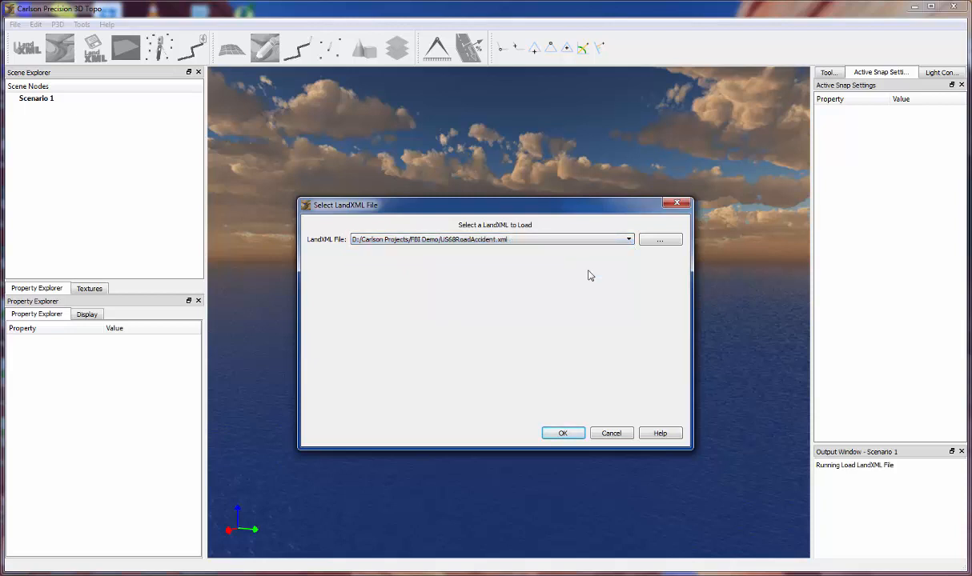
click(561, 434)
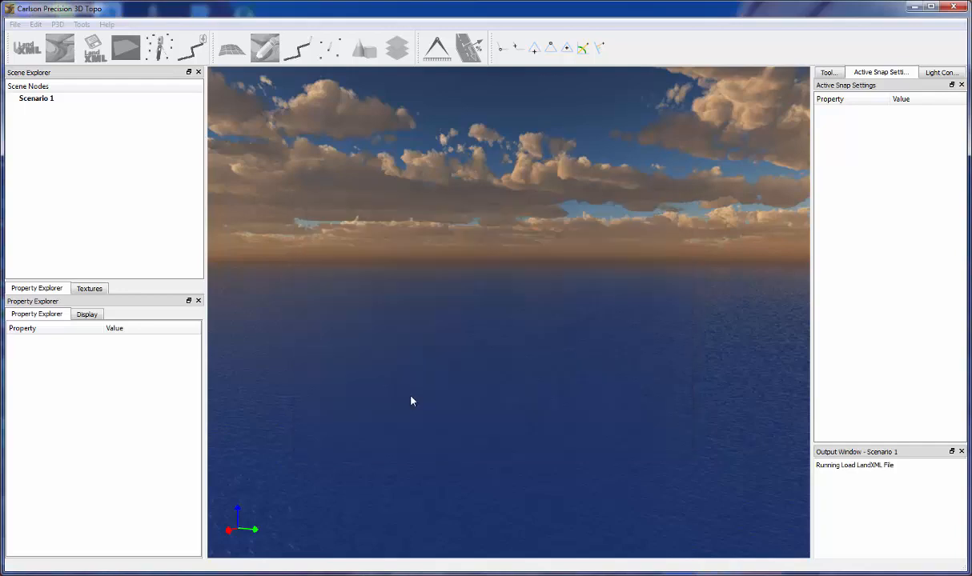
Examine the loaded road surface around the paved turnout and its side slopes, and review the available file commands.
scroll(454, 358, up, 4)
scroll(464, 334, up, 5)
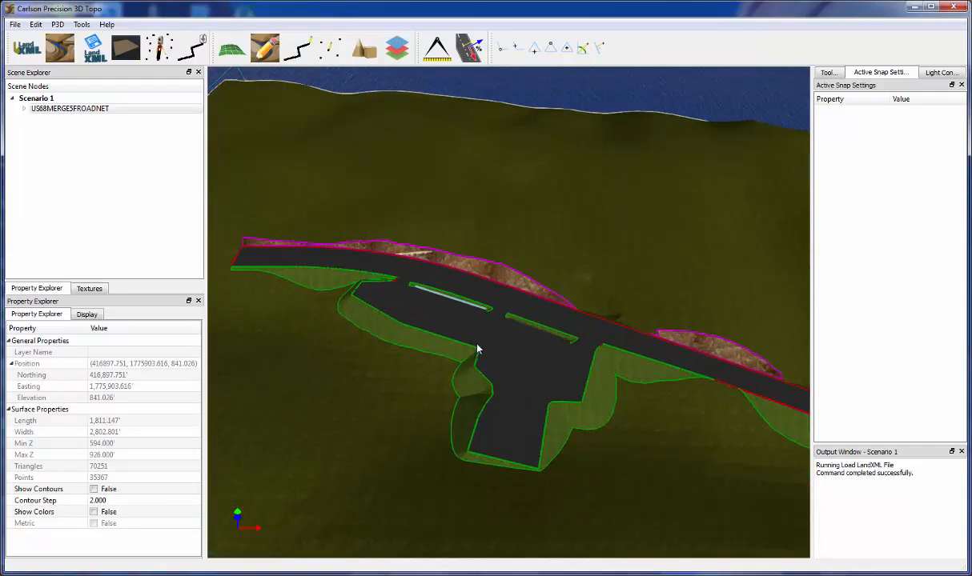
middle_drag(565, 321, 574, 327)
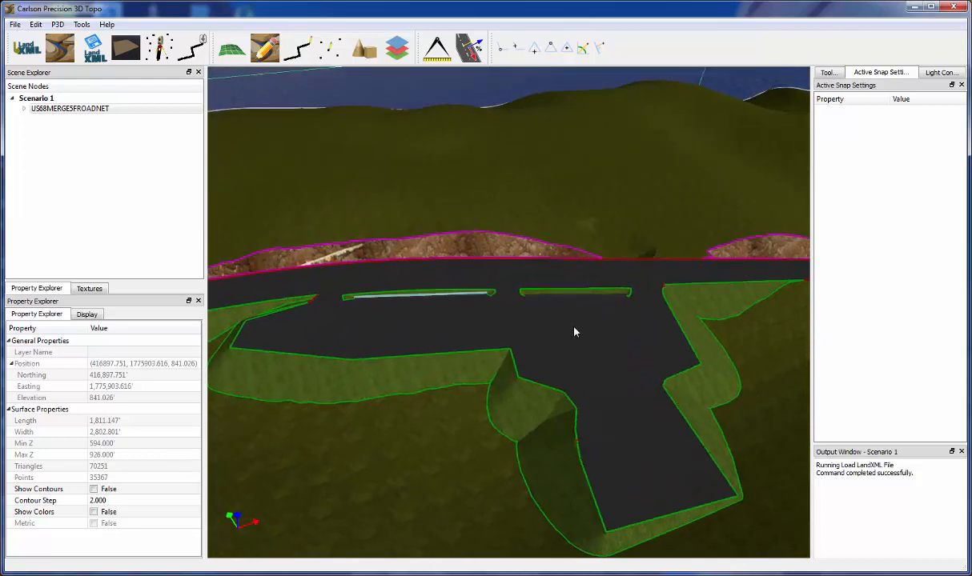
scroll(559, 343, up, 4)
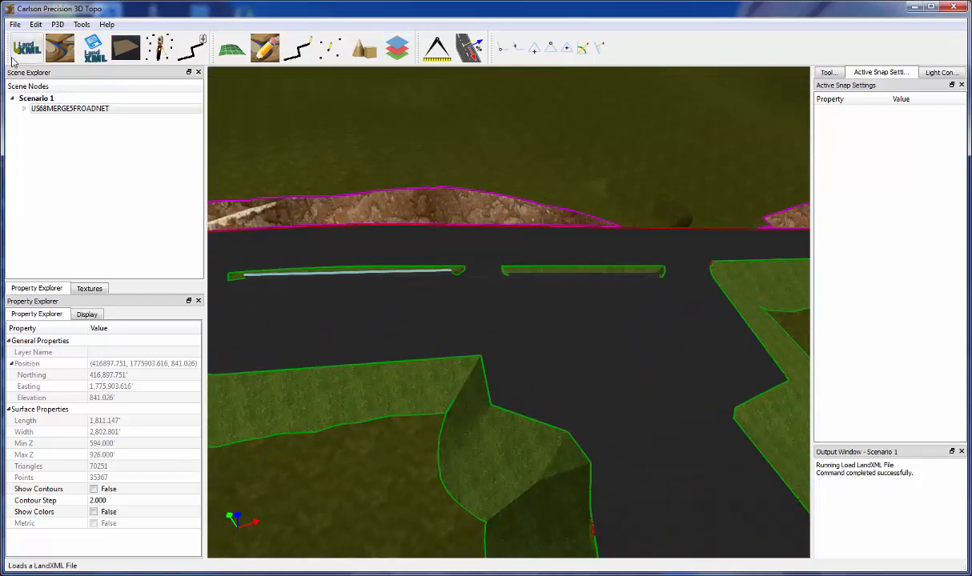
middle_drag(395, 256, 528, 324)
click(14, 24)
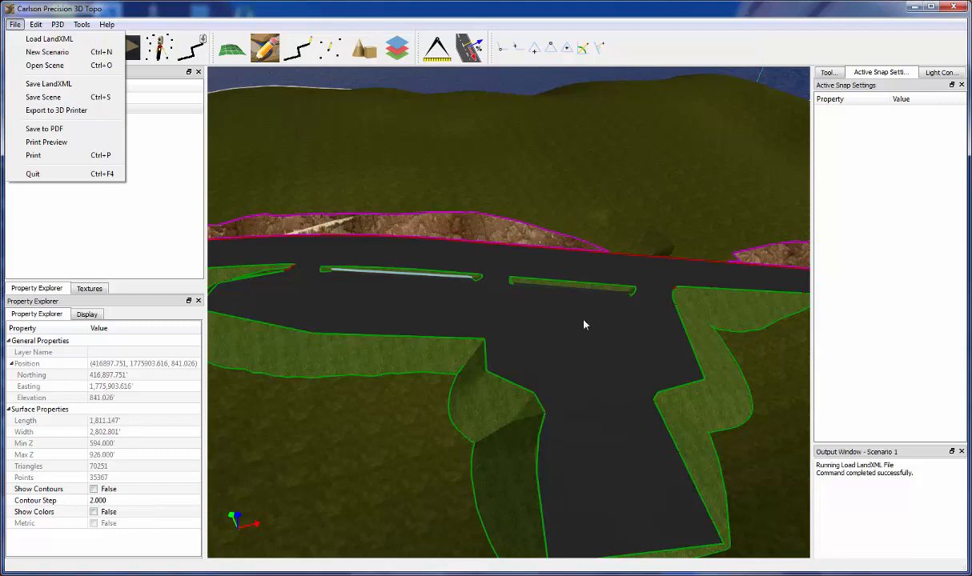
click(509, 307)
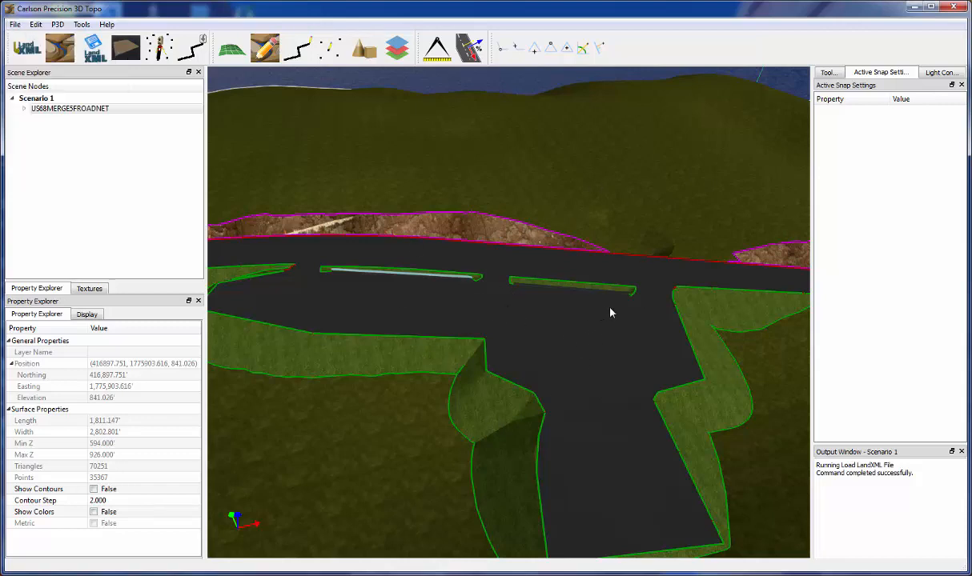
drag(495, 336, 585, 334)
click(22, 28)
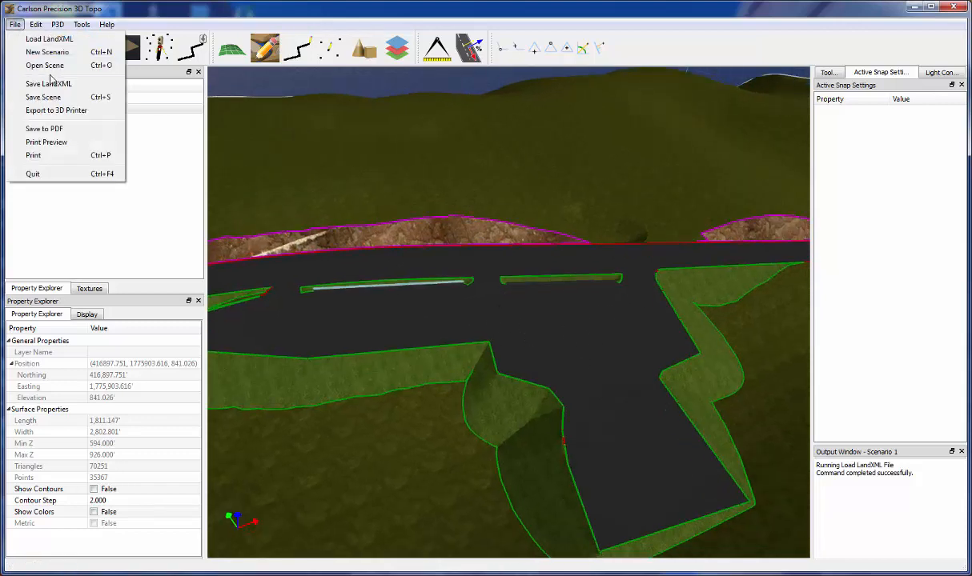
click(513, 212)
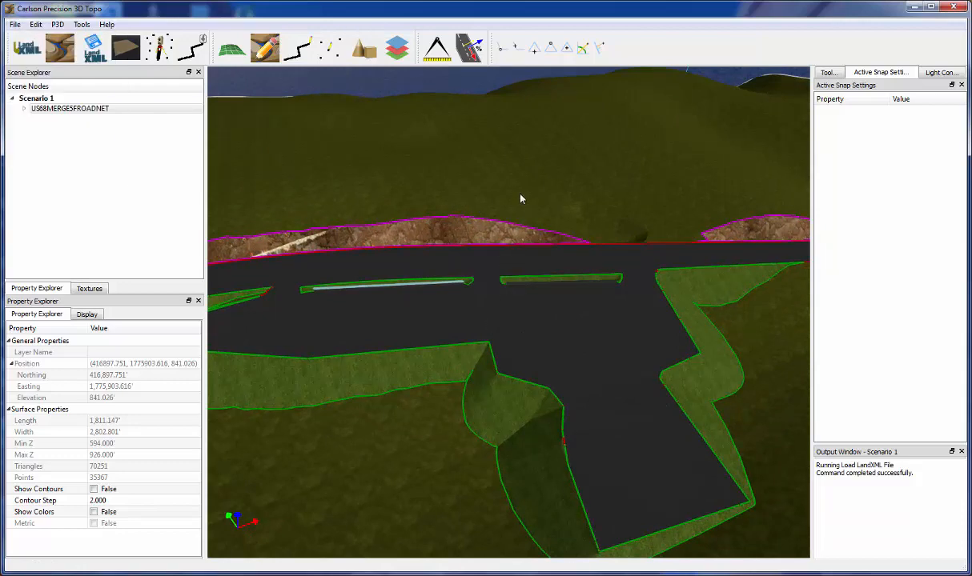
Start exporting the US68MERGE5FROADNET surface, review the file types offered for saving, and cancel the export.
right_click(521, 199)
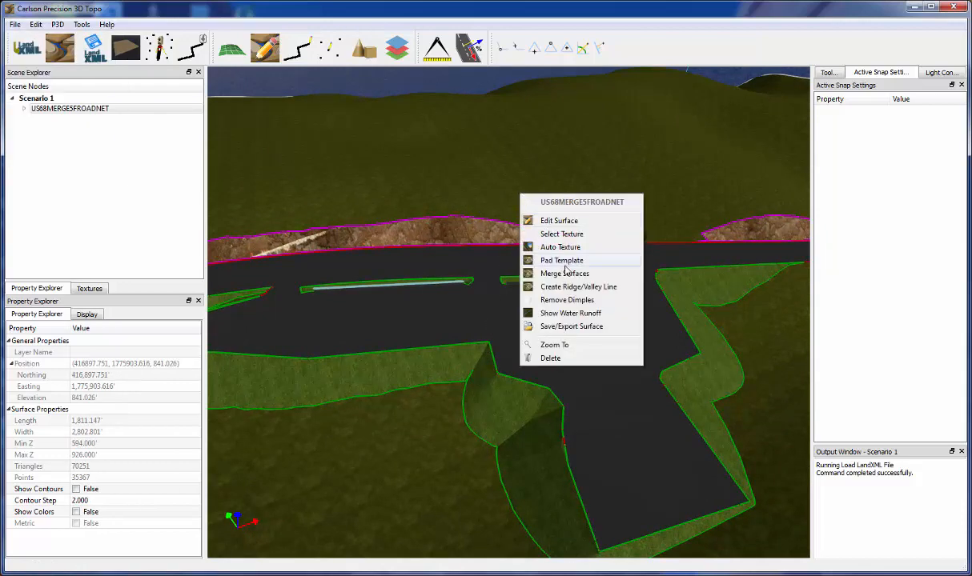
click(565, 326)
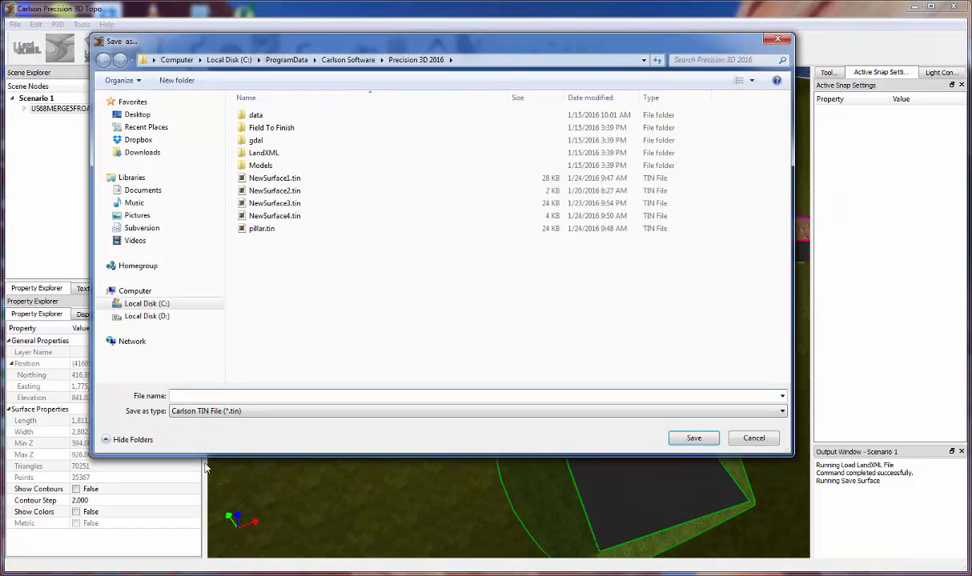
click(253, 411)
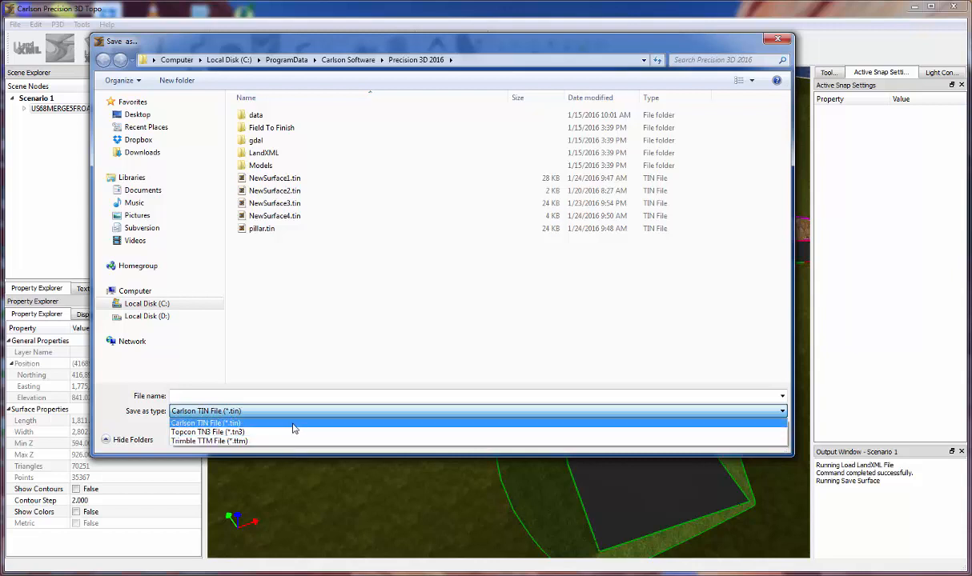
click(352, 349)
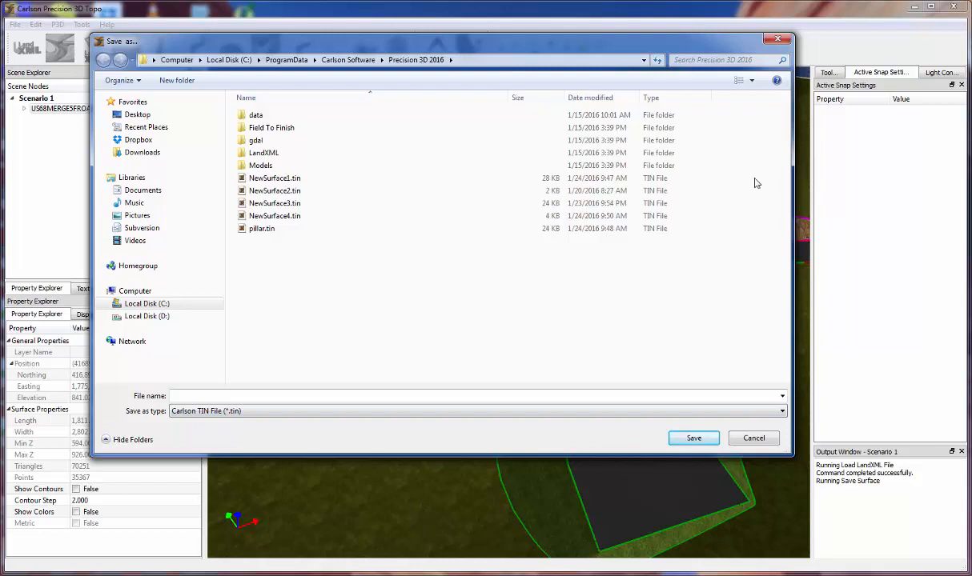
click(185, 412)
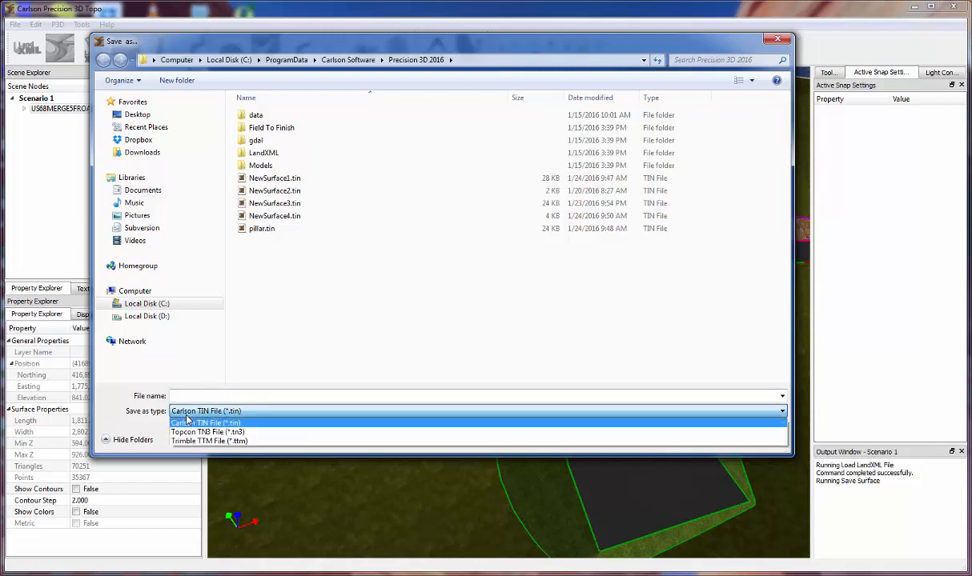
click(185, 423)
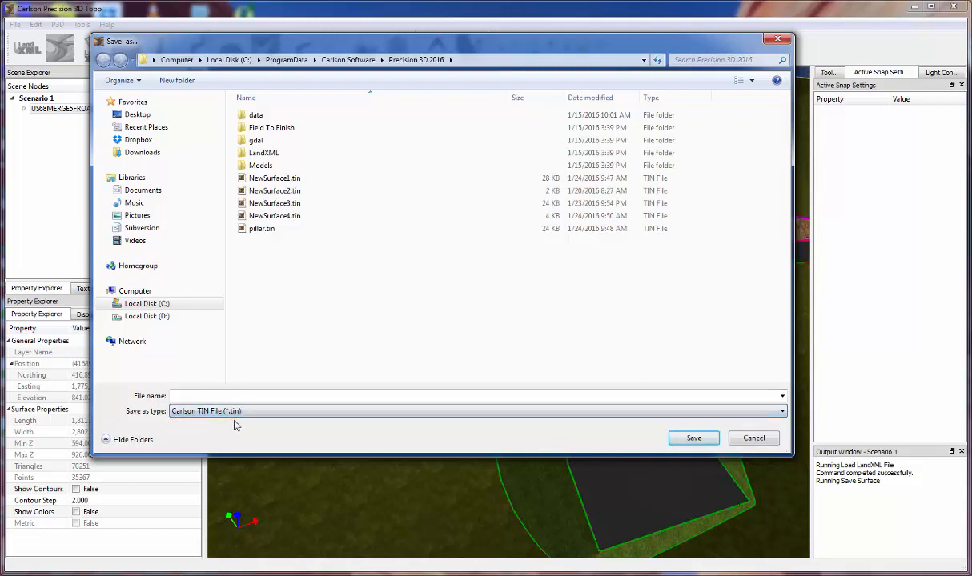
click(753, 439)
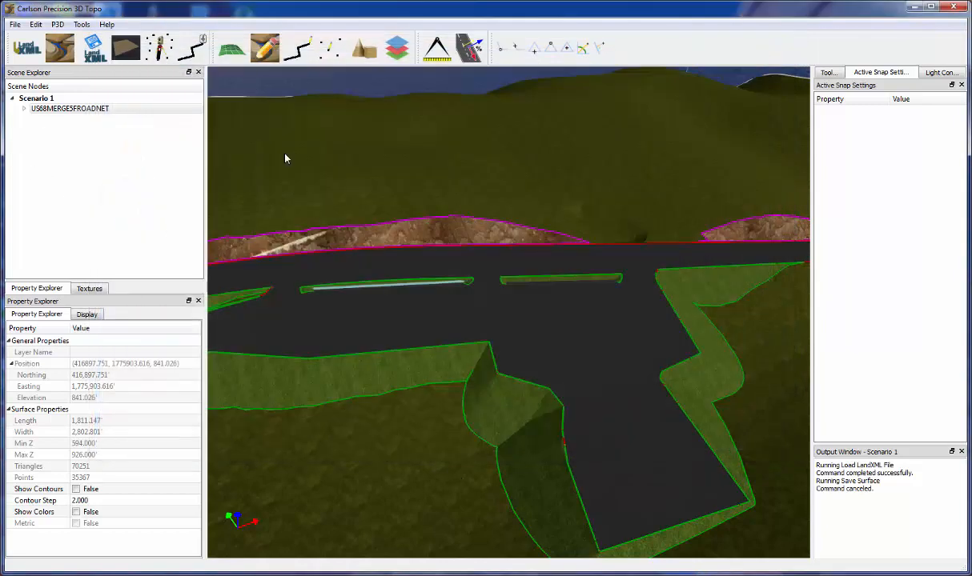
Examine the two narrow grass islands, the paved turnout and the cut slopes along the road from near and far.
middle_drag(350, 218, 490, 289)
scroll(497, 293, up, 10)
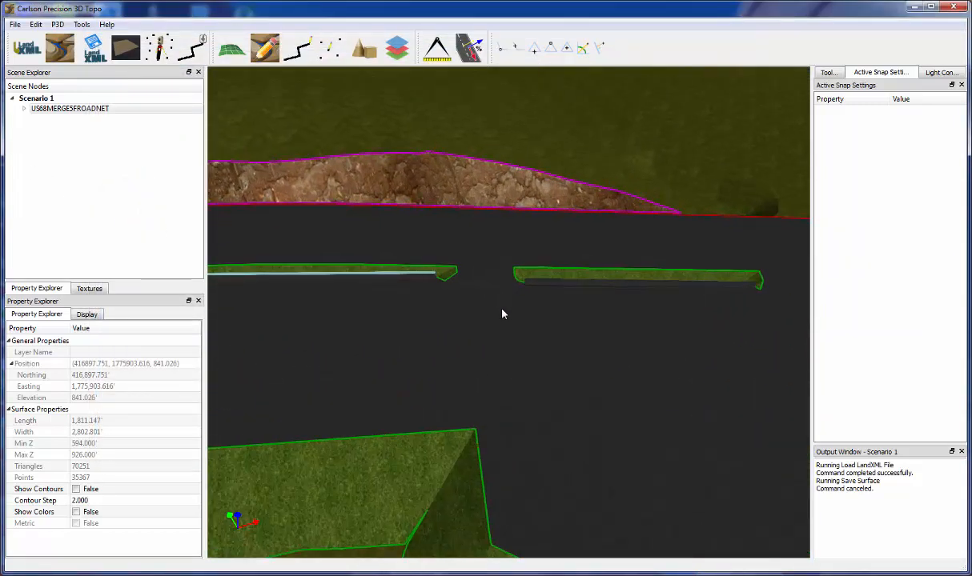
scroll(485, 328, up, 1)
scroll(475, 396, down, 8)
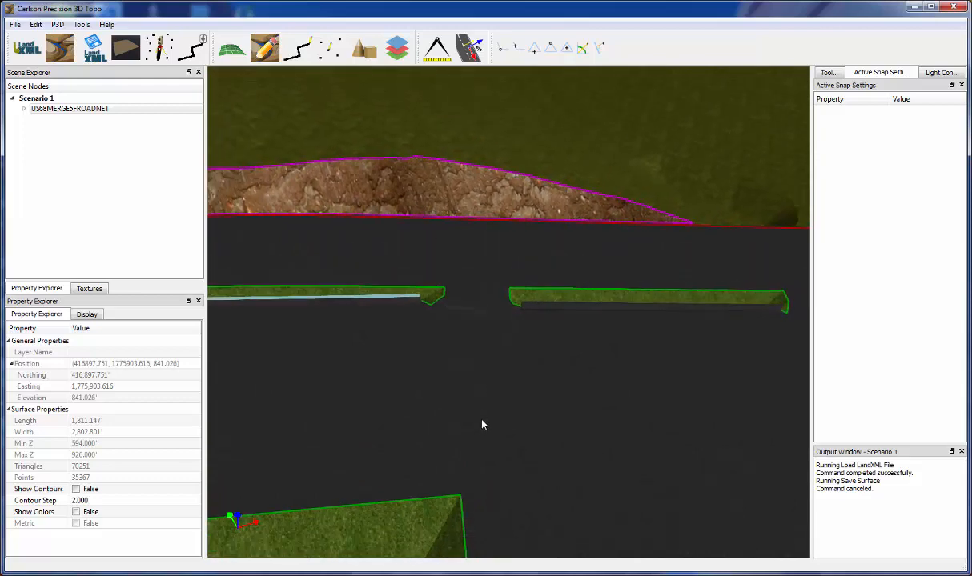
scroll(450, 406, down, 10)
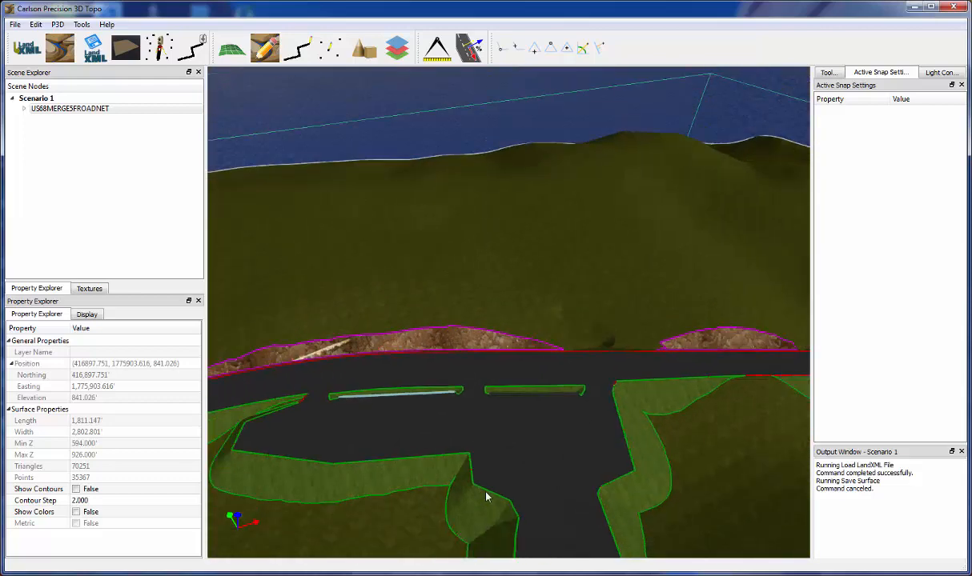
scroll(481, 455, up, 4)
scroll(481, 455, down, 4)
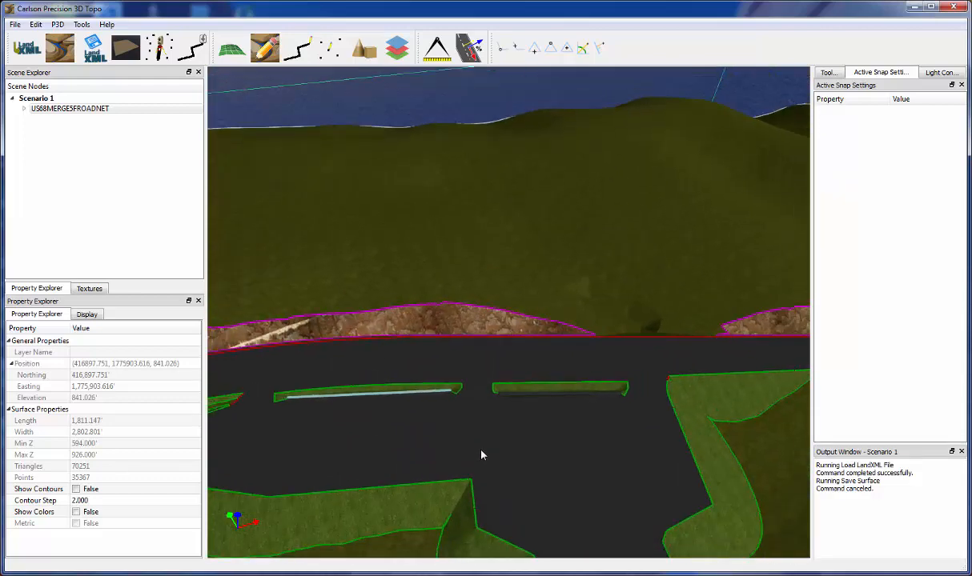
mouse_move(481, 455)
middle_down()
mouse_move(514, 440)
mouse_move(492, 448)
mouse_move(497, 421)
mouse_move(466, 440)
mouse_move(498, 447)
middle_up()
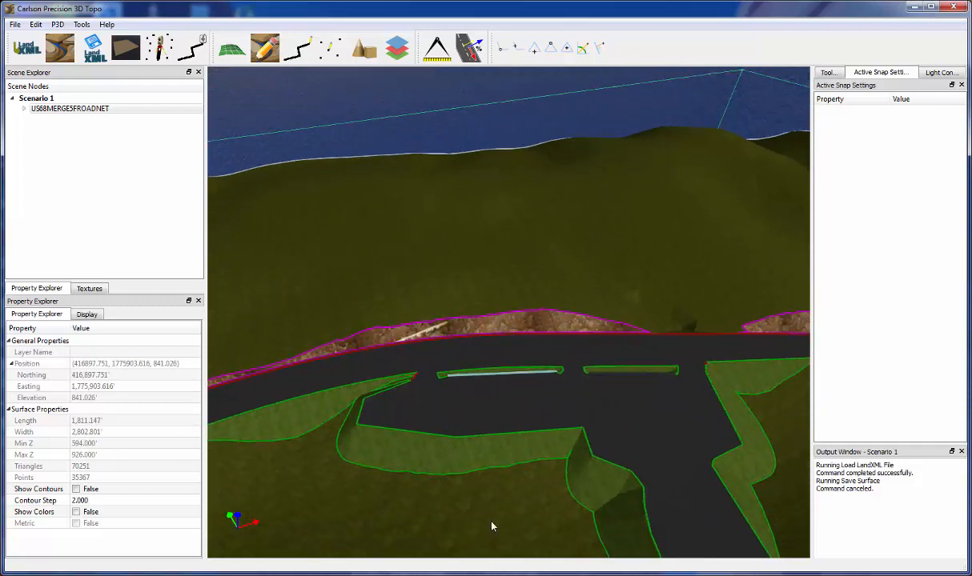
drag(459, 413, 494, 412)
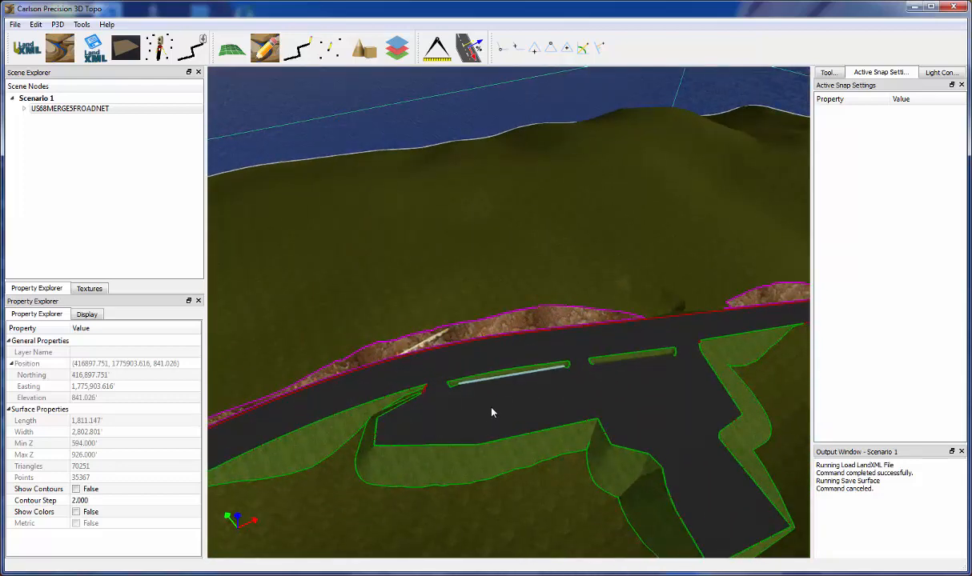
right_click(500, 406)
click(437, 409)
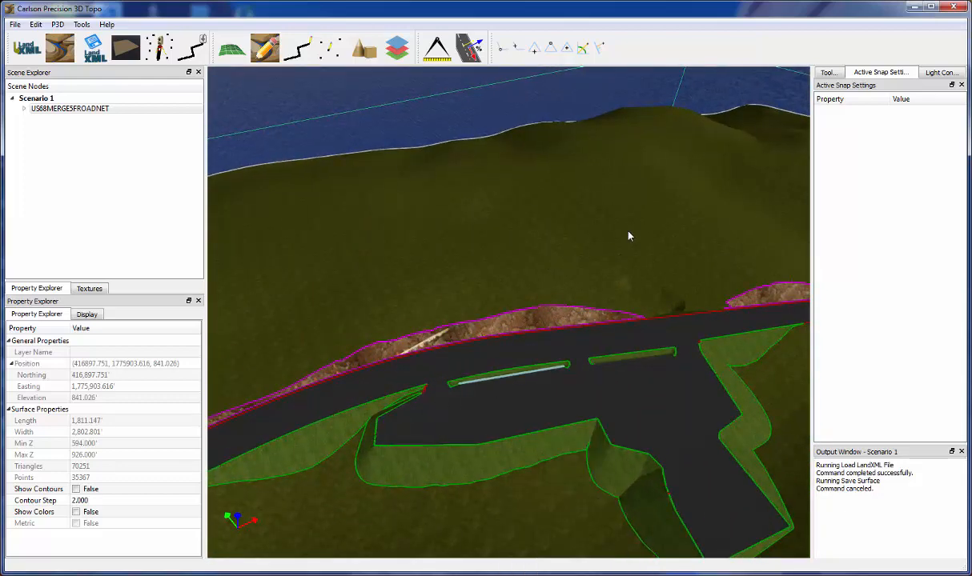
Examine the hillside terrain above the road, the road's far end, and the entrance beside the second island.
scroll(637, 211, up, 2)
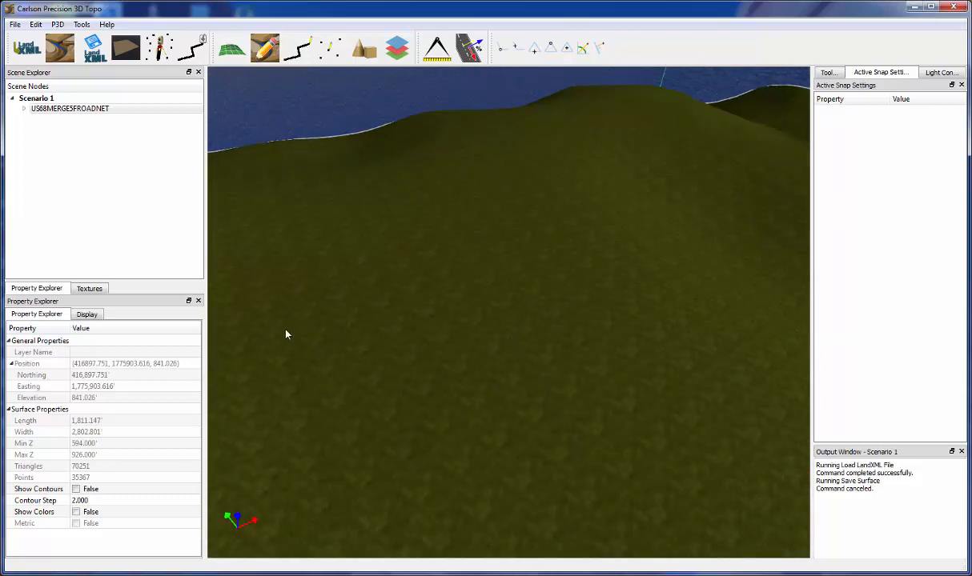
scroll(288, 334, up, 3)
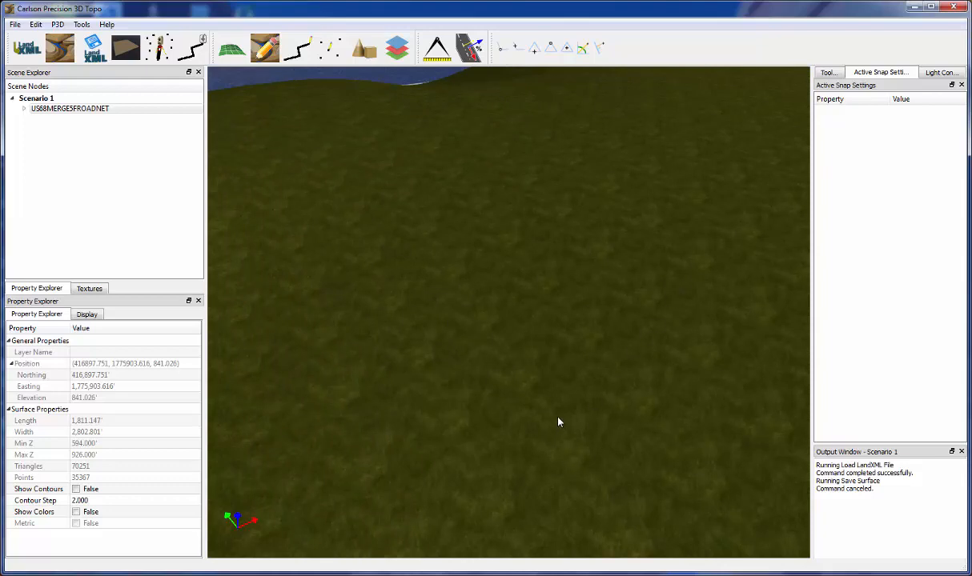
scroll(559, 422, down, 5)
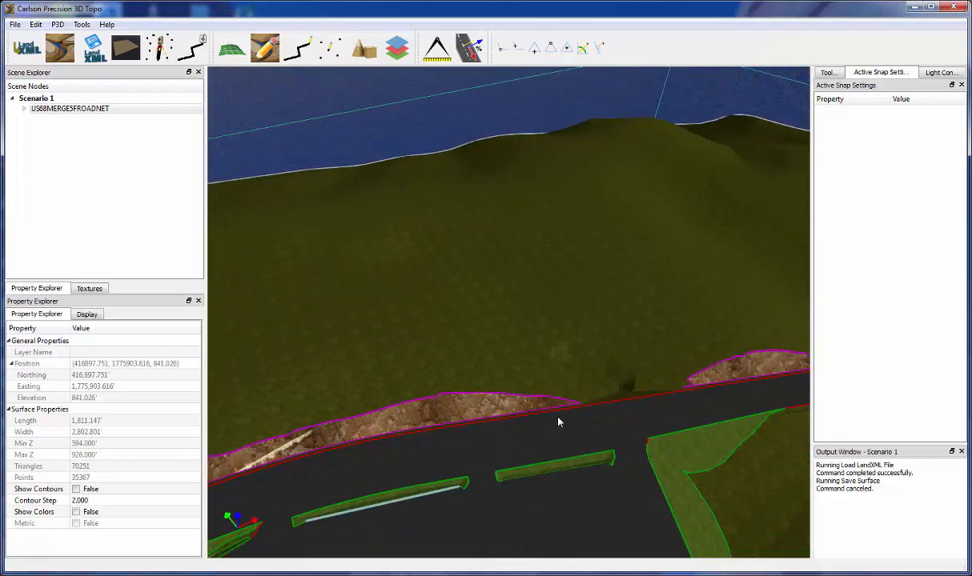
scroll(558, 422, down, 4)
scroll(498, 321, up, 4)
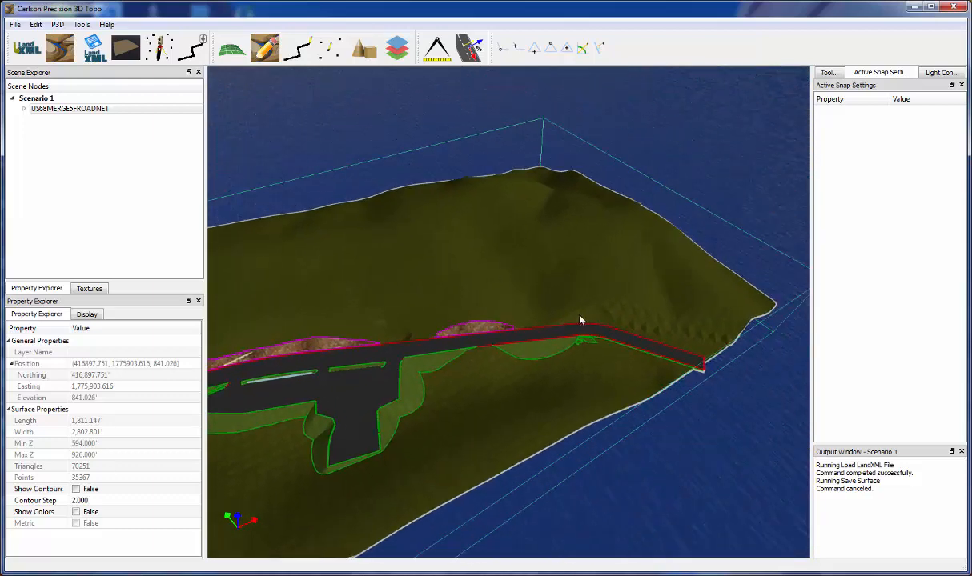
scroll(582, 320, down, 4)
scroll(518, 315, up, 4)
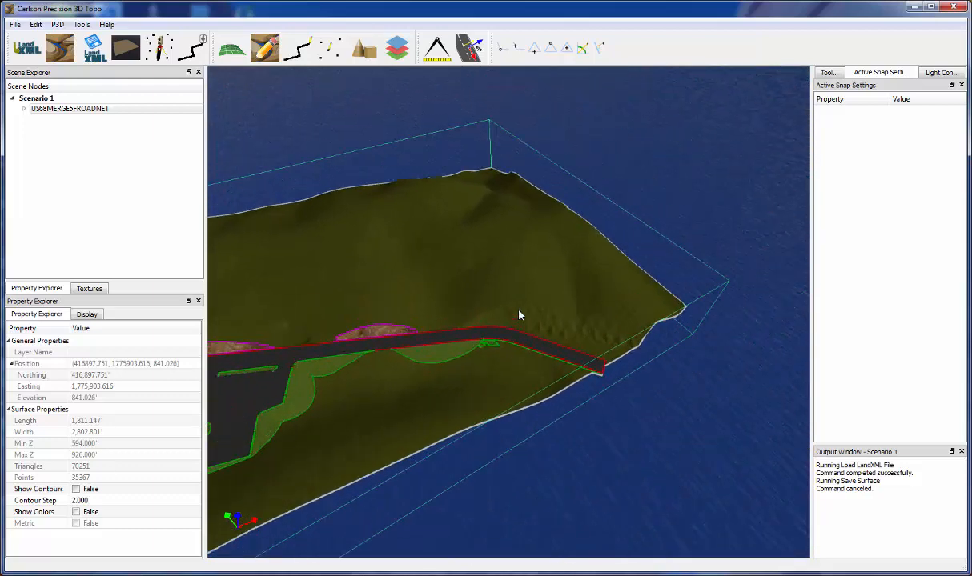
scroll(519, 316, up, 8)
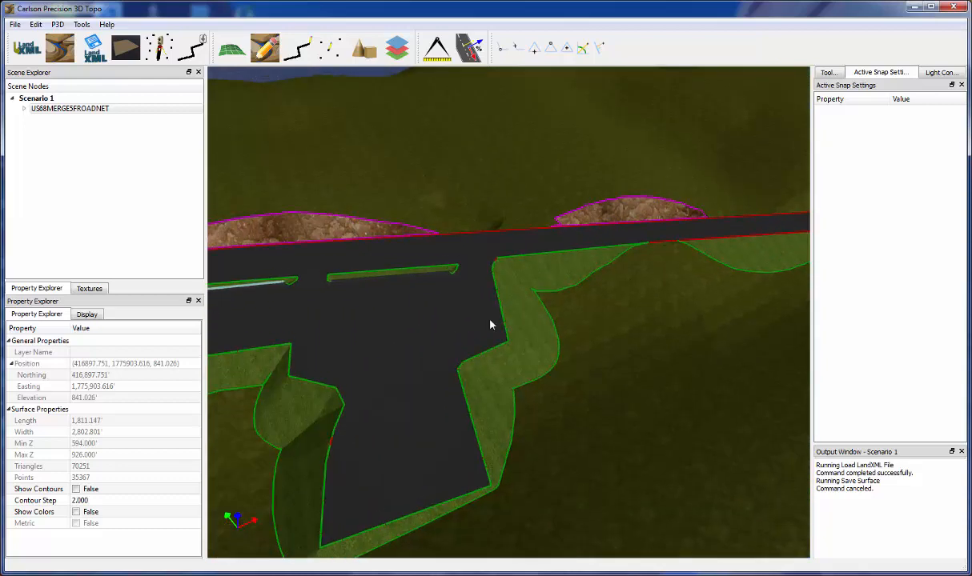
scroll(491, 324, up, 5)
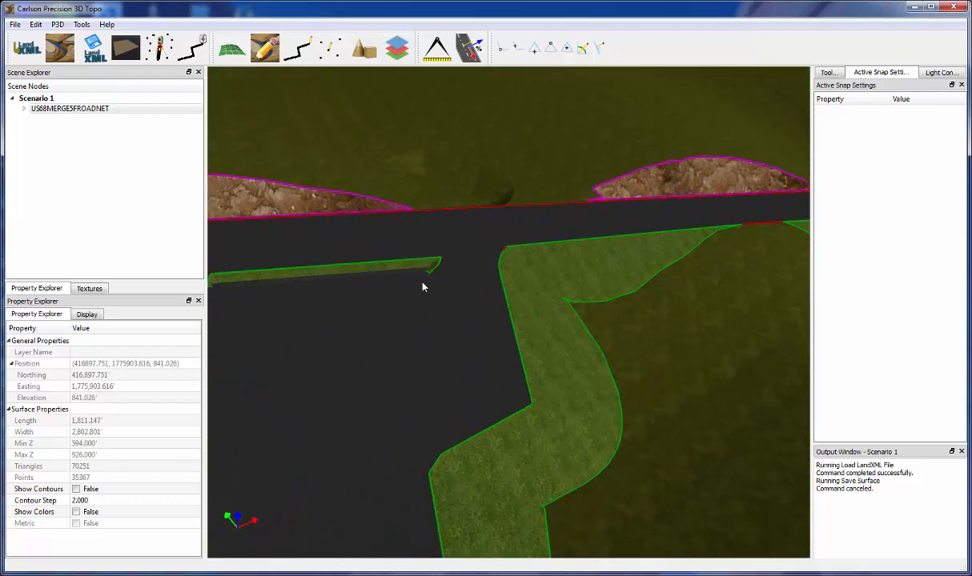
Examine the irregular grass patch beside the road's curve from near and far, and expand the US68MERGE5FROADNET node.
middle_drag(608, 329, 505, 342)
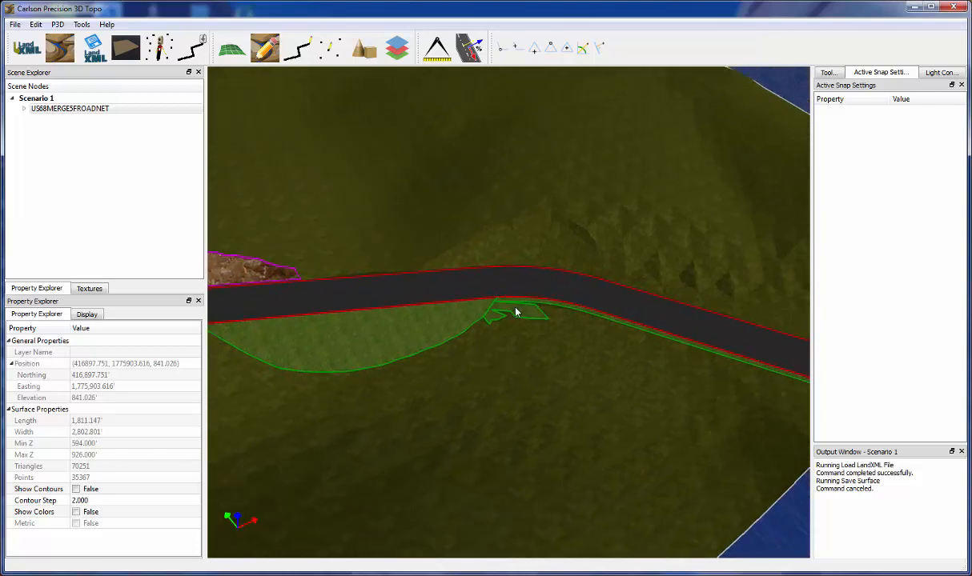
scroll(507, 313, up, 3)
scroll(508, 315, up, 2)
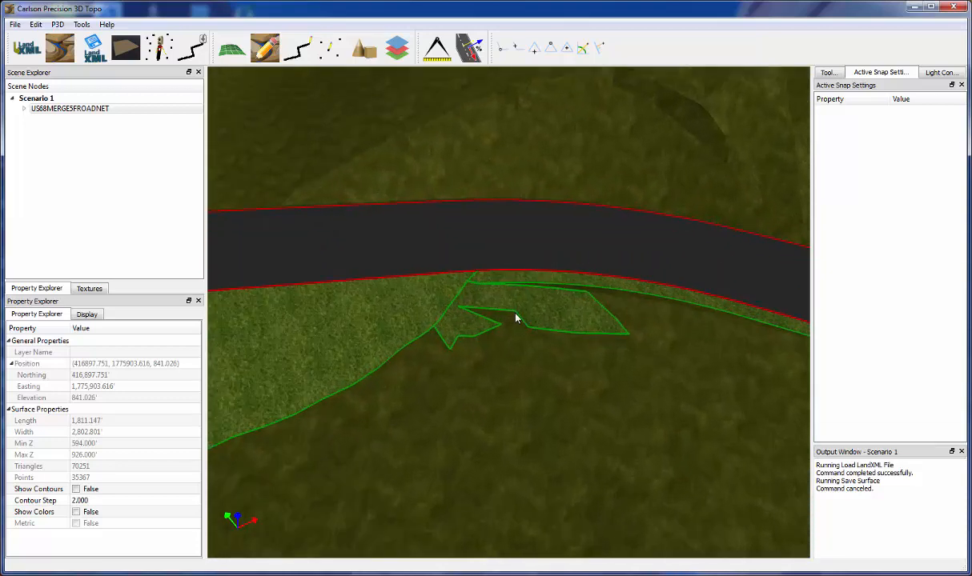
click(25, 110)
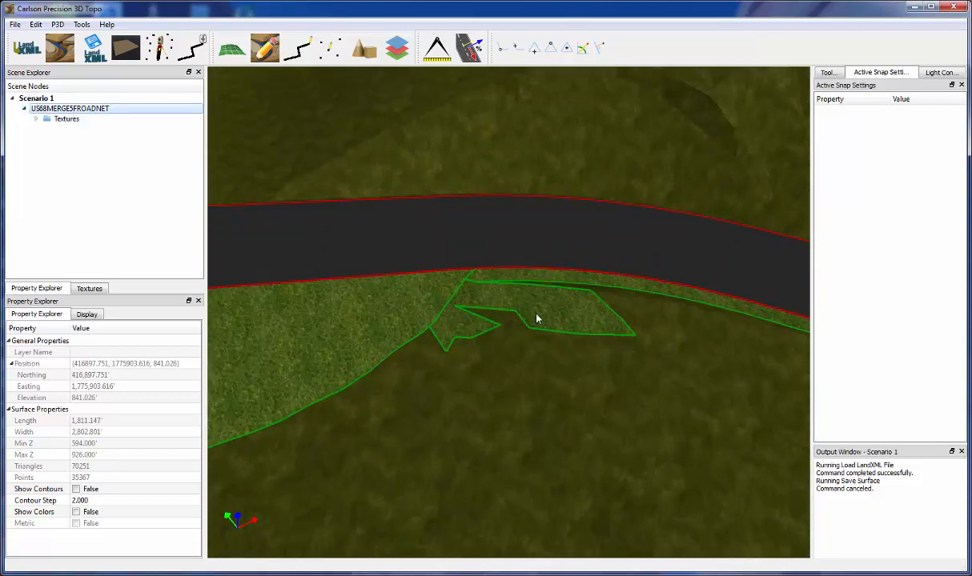
drag(536, 318, 445, 338)
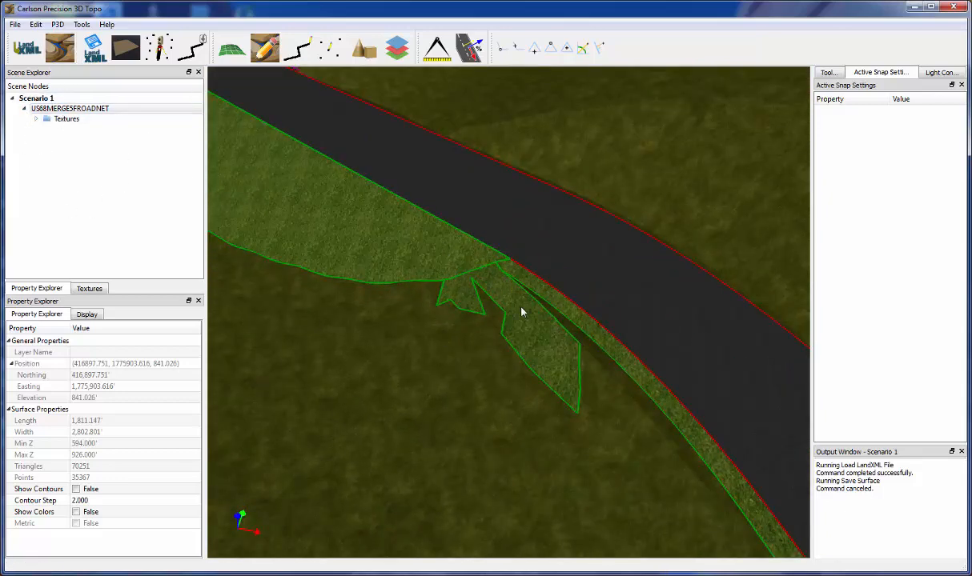
scroll(483, 391, down, 3)
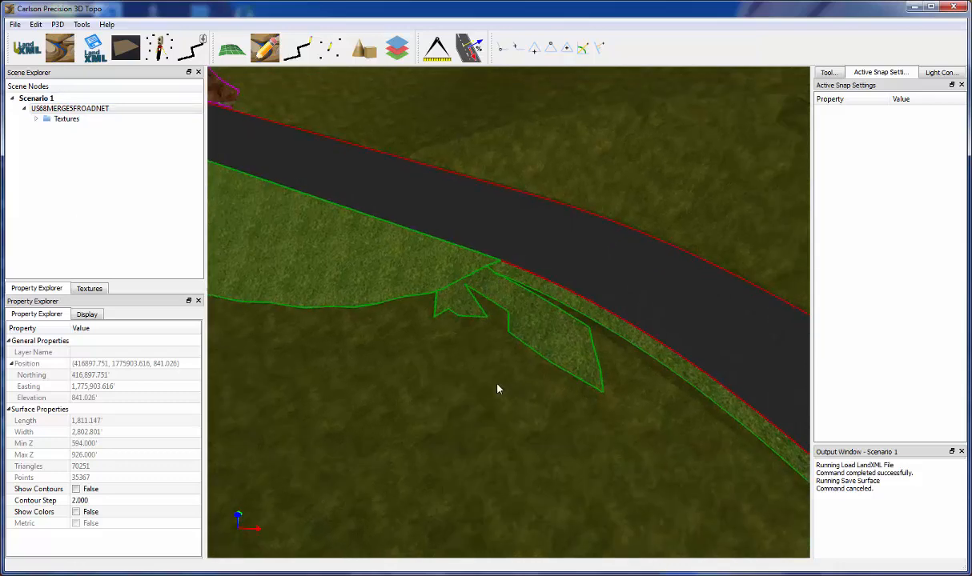
scroll(489, 396, down, 5)
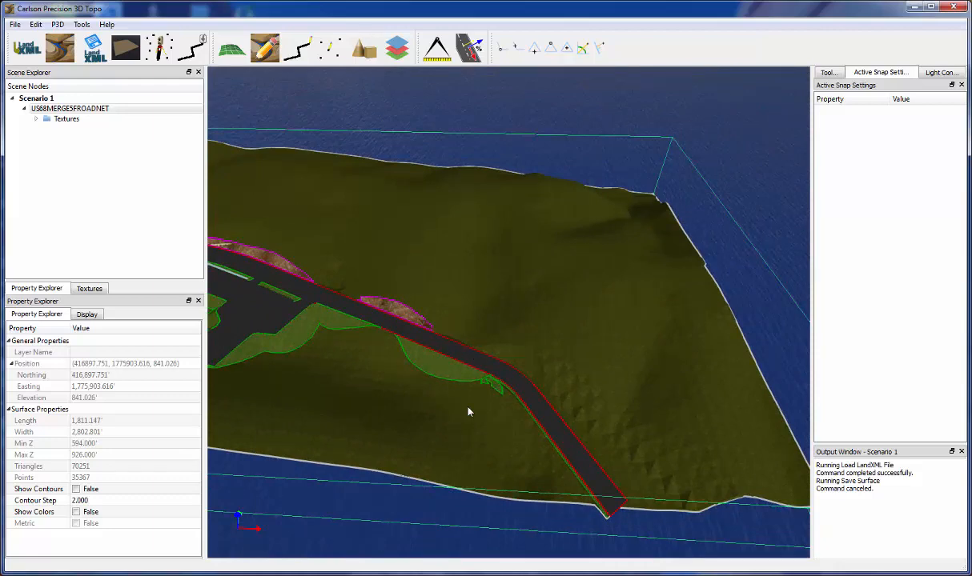
scroll(469, 412, up, 4)
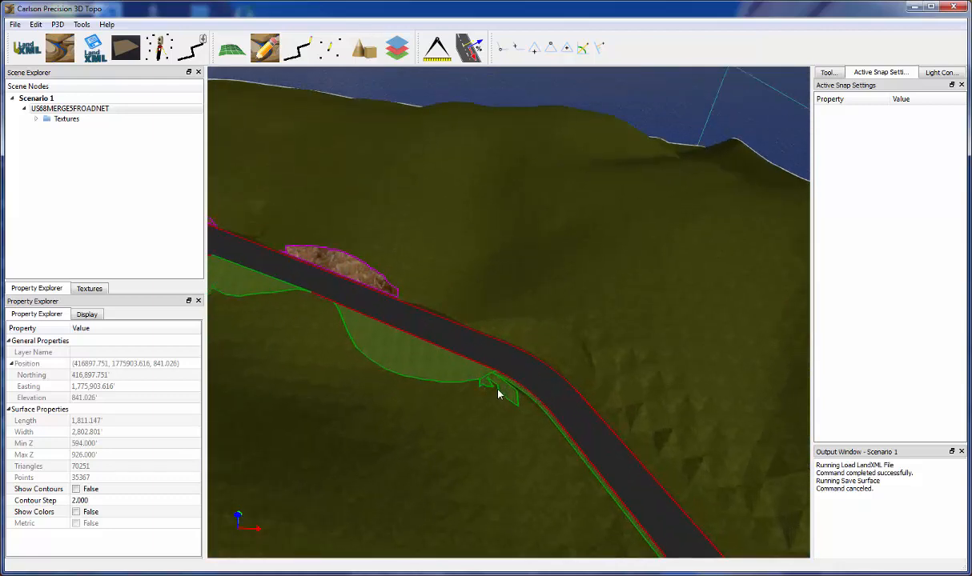
Select the grass_1 texture polyline at the road's curve and move the upper vertex on the right side of its notch slightly outward.
click(498, 394)
scroll(498, 394, down, 1)
scroll(533, 421, up, 6)
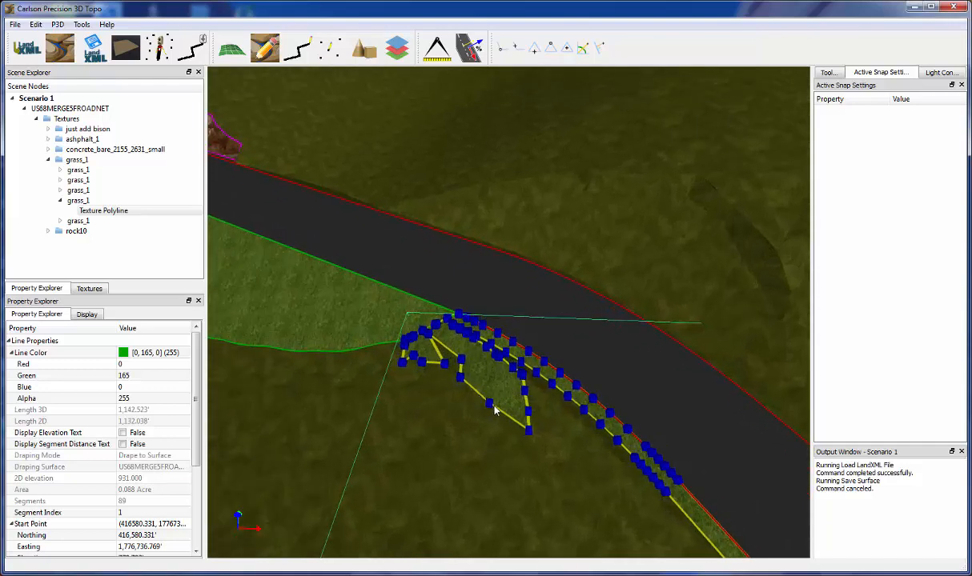
scroll(489, 402, up, 4)
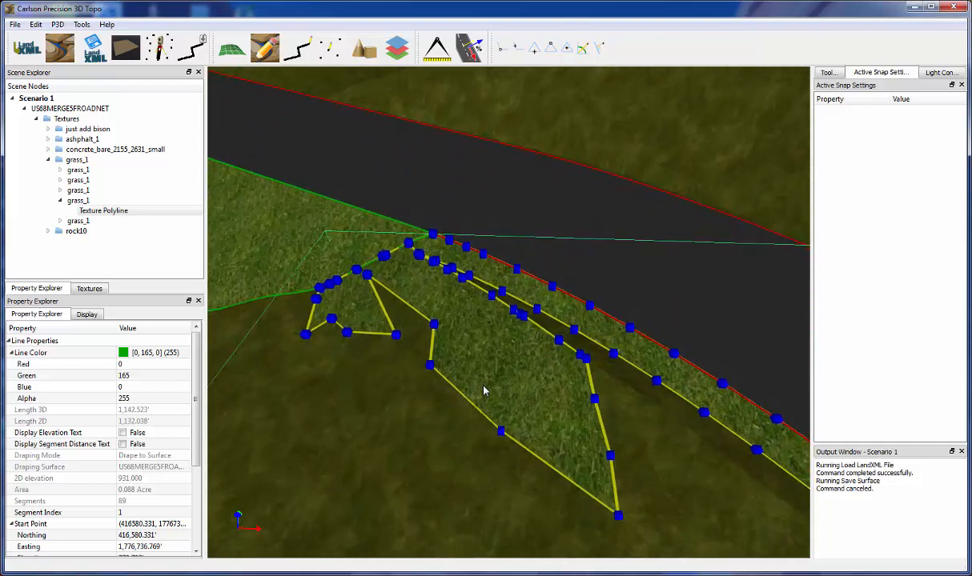
middle_drag(483, 388, 503, 382)
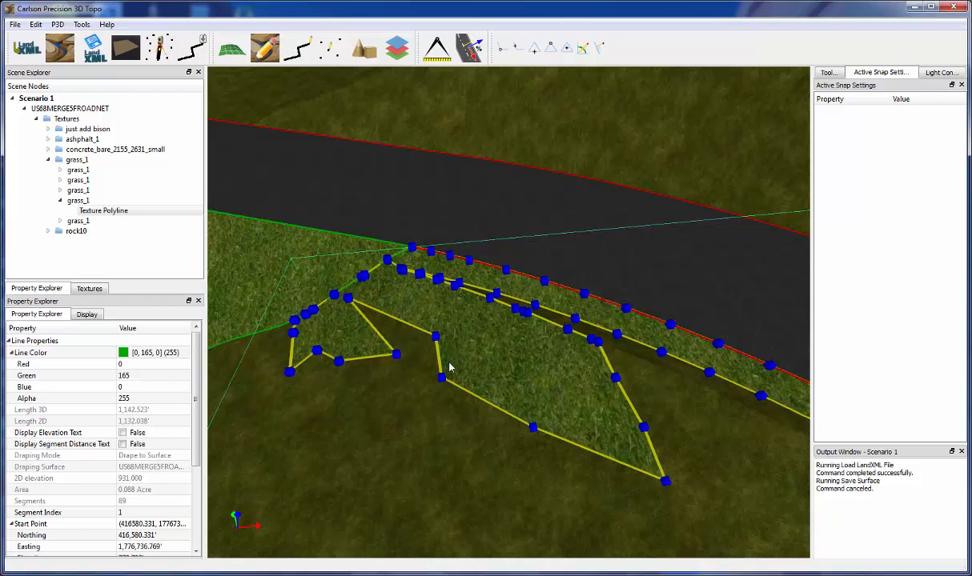
mouse_move(436, 340)
mouse_down()
mouse_move(408, 349)
mouse_move(423, 342)
mouse_up()
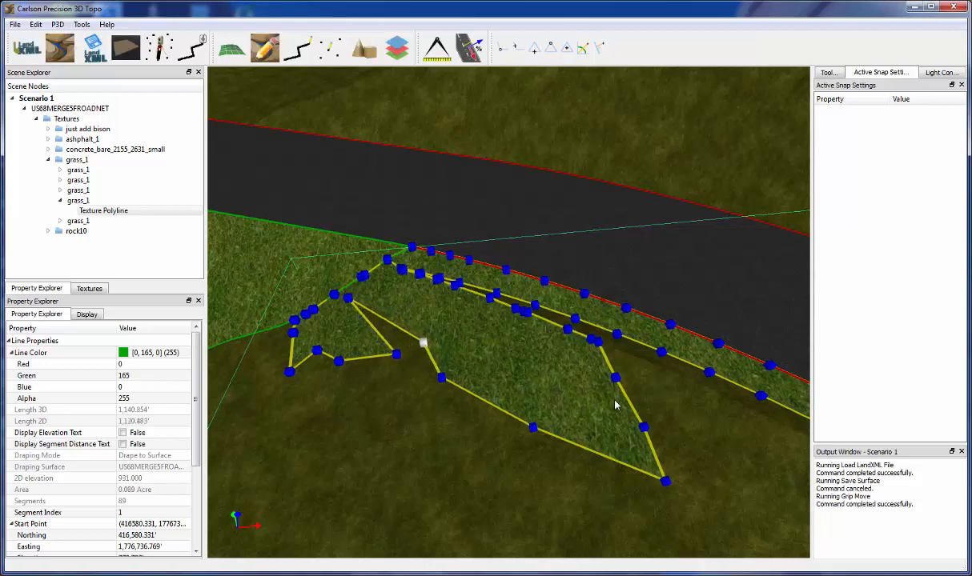
Remove the two vertices forming the notch in the grass texture polyline and deselect the polyline.
right_click(505, 414)
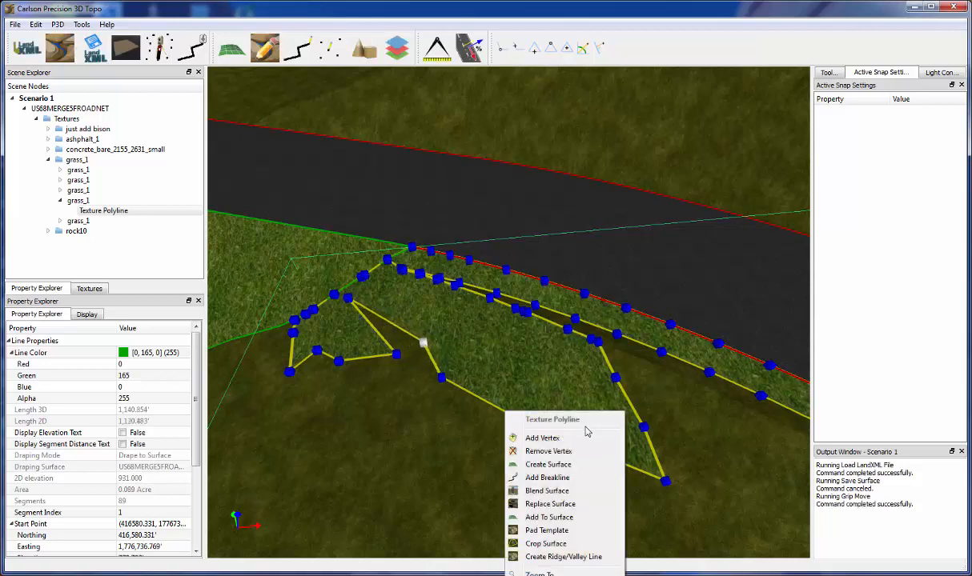
click(544, 452)
right_click(423, 344)
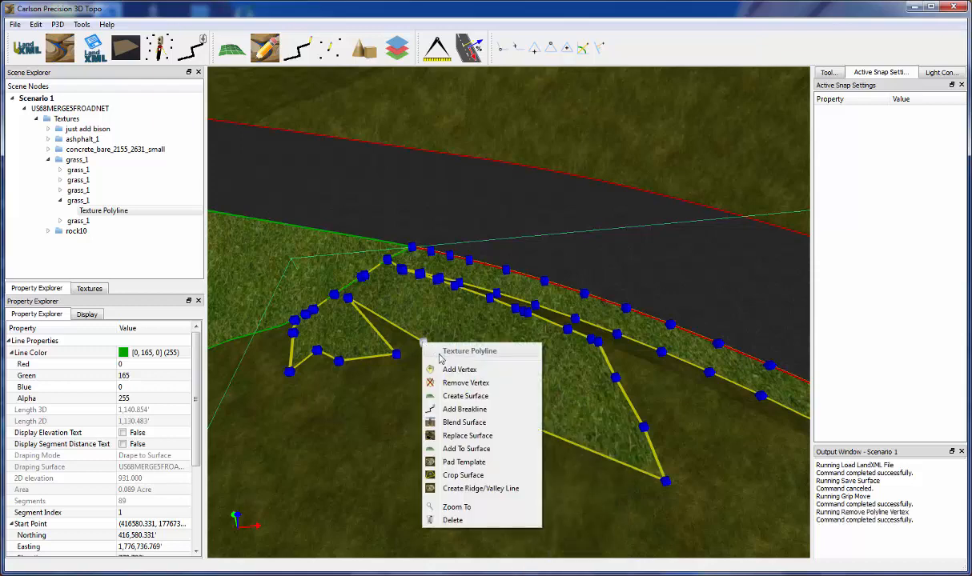
click(436, 368)
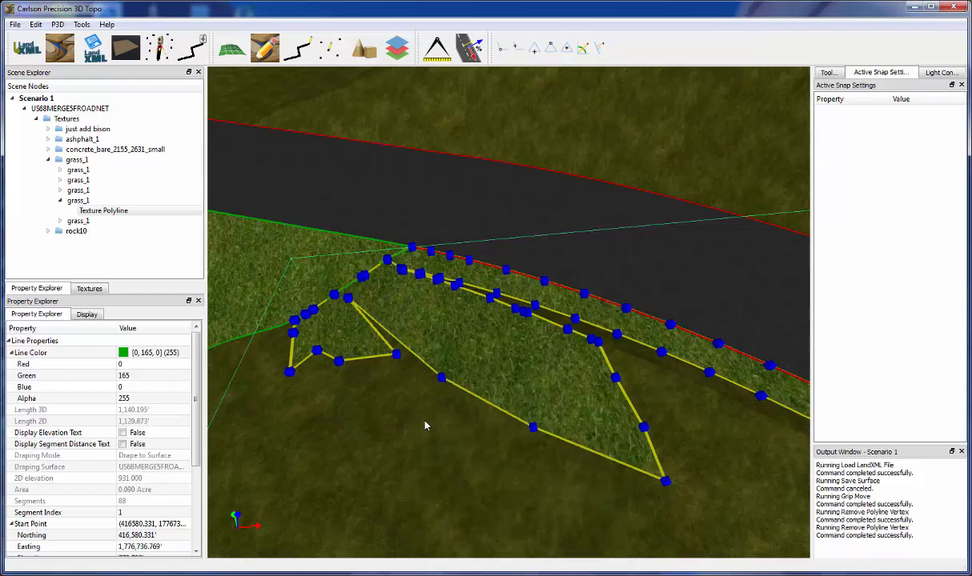
right_click(347, 297)
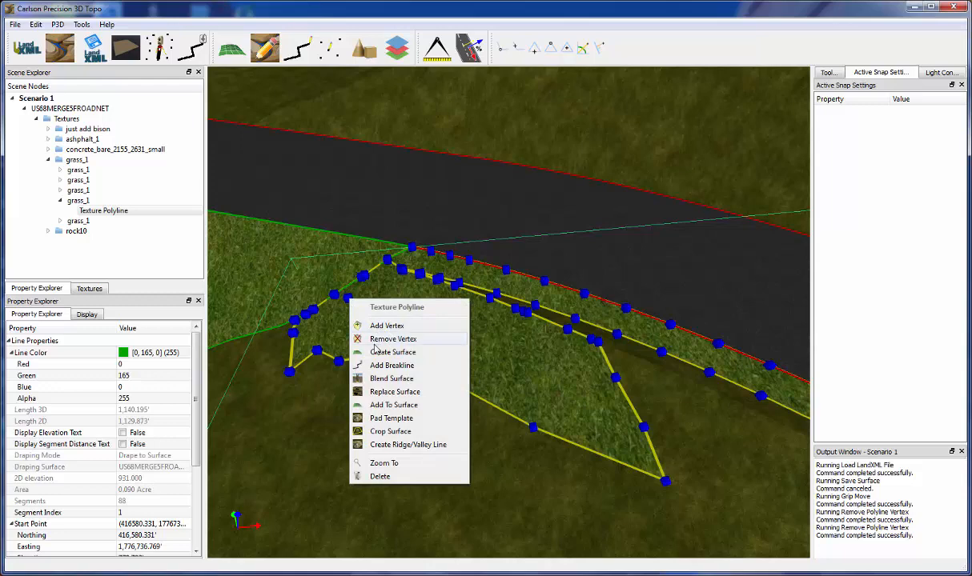
click(377, 325)
click(421, 426)
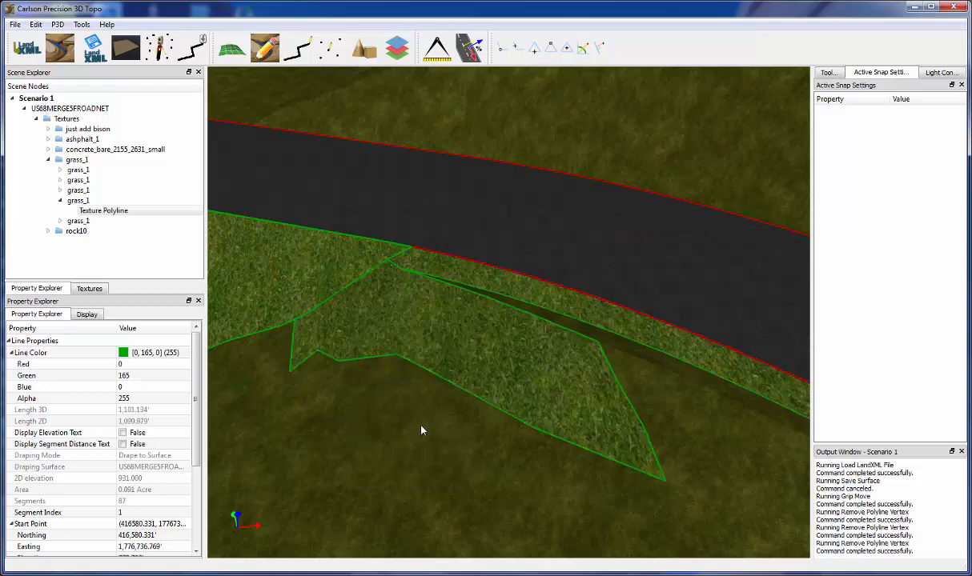
Inspect the reshaped grass patch, reselect its polyline to review the available polyline commands, and deselect it.
scroll(418, 412, down, 5)
scroll(425, 393, up, 3)
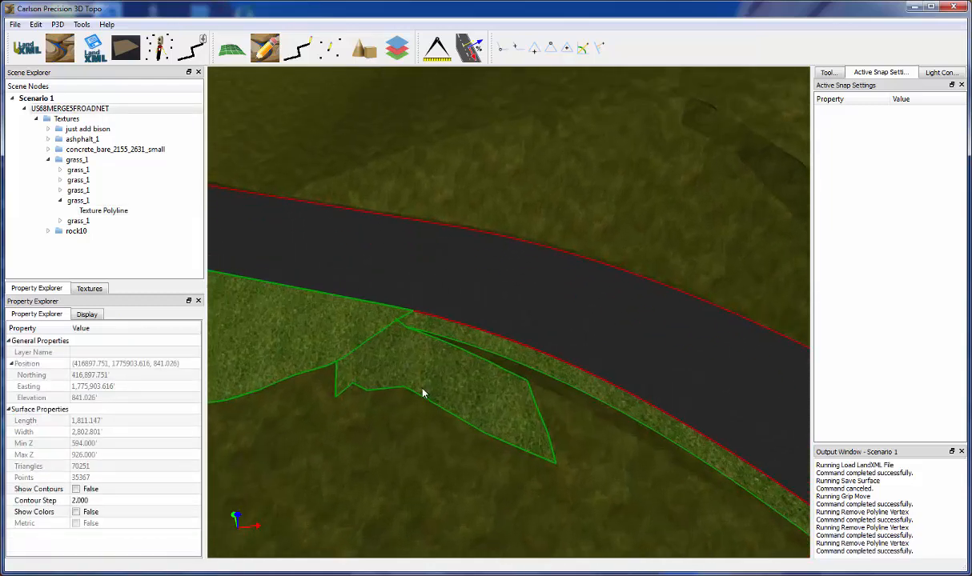
middle_drag(462, 399, 464, 397)
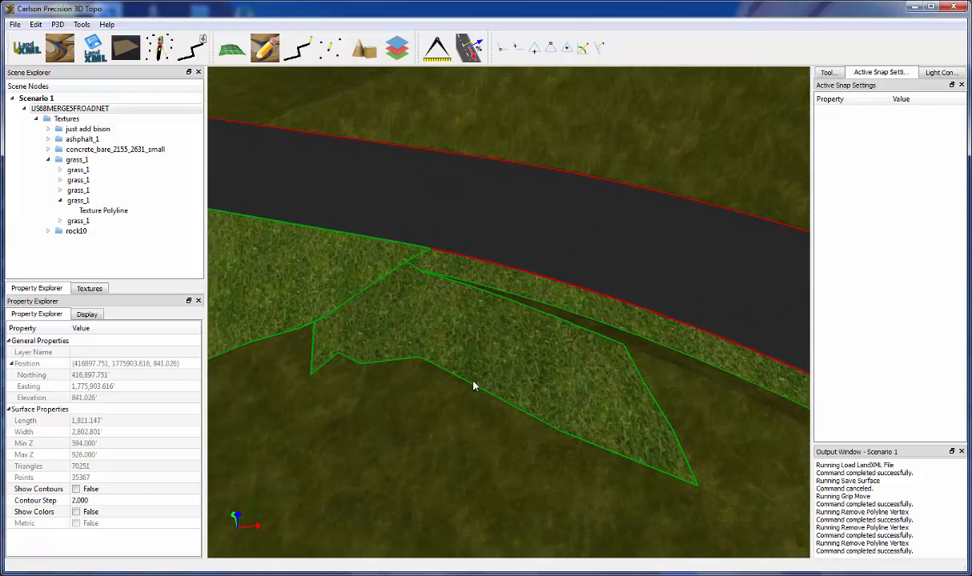
click(474, 388)
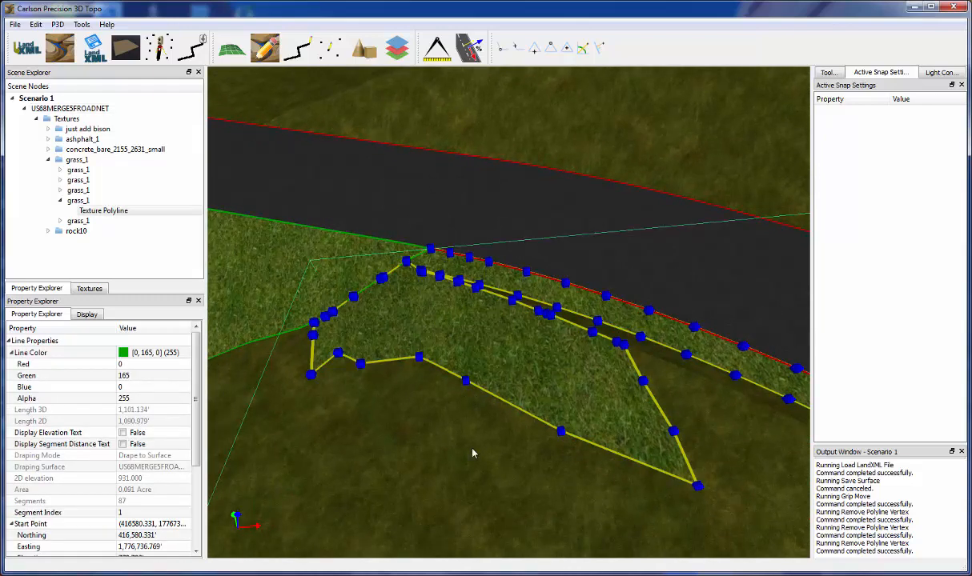
right_click(509, 408)
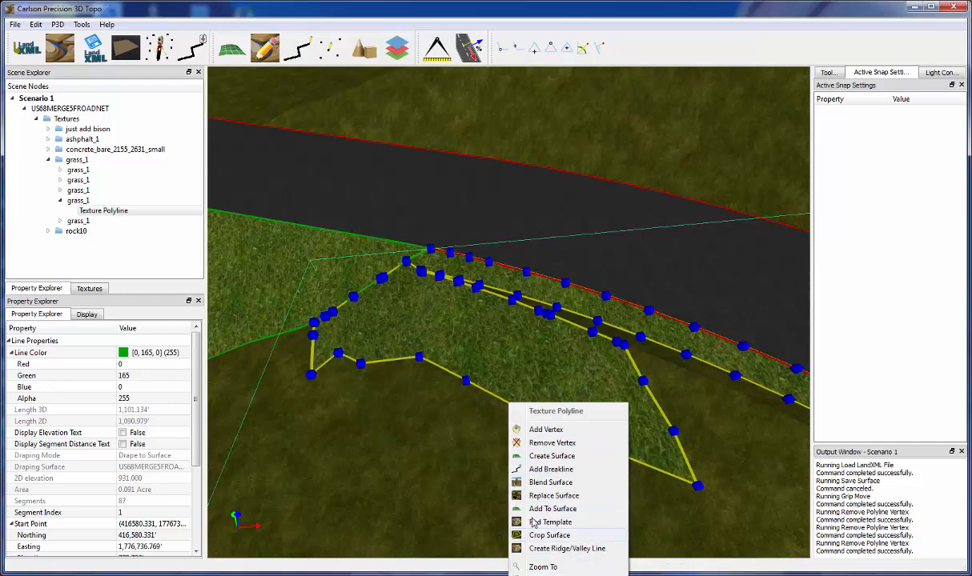
click(486, 455)
click(485, 450)
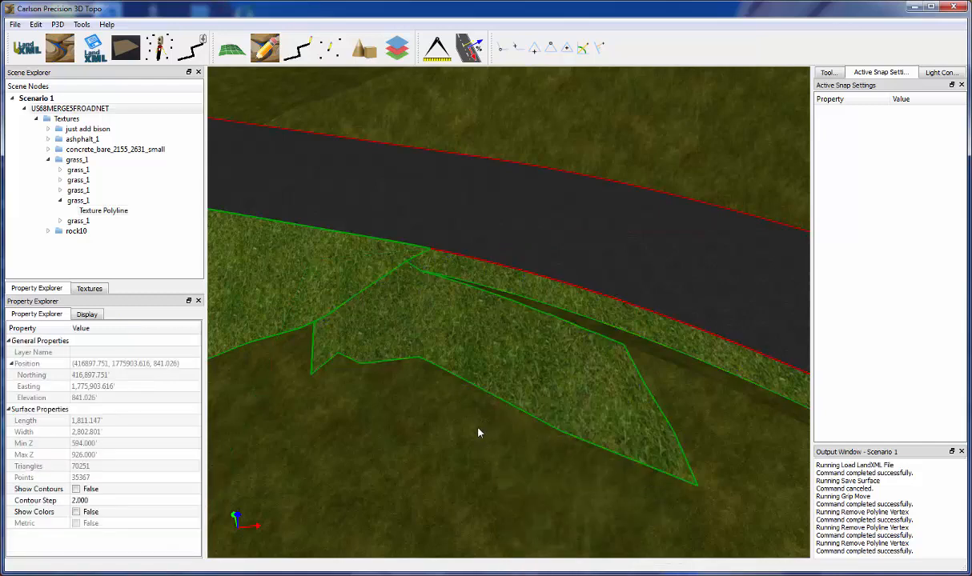
Show water runoff on the surface, save a runoff line from the hillside down to the road's edge, and end runoff tracking.
scroll(420, 441, down, 3)
right_click(412, 451)
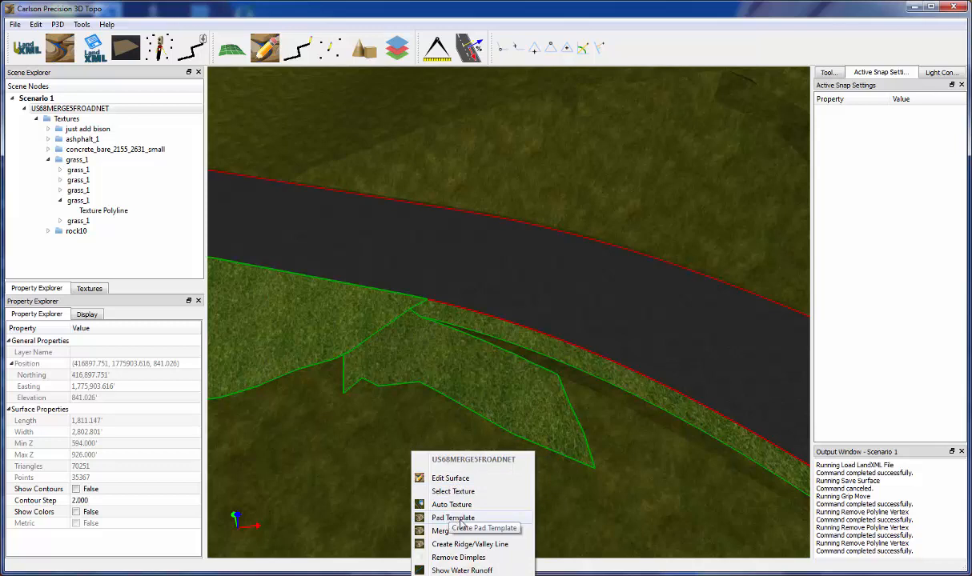
click(456, 571)
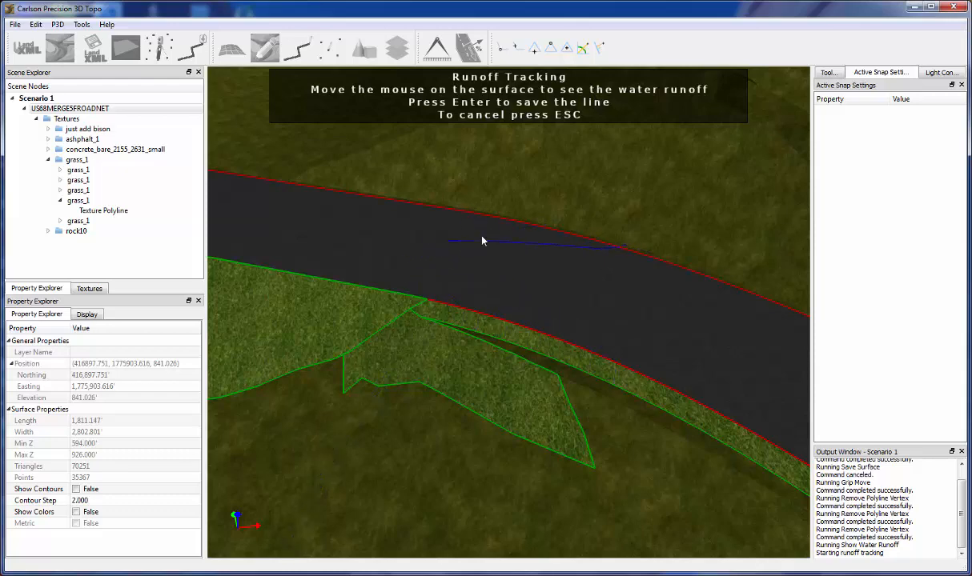
scroll(389, 353, down, 5)
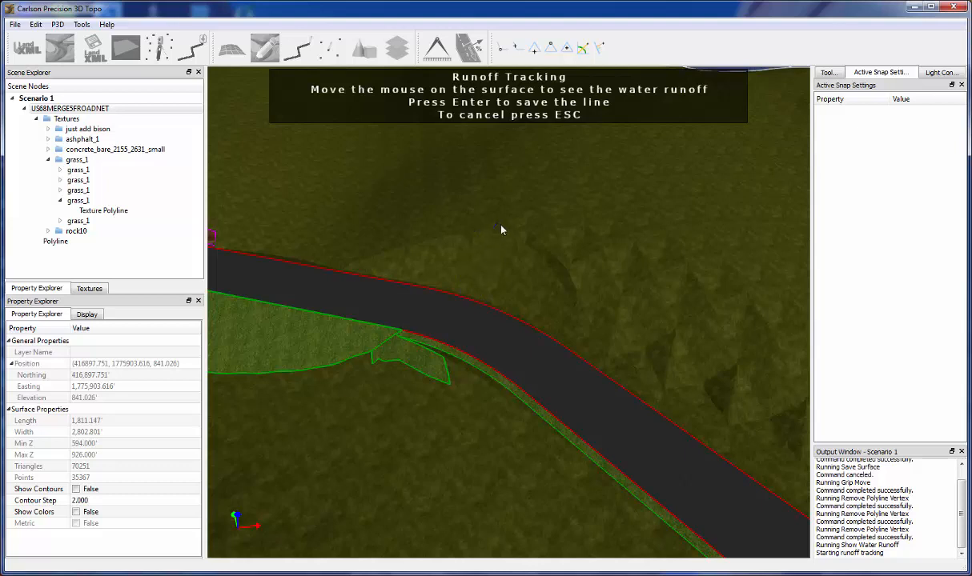
key(Escape)
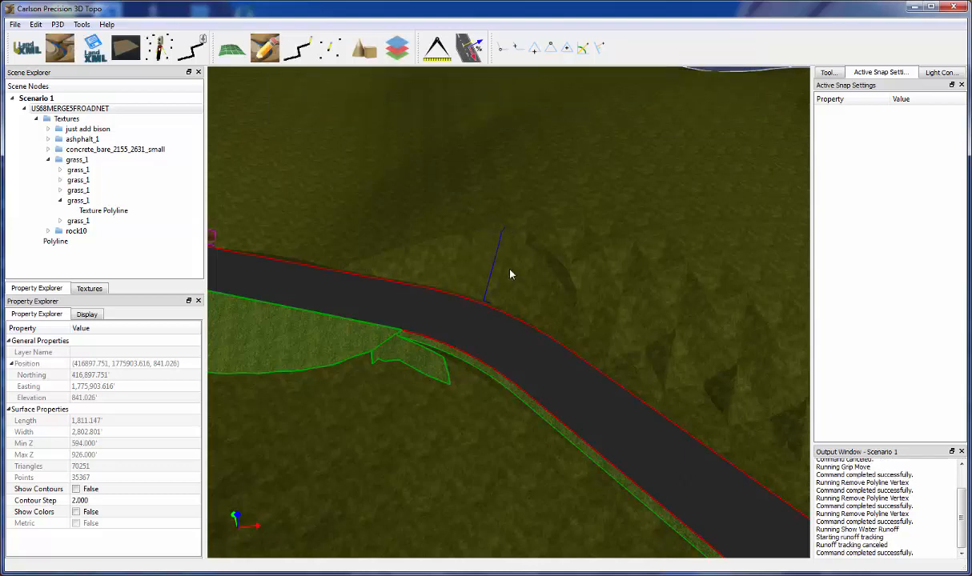
View the runoff line above the road's curve, inspect the surrounding triangles with Edit Surface, and exit the command.
middle_drag(510, 274, 585, 278)
middle_drag(437, 292, 337, 323)
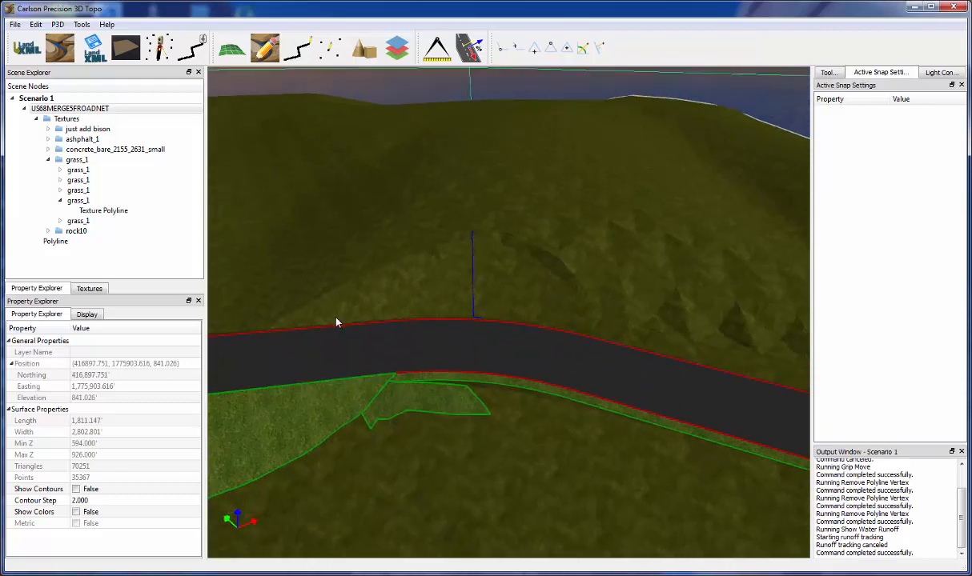
right_click(424, 291)
click(462, 320)
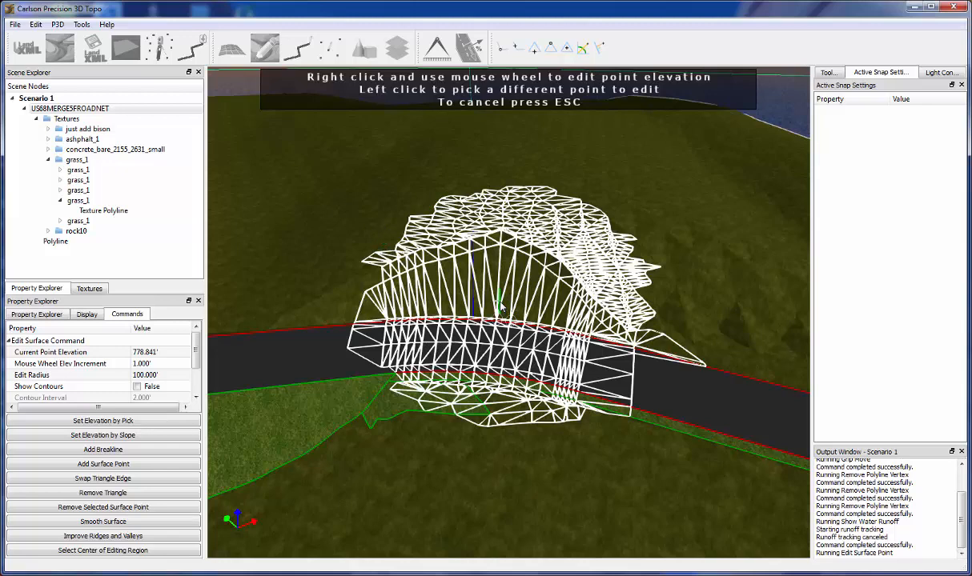
key(Escape)
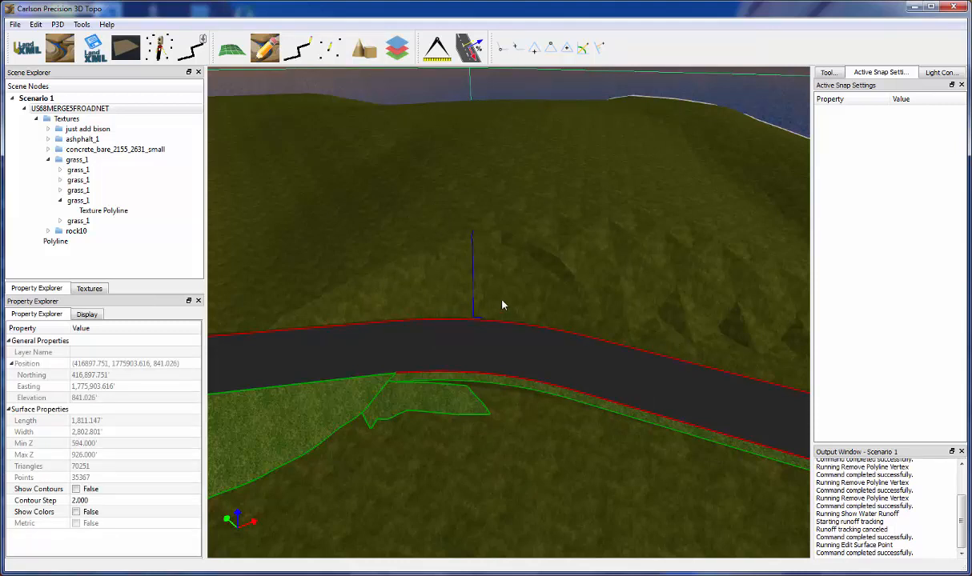
Start Edit Surface at the rock texture's corner beside the road and remove the two surface points just above that corner.
drag(511, 293, 530, 295)
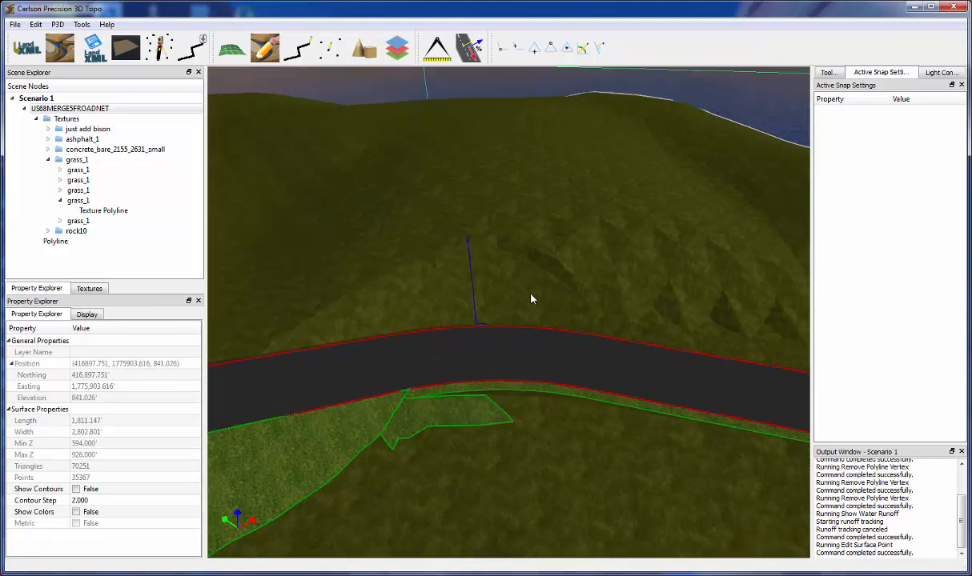
drag(411, 259, 430, 296)
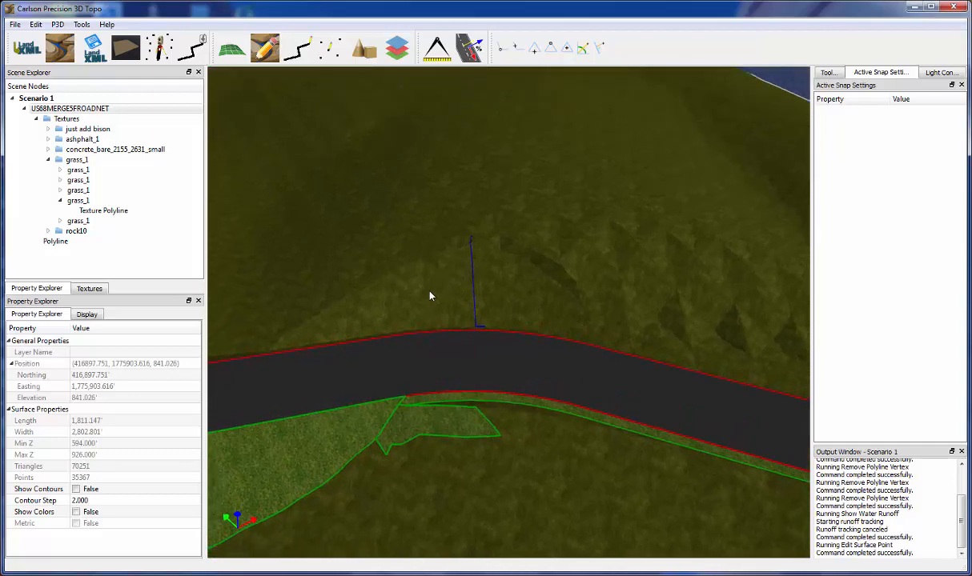
middle_drag(430, 296, 472, 293)
scroll(422, 336, up, 5)
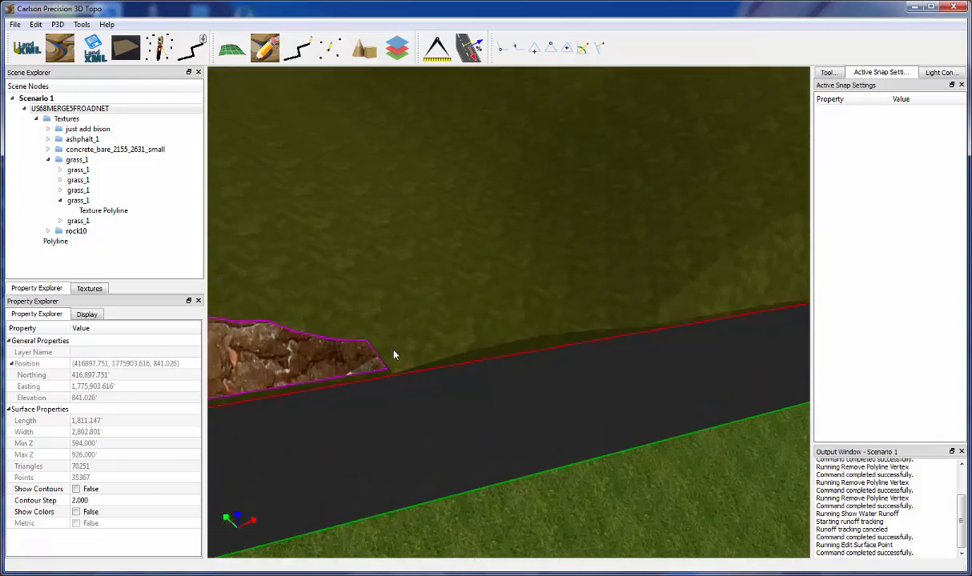
drag(394, 365, 475, 413)
right_click(455, 454)
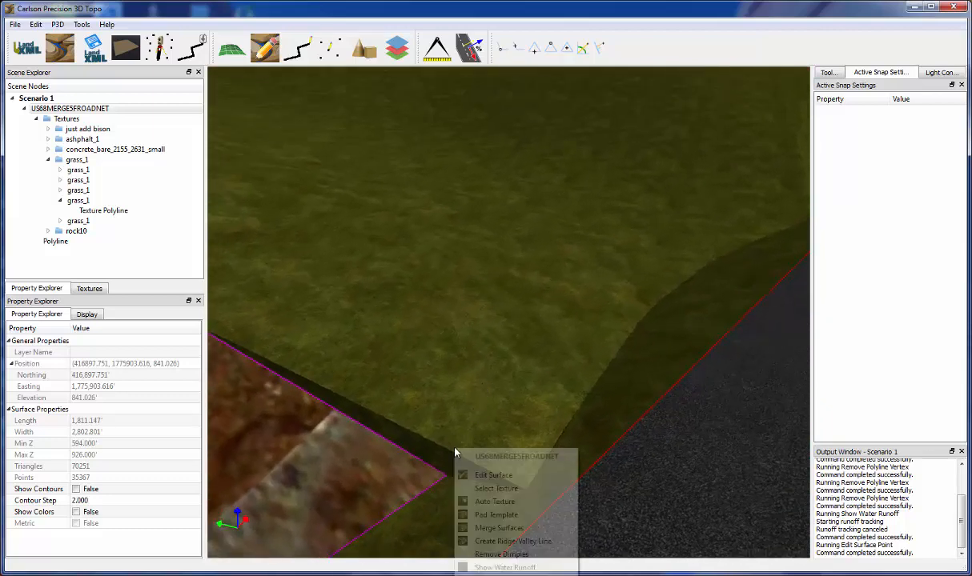
click(493, 475)
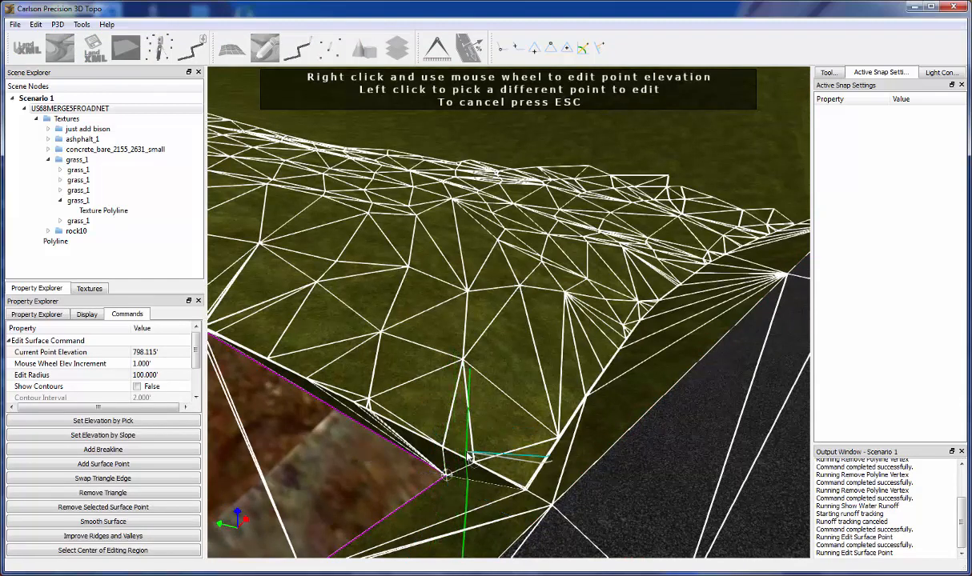
click(462, 362)
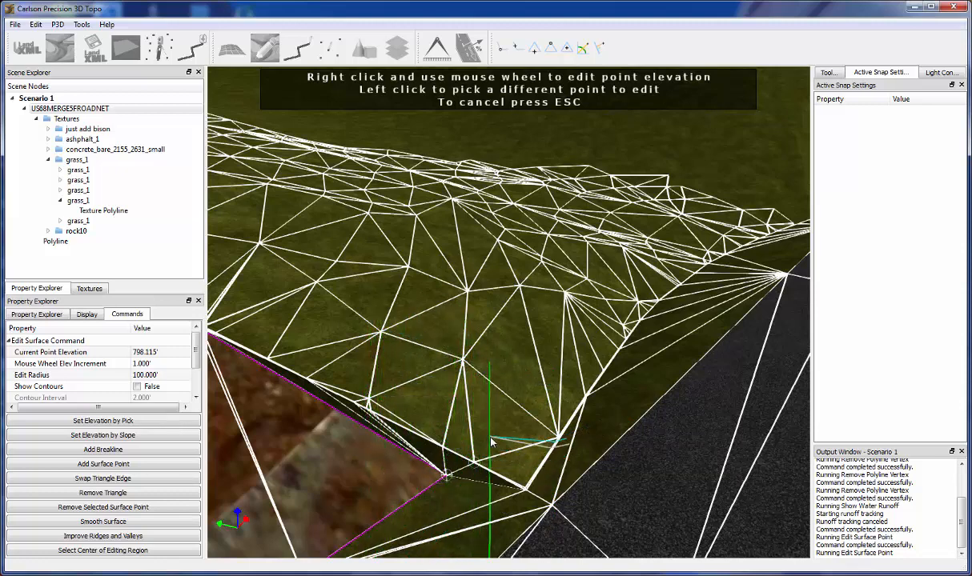
middle_drag(494, 445, 580, 428)
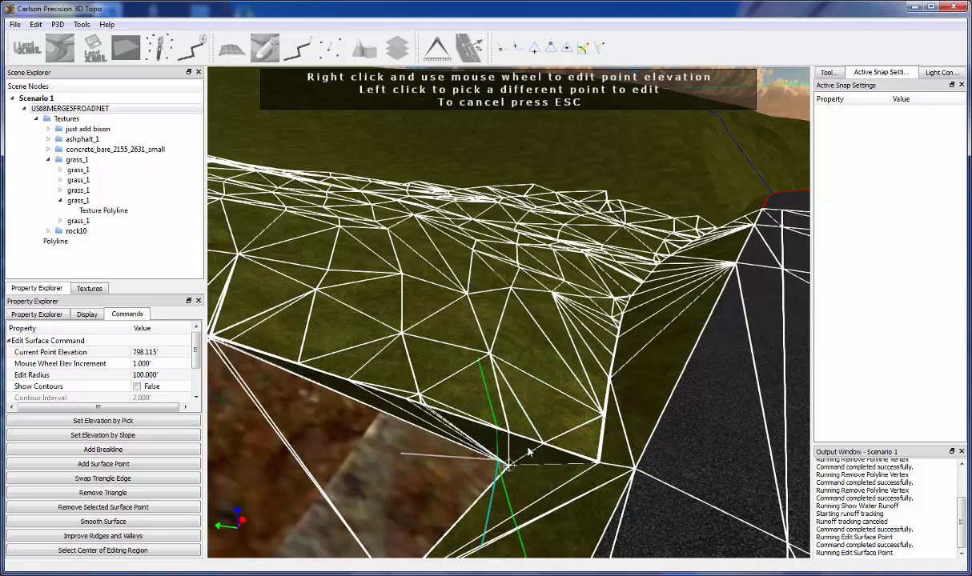
middle_drag(523, 451, 500, 437)
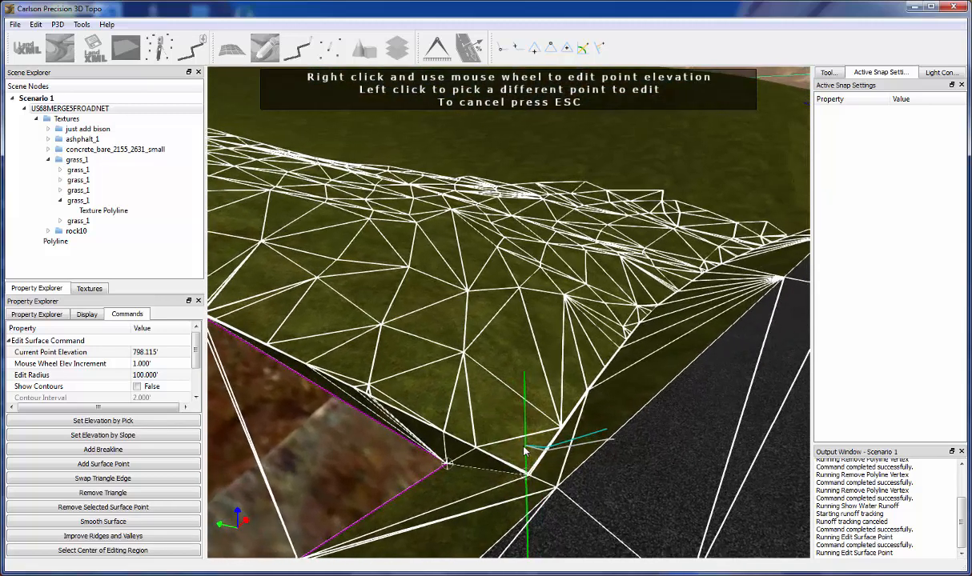
click(443, 434)
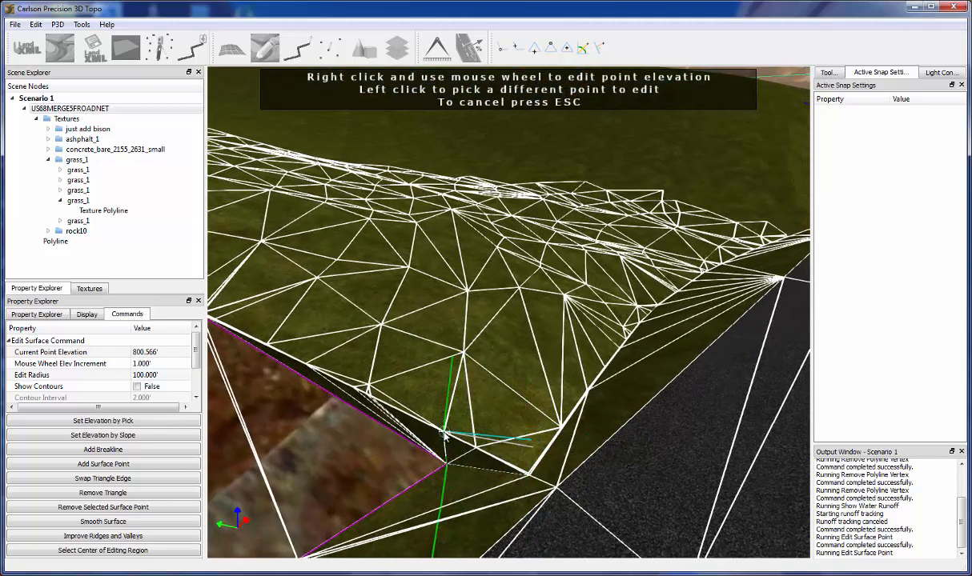
key(Delete)
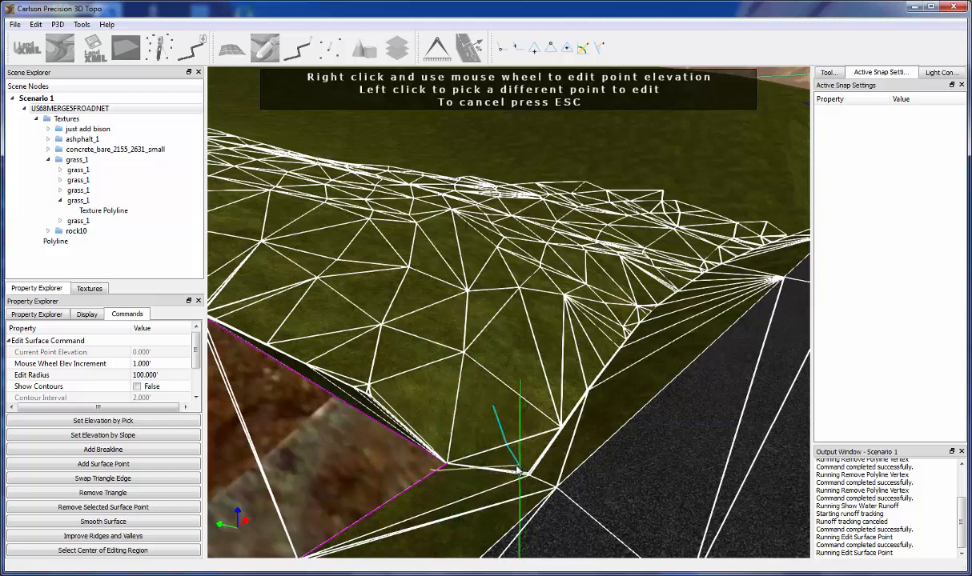
Remove one of the two closely spaced surface points on the grass edge above the rock texture.
scroll(357, 402, up, 2)
middle_drag(327, 424, 357, 435)
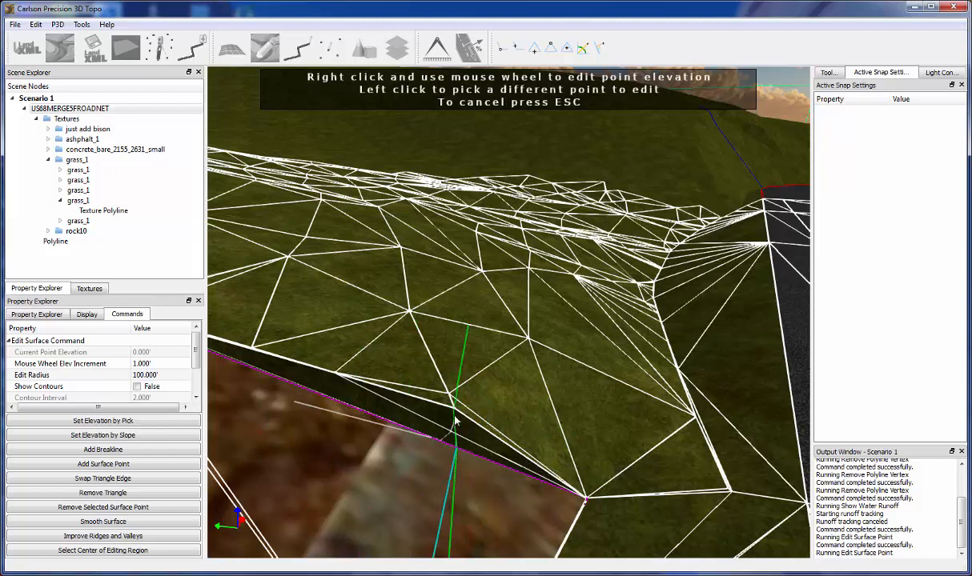
click(454, 408)
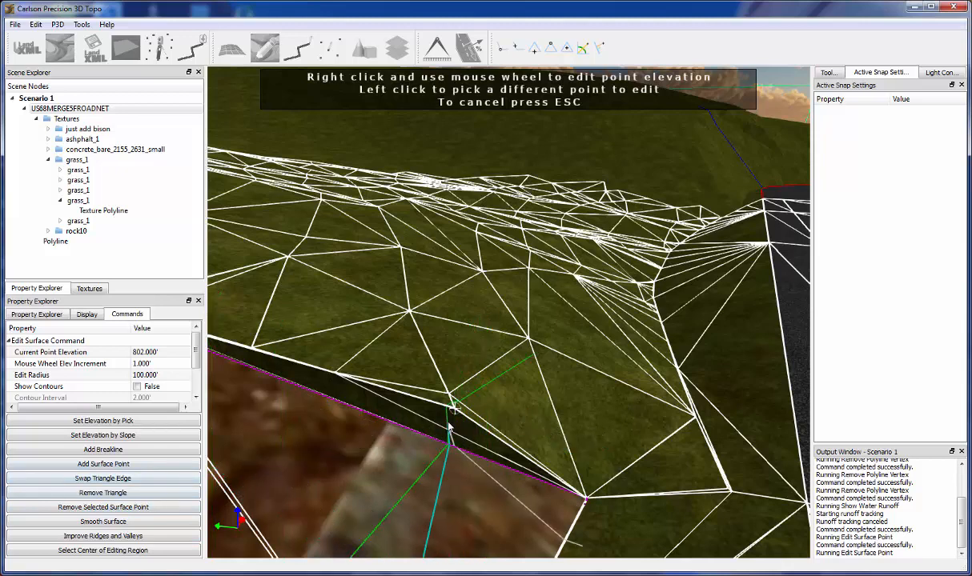
middle_drag(478, 425, 475, 425)
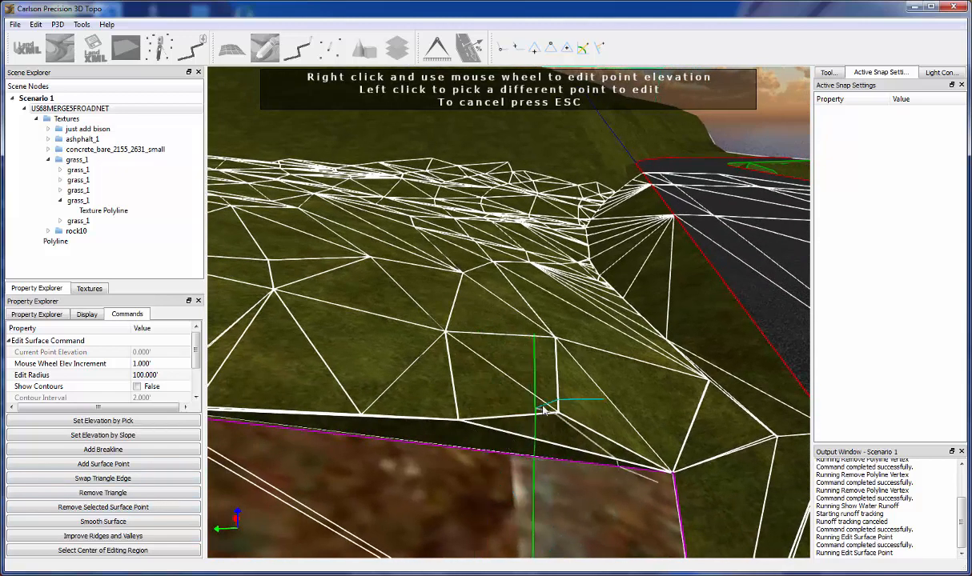
Select the remaining surface point on the grass edge above the rock texture and set the mouse wheel elevation increment to 0.25'.
click(558, 413)
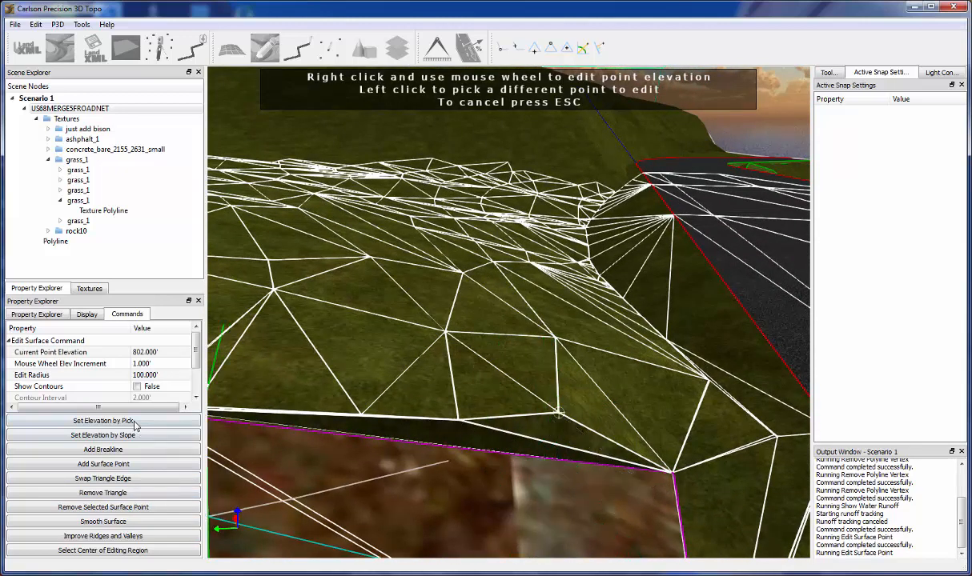
click(164, 365)
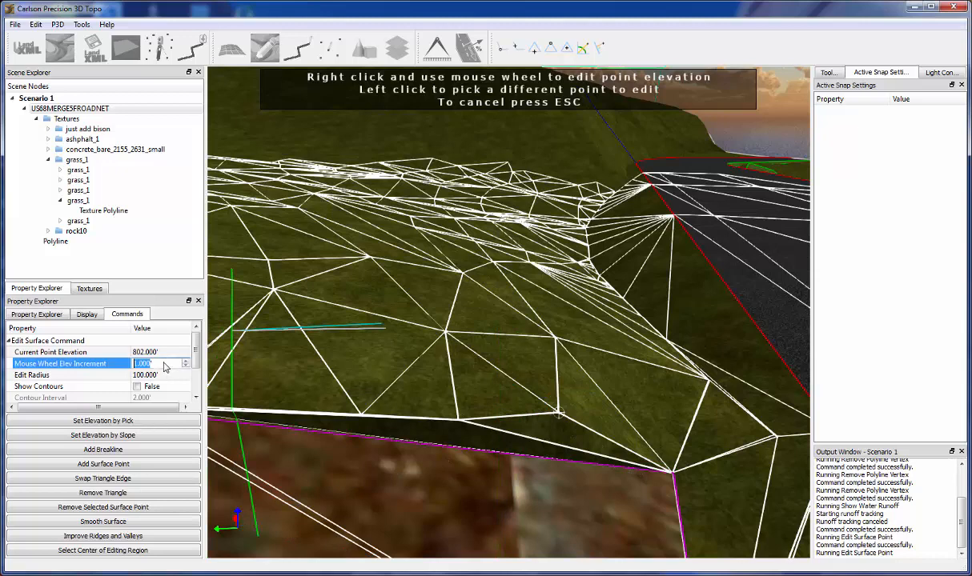
text(0.2)
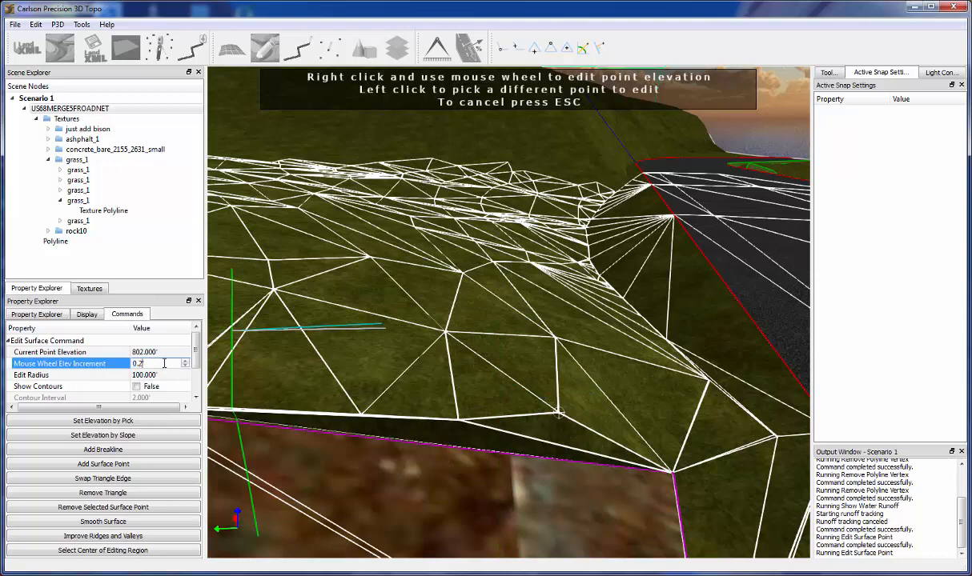
text(5)
key(Return)
Lower and raise the surface point on the grass edge in 0.25' increments, ending at an elevation of 801.75'.
click(559, 409)
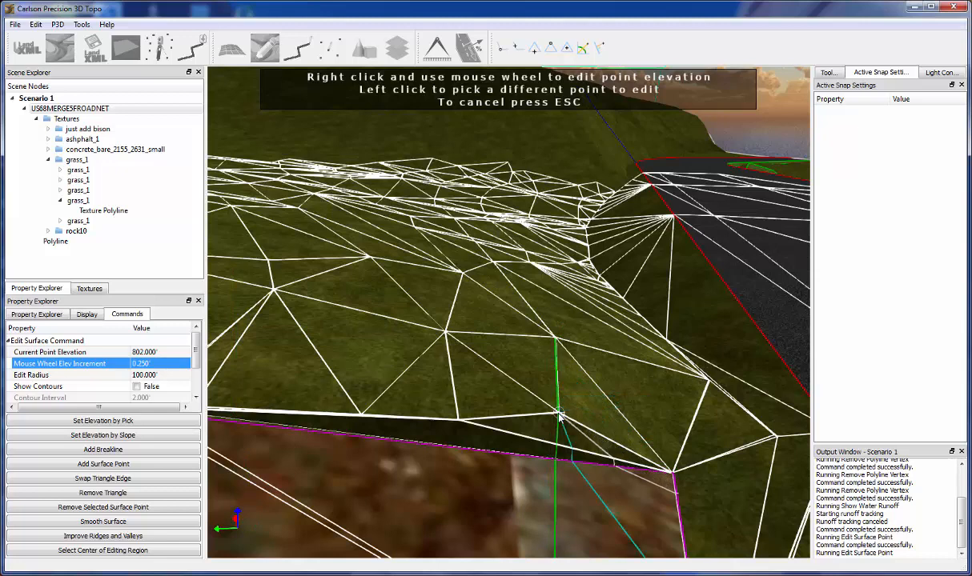
click(560, 414)
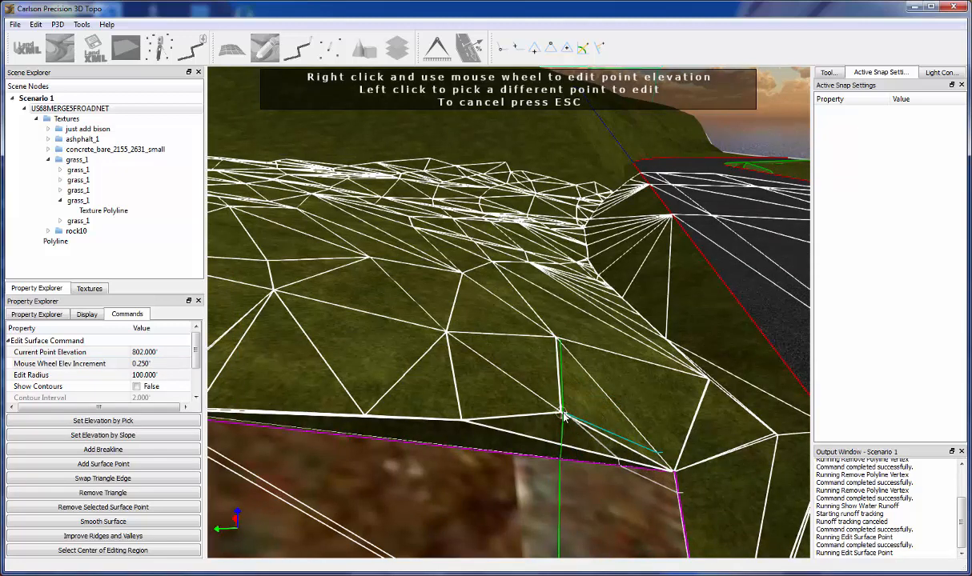
scroll(562, 415, down, 2)
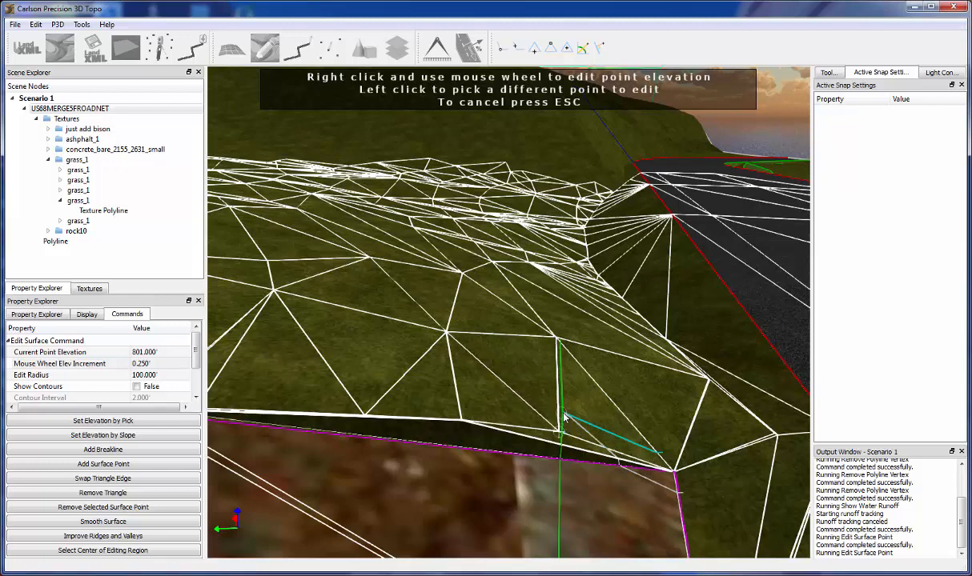
scroll(563, 415, up, 3)
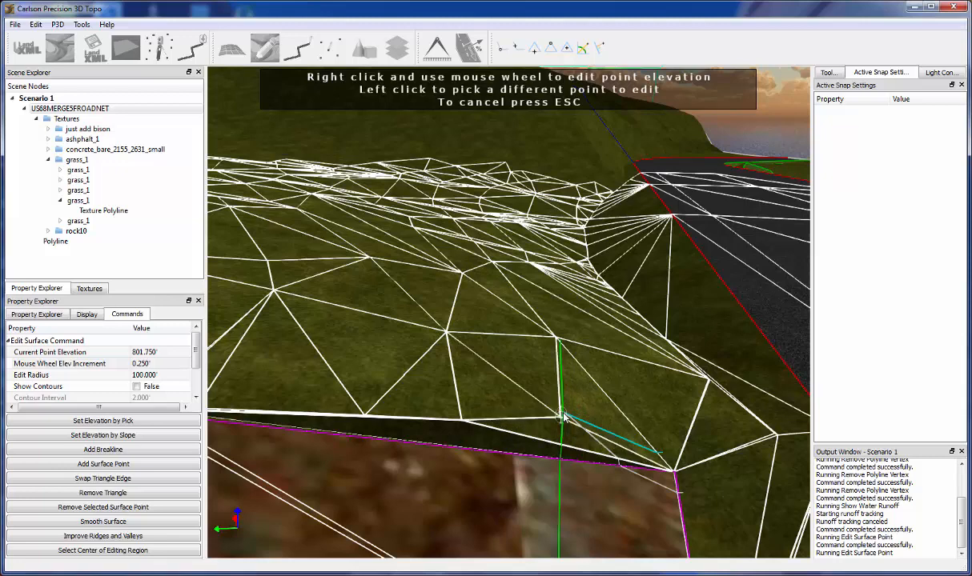
scroll(563, 416, down, 3)
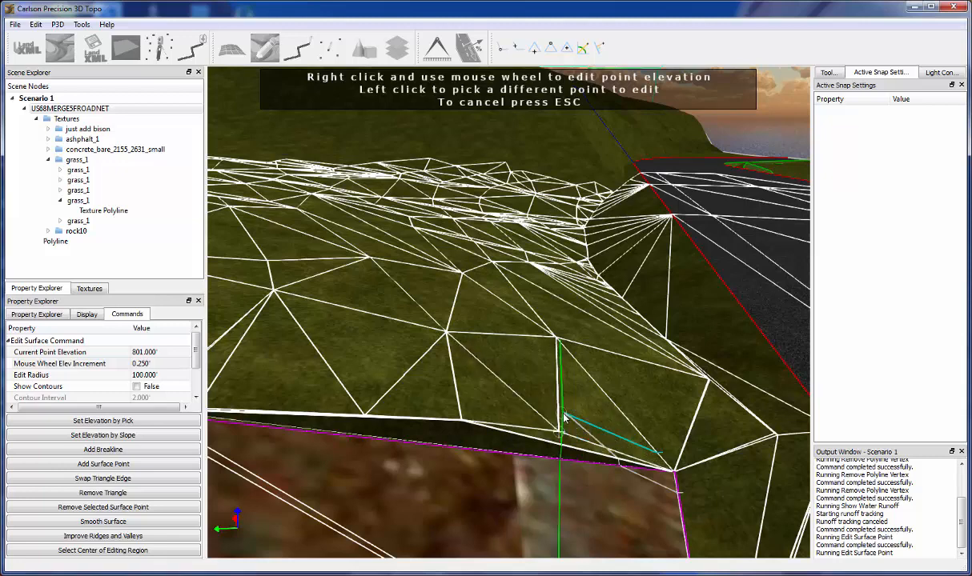
scroll(562, 416, down, 2)
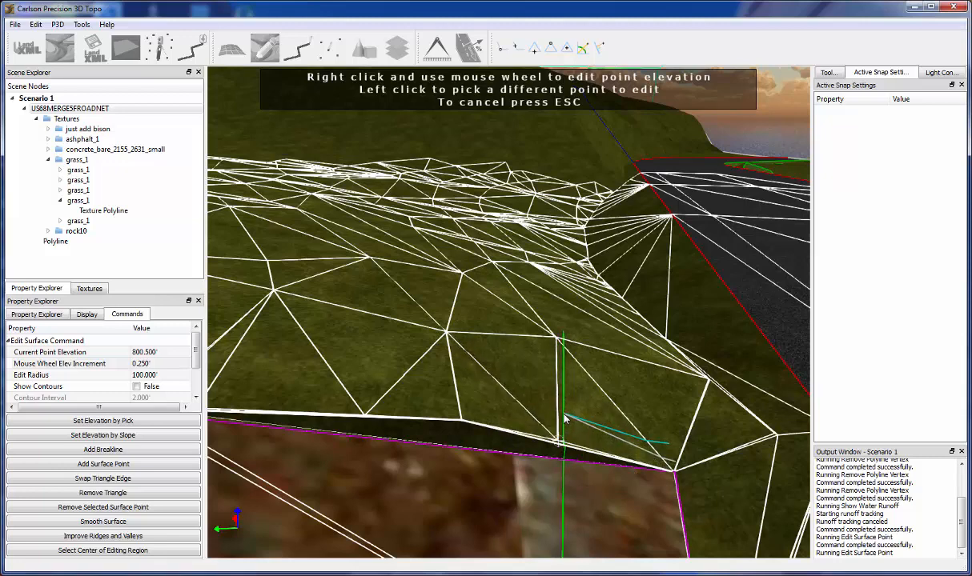
scroll(564, 418, up, 5)
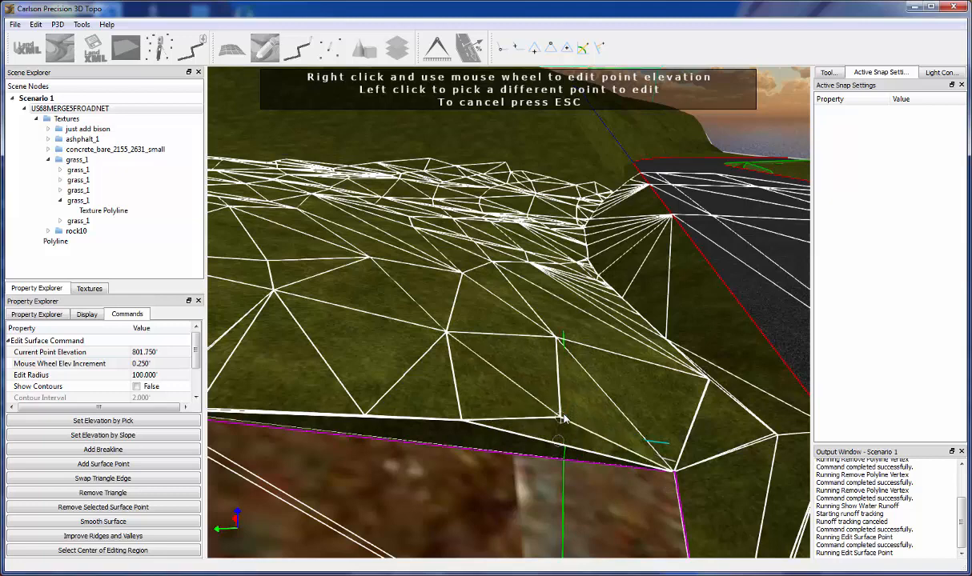
Set the selected surface point's elevation to exactly 802'.
click(164, 353)
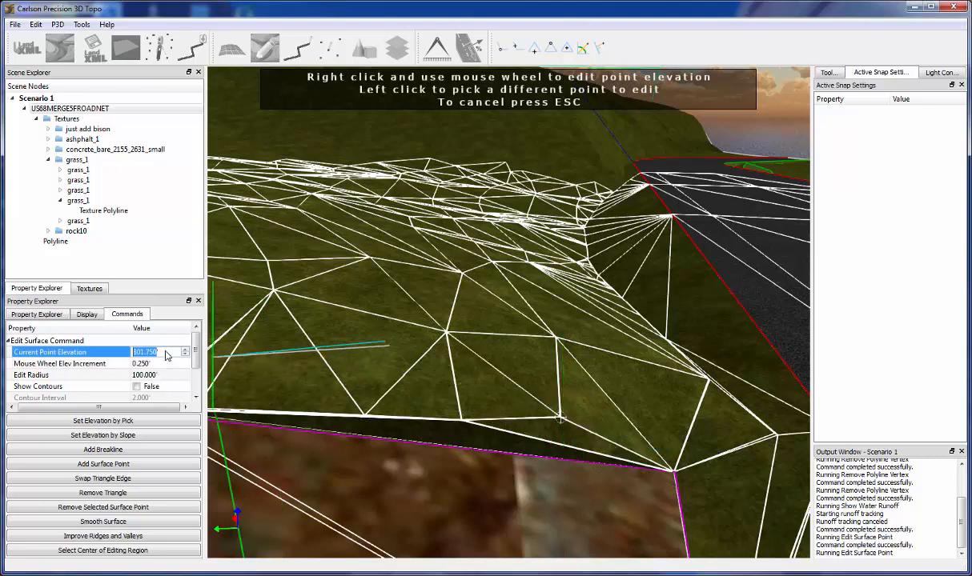
text(802)
key(Return)
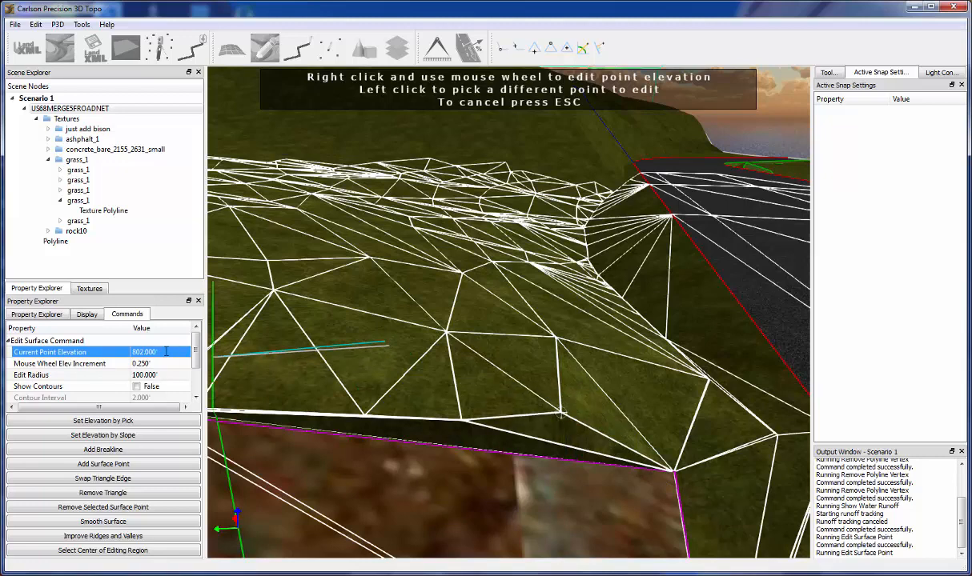
Show contours in the editing region and adjust the selected surface point's elevation incrementally to 801.25'.
click(137, 386)
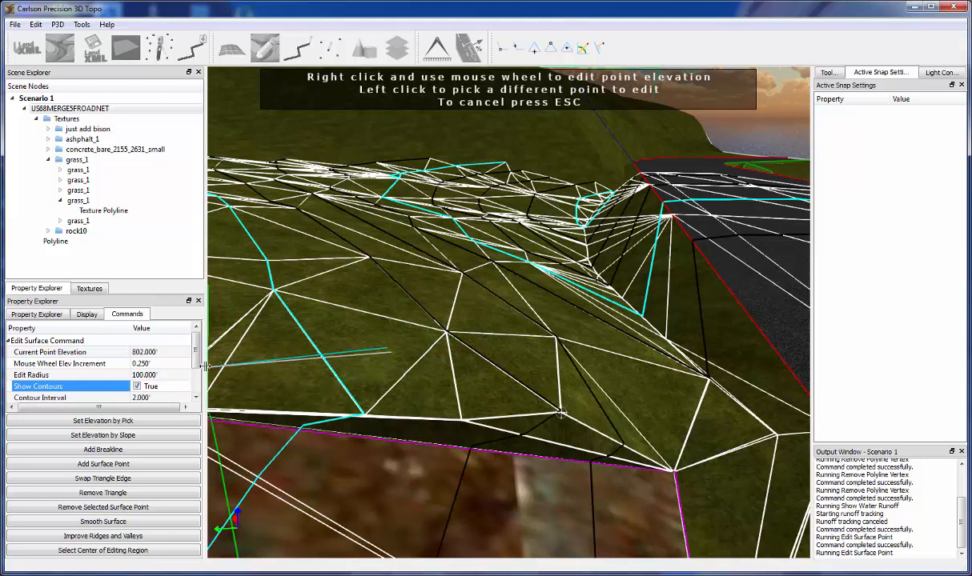
right_click(562, 416)
scroll(562, 416, up, 4)
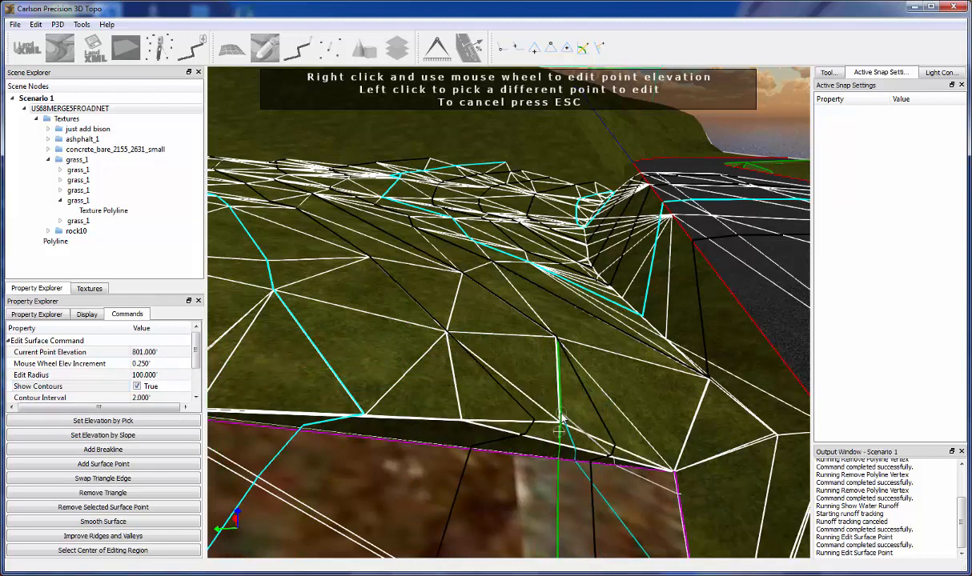
scroll(562, 416, down, 1)
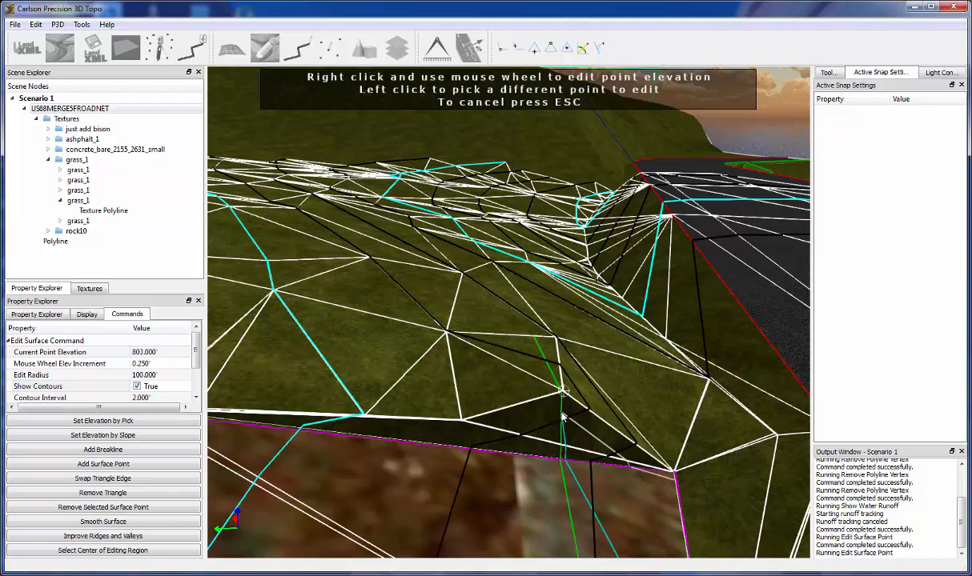
scroll(562, 416, down, 2)
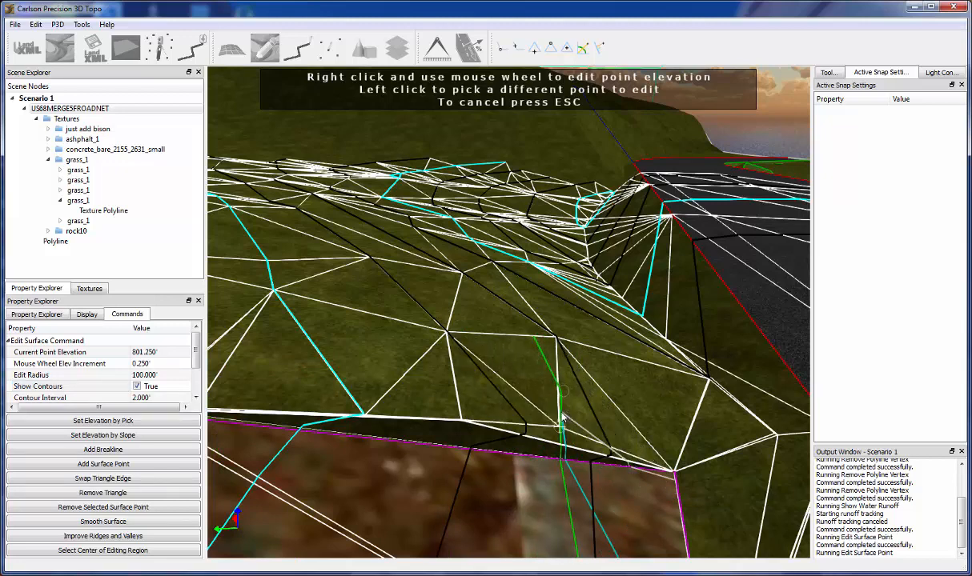
Remove the surface points along the grass edge above the rock texture and inspect the contours along that edge.
middle_drag(575, 417, 573, 462)
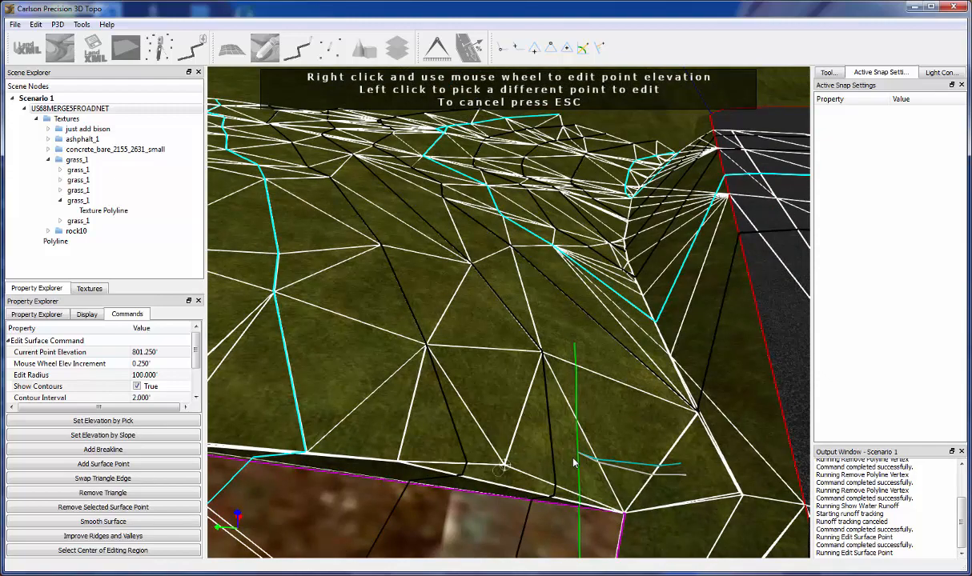
mouse_move(573, 463)
middle_down()
mouse_move(561, 503)
mouse_move(558, 472)
middle_up()
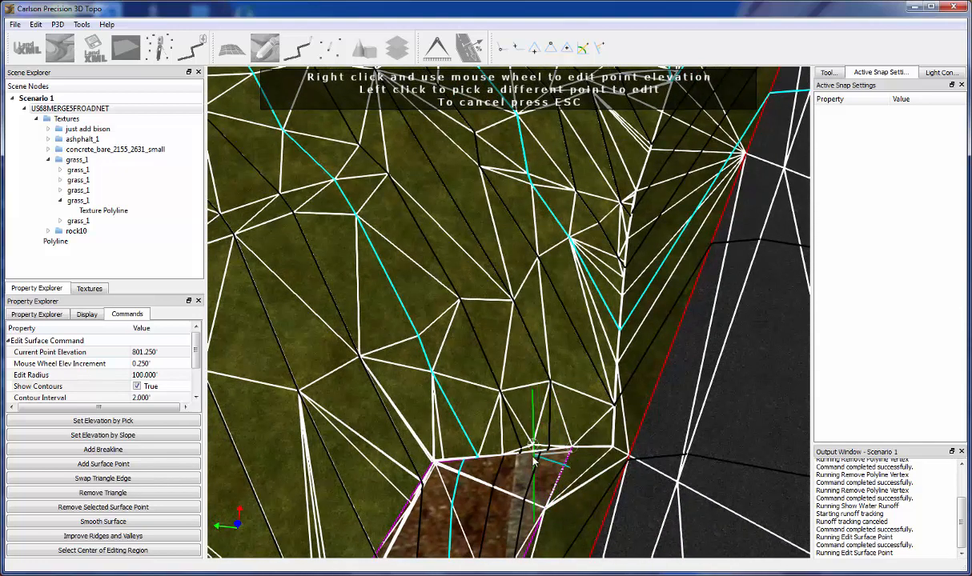
middle_drag(534, 460, 453, 353)
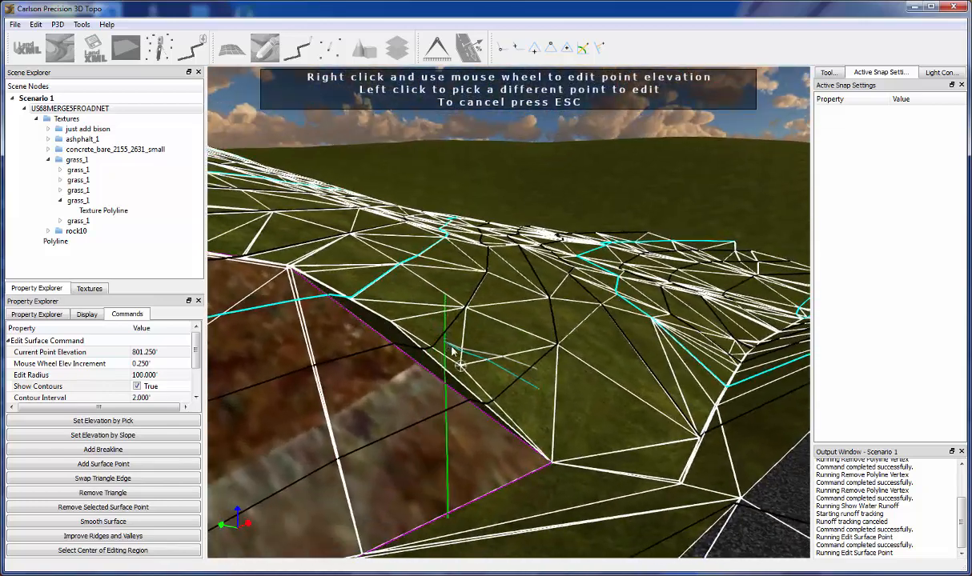
scroll(450, 352, up, 2)
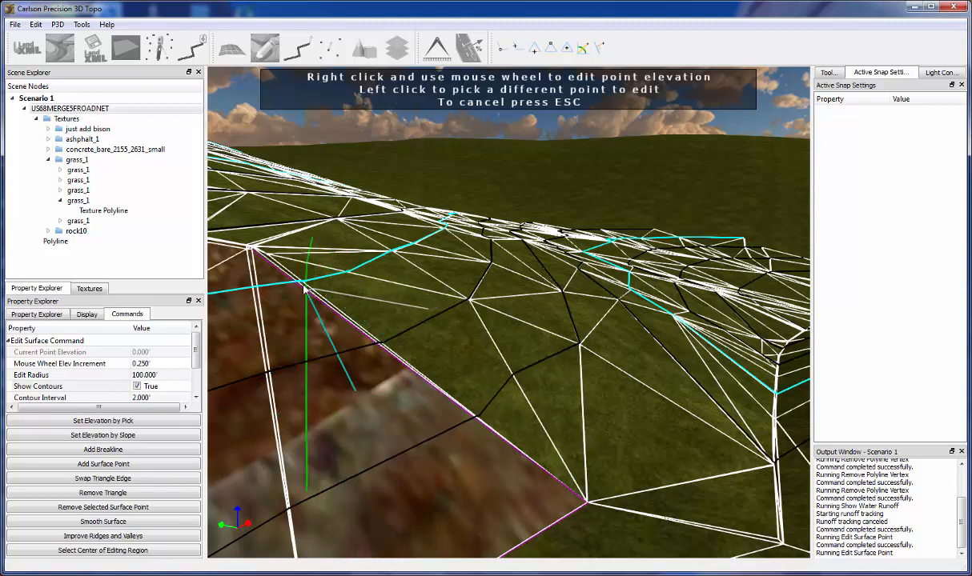
middle_drag(314, 306, 405, 356)
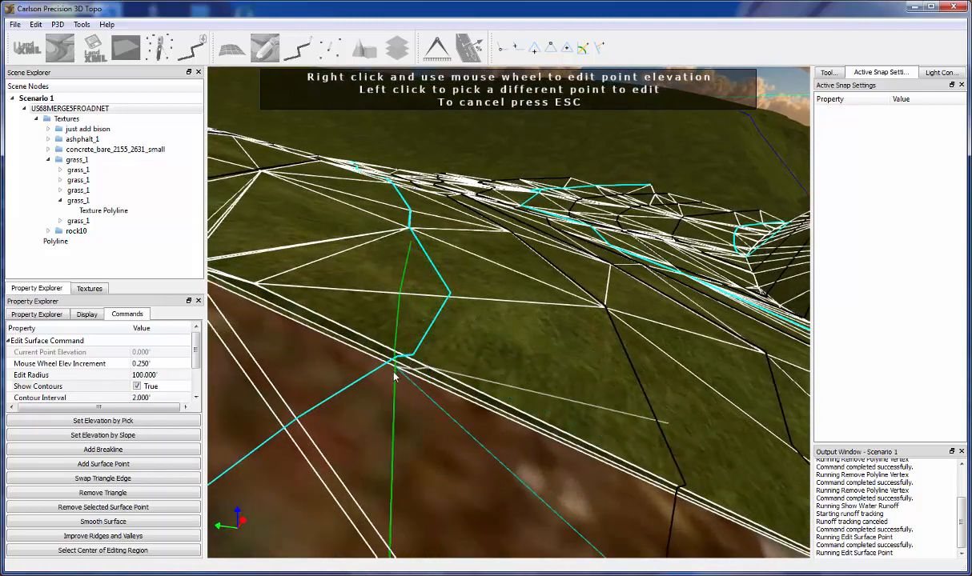
mouse_move(553, 501)
middle_down()
mouse_move(560, 503)
mouse_move(549, 496)
middle_up()
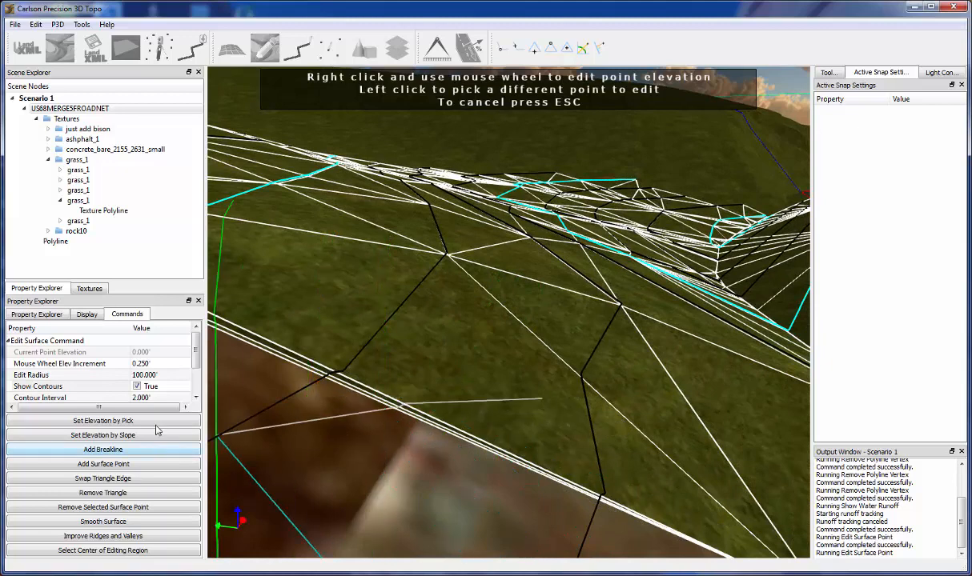
Swap the triangle edge in the grass above the rock texture and finish editing the surface.
click(135, 481)
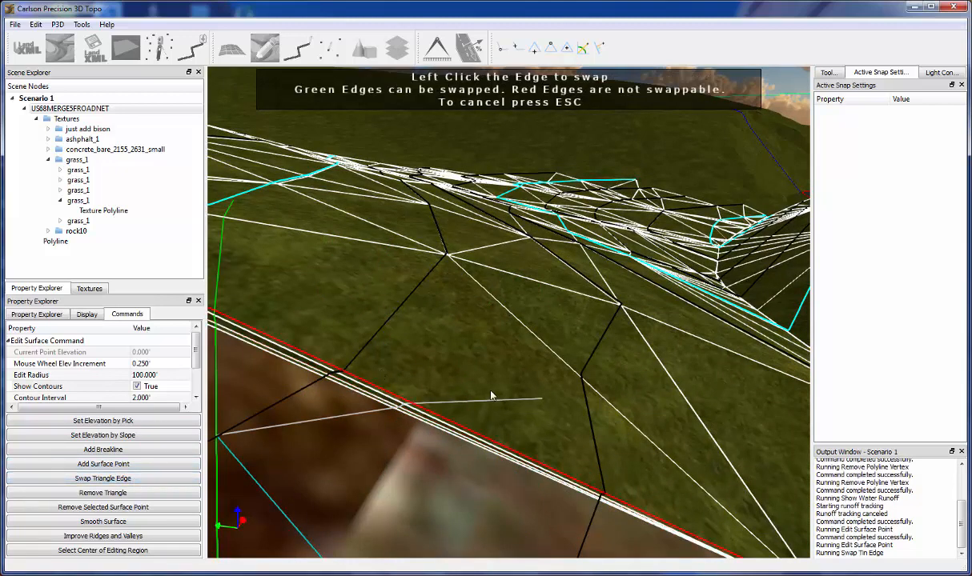
click(516, 339)
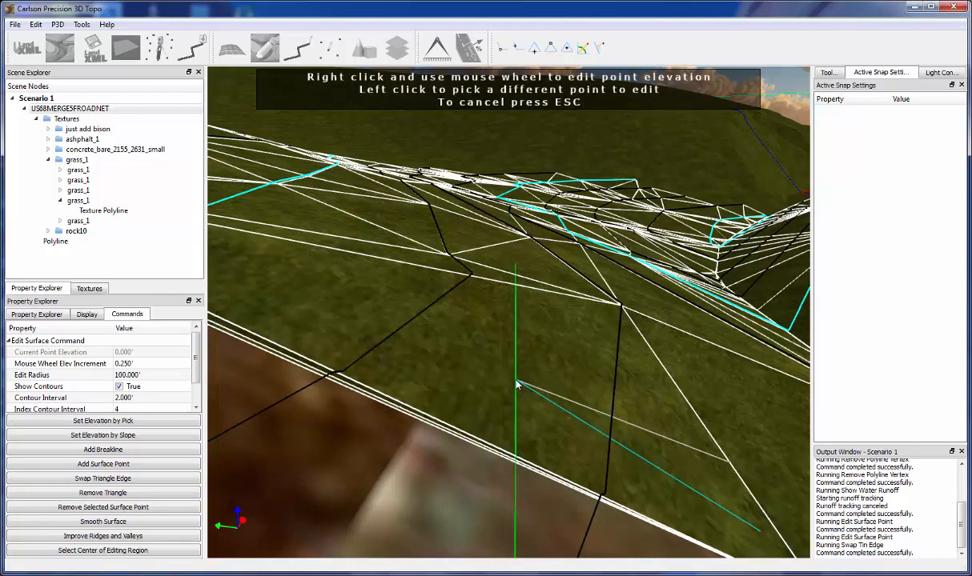
middle_drag(513, 381, 462, 361)
key(Escape)
scroll(471, 371, down, 2)
Start editing the surface at the tapered end of the rock texture and set the edit radius to 500'.
right_click(463, 361)
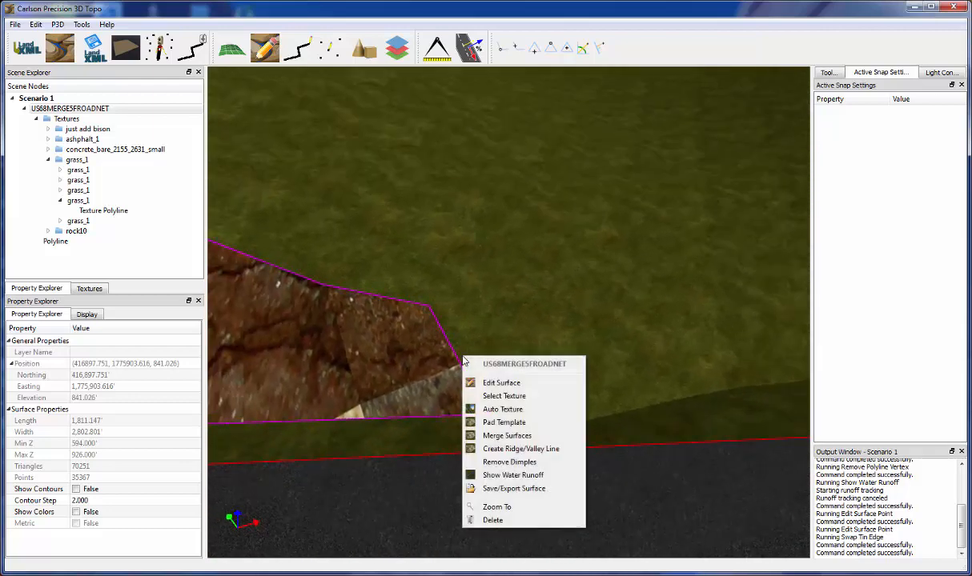
click(515, 386)
scroll(504, 380, down, 8)
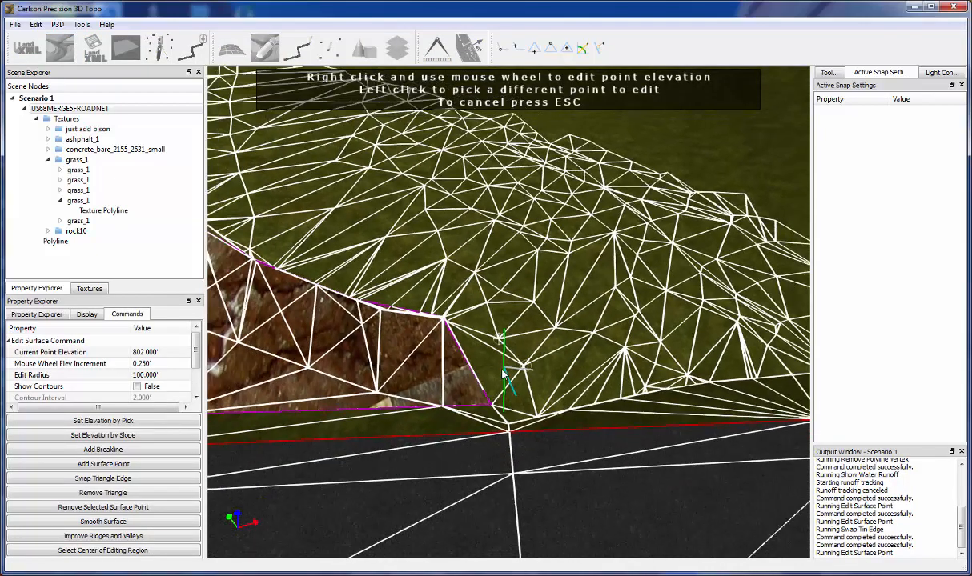
middle_drag(503, 378, 509, 364)
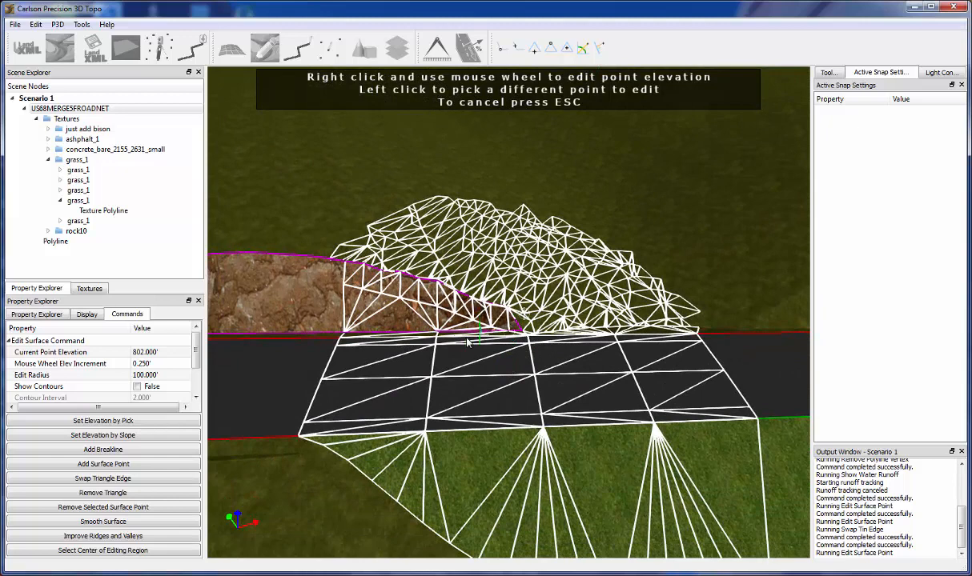
click(160, 374)
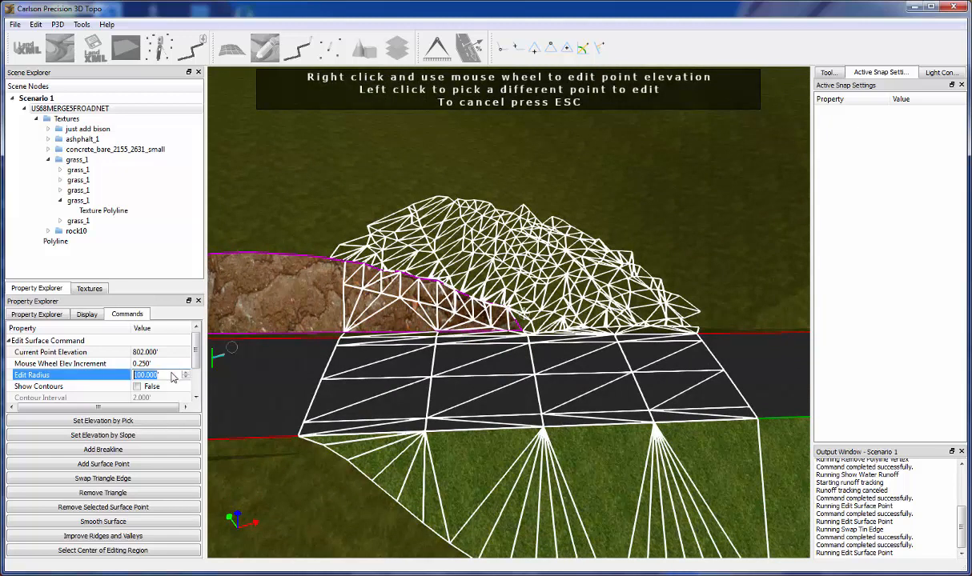
text(500)
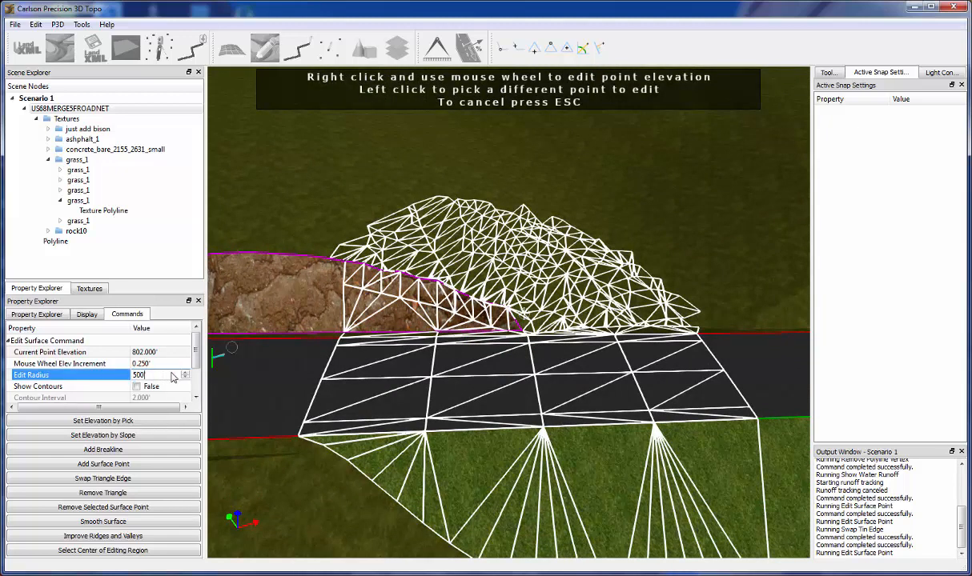
key(Return)
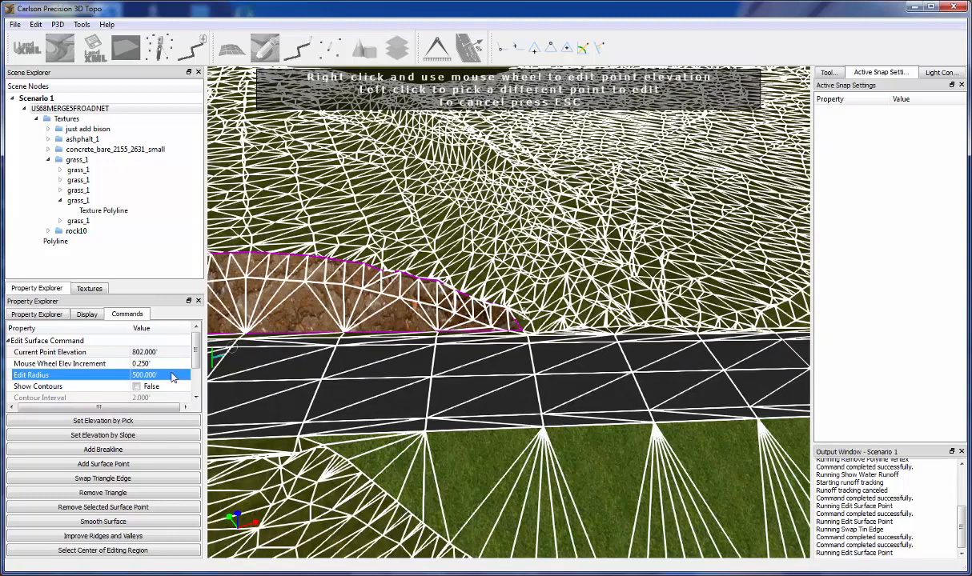
Reduce the editing region by setting the edit radius to 50'.
click(172, 375)
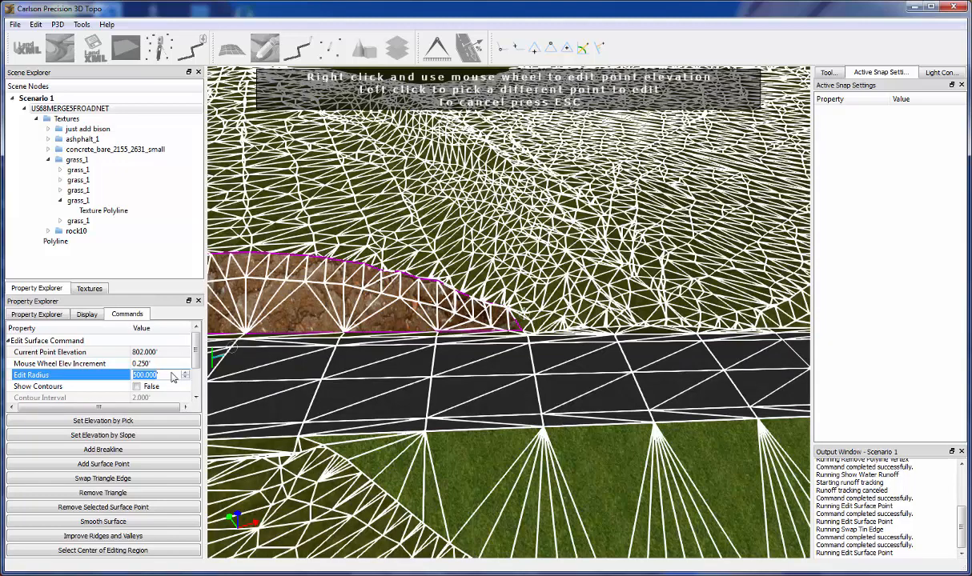
text(50)
key(Return)
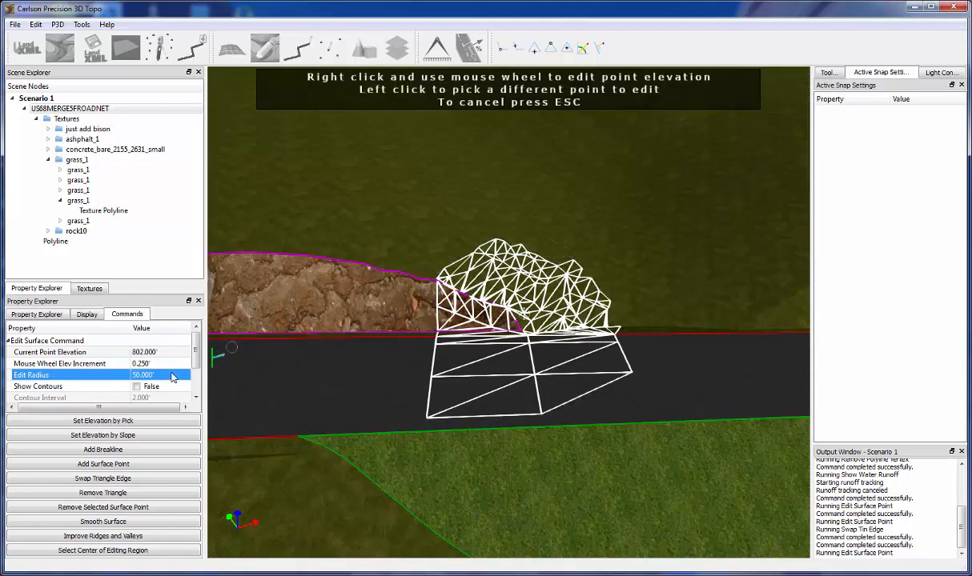
Recenter the editing region on the rock texture and on the grass slope beyond its tapered end, and exit surface editing.
click(124, 552)
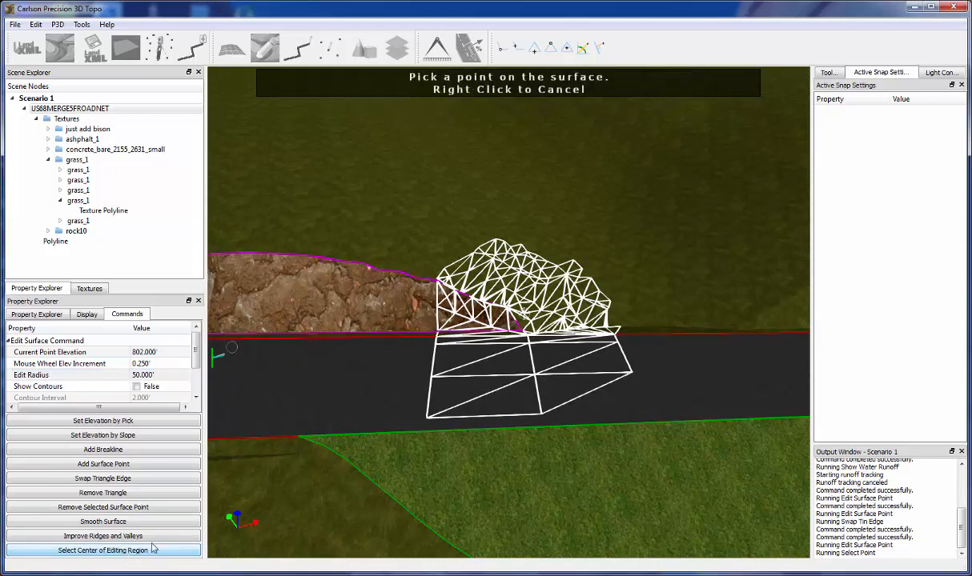
click(285, 259)
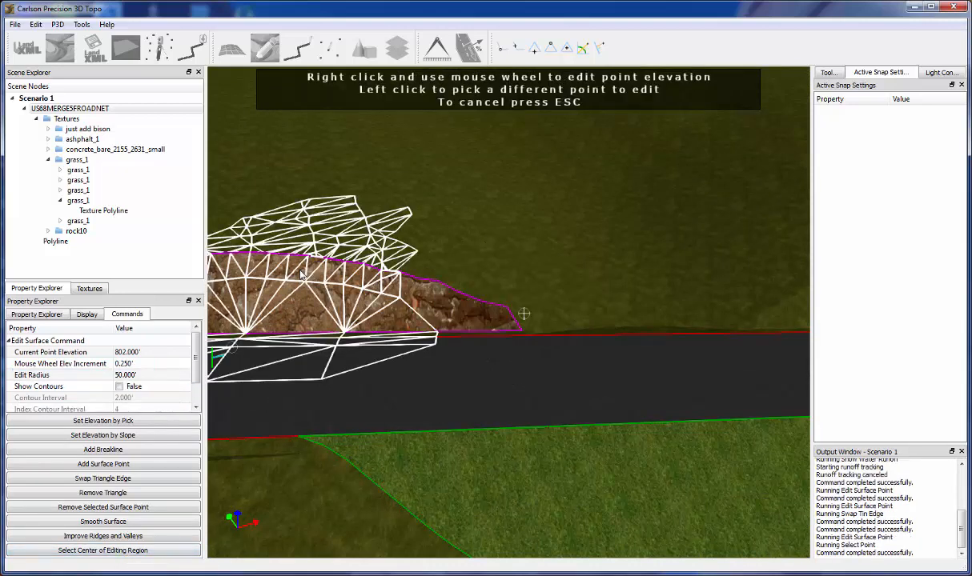
click(122, 552)
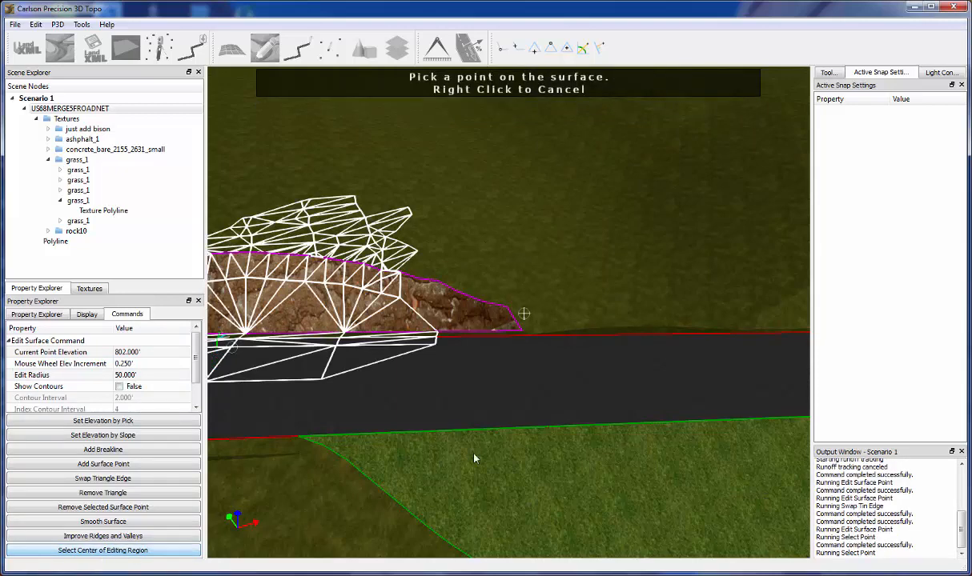
click(697, 293)
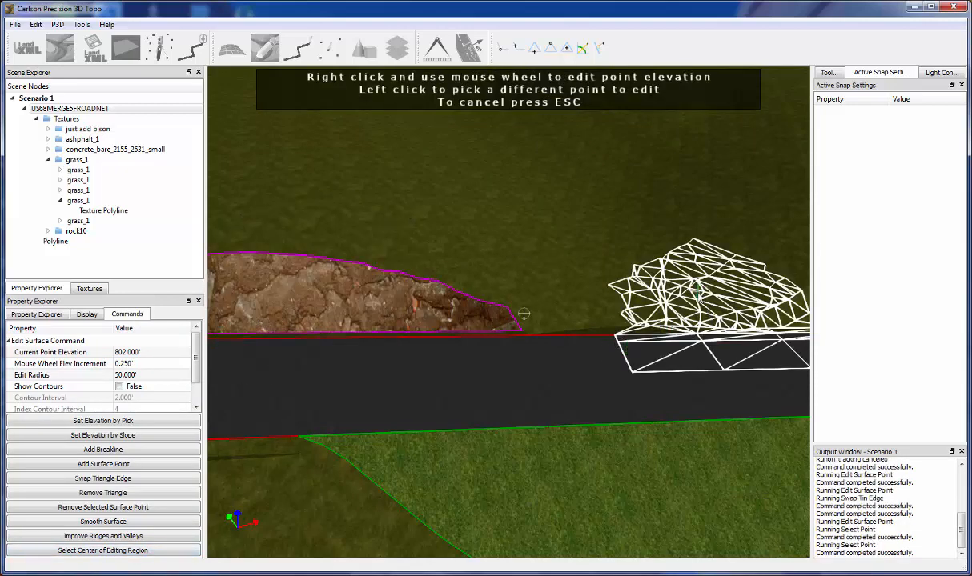
middle_drag(732, 336, 219, 321)
scroll(469, 290, up, 5)
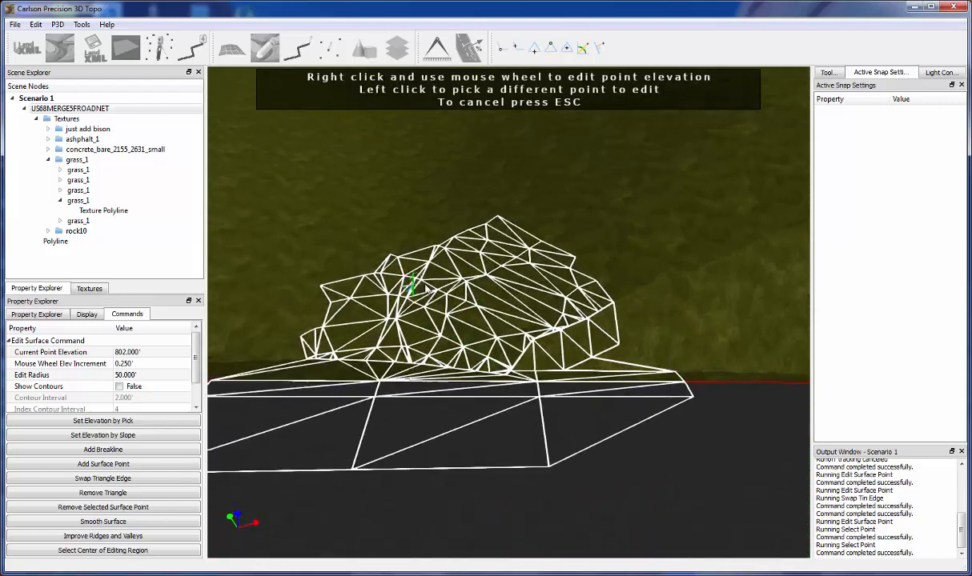
key(Escape)
Collapse the grass_1 texture group and zoom to the polyline beside the road bend.
scroll(479, 352, down, 6)
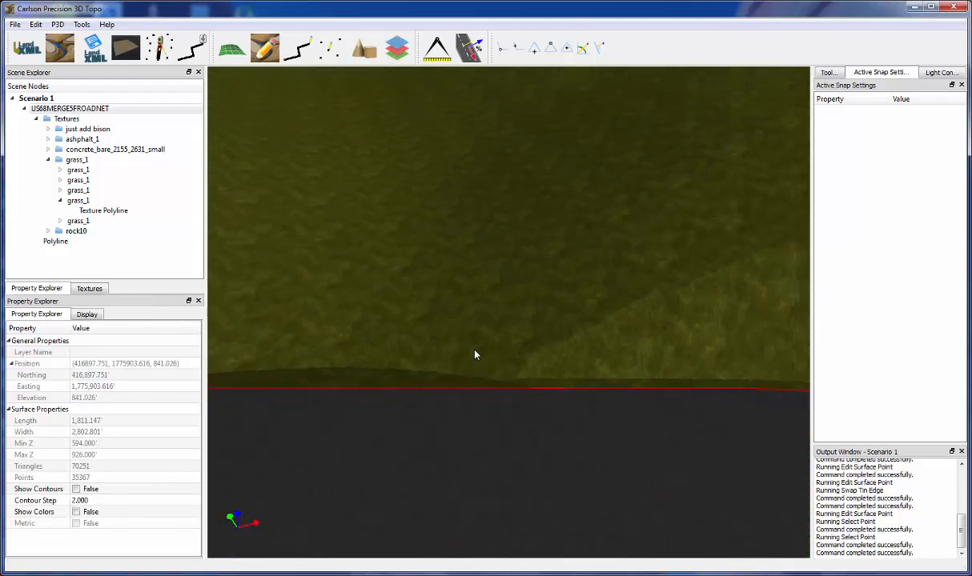
scroll(479, 357, down, 2)
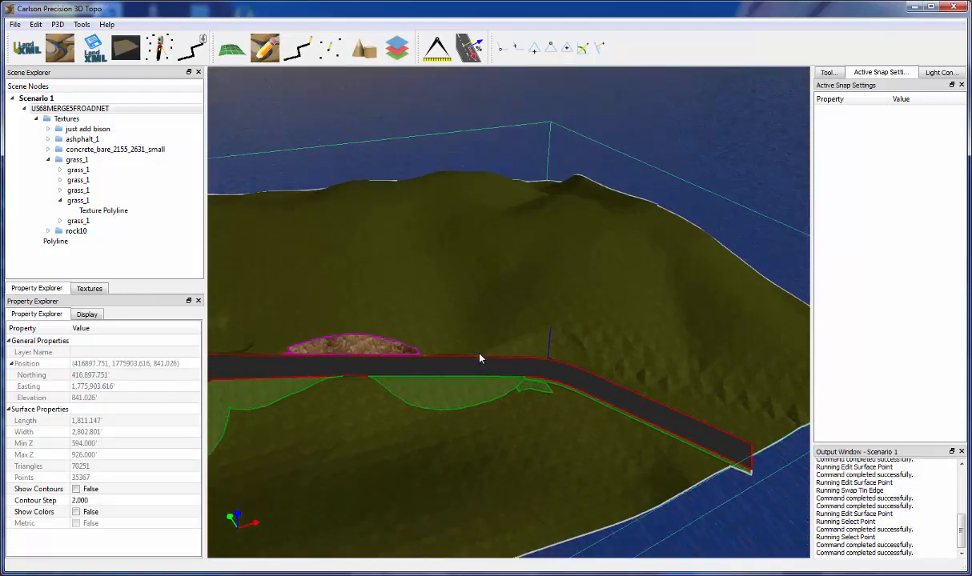
scroll(454, 357, up, 8)
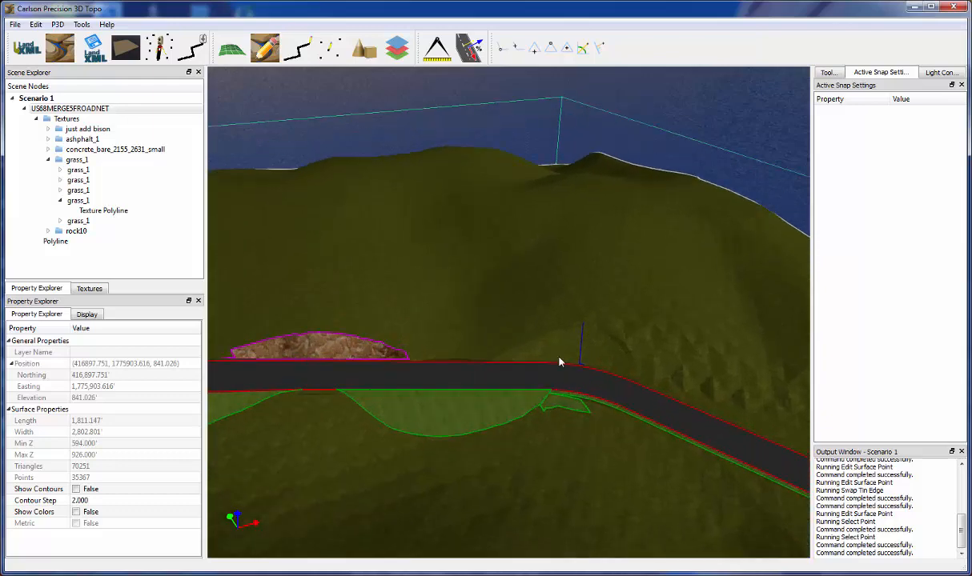
middle_drag(589, 331, 538, 338)
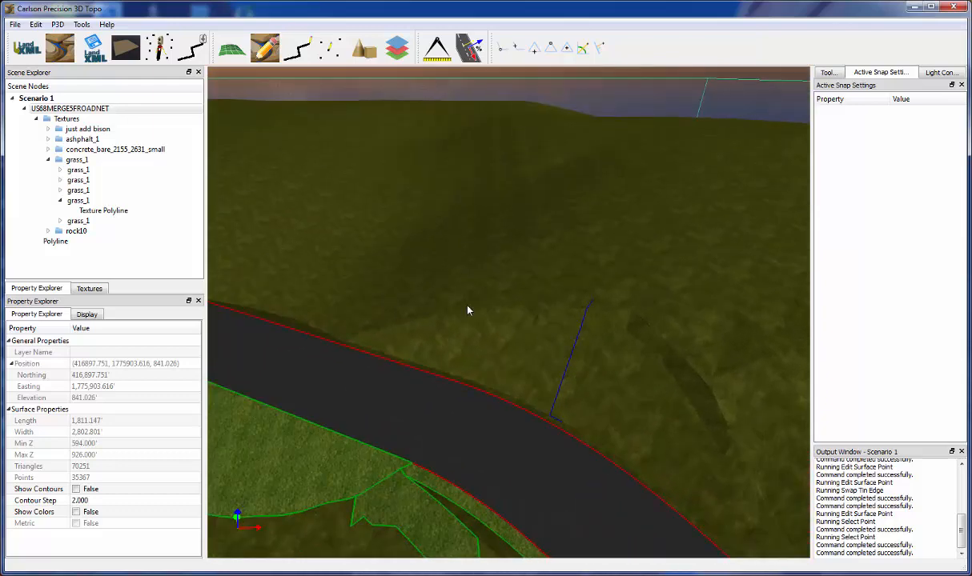
click(48, 159)
click(54, 180)
double_click(55, 181)
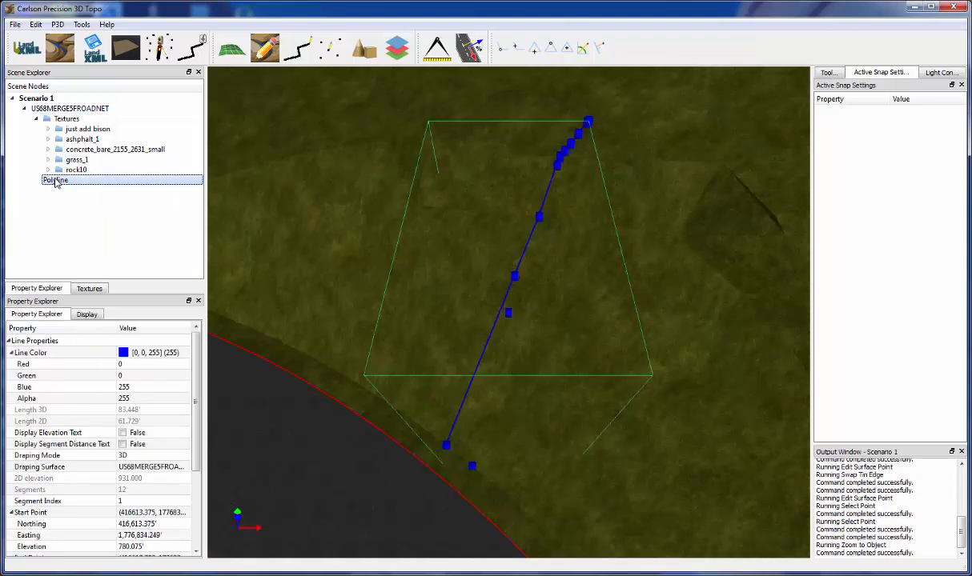
double_click(54, 181)
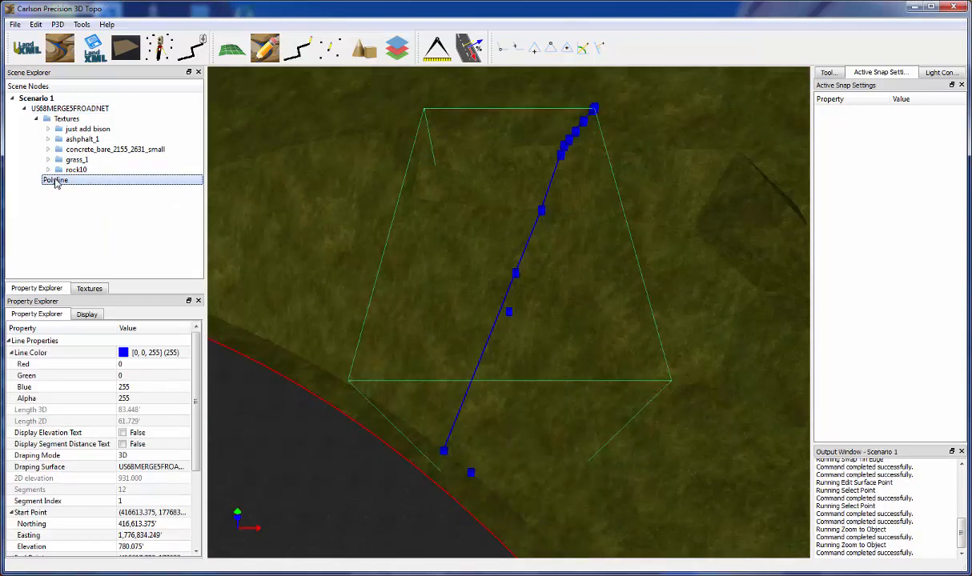
Zoom in turn to the US68MERGE5FROADNET surface, the ashphalt_1 texture and the concrete texture, and check the concrete group's contents.
double_click(58, 110)
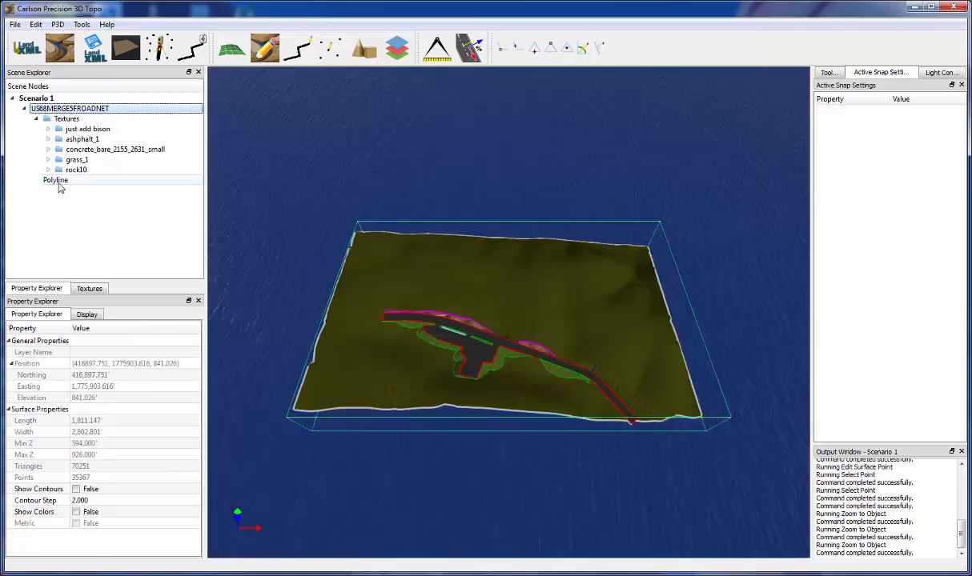
double_click(83, 140)
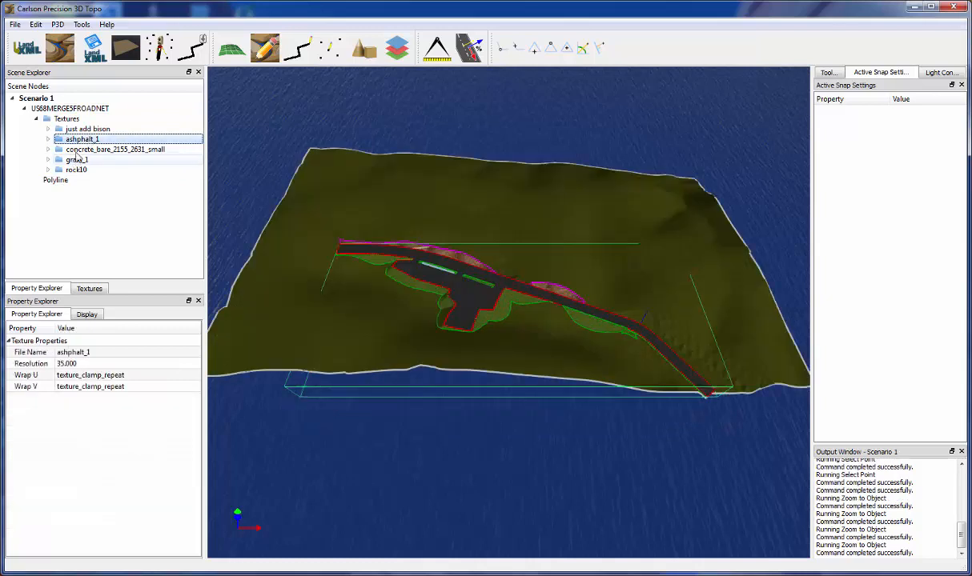
double_click(76, 150)
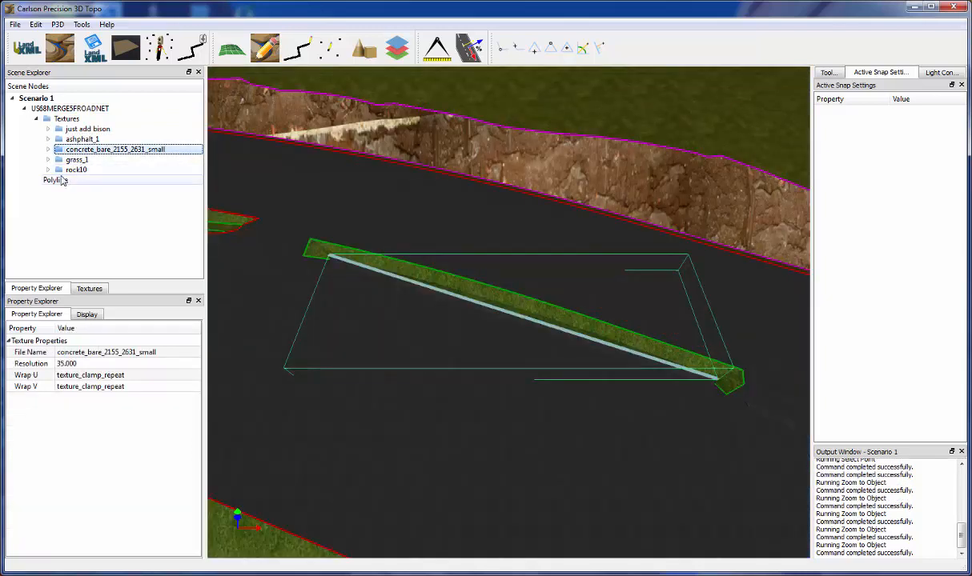
click(48, 149)
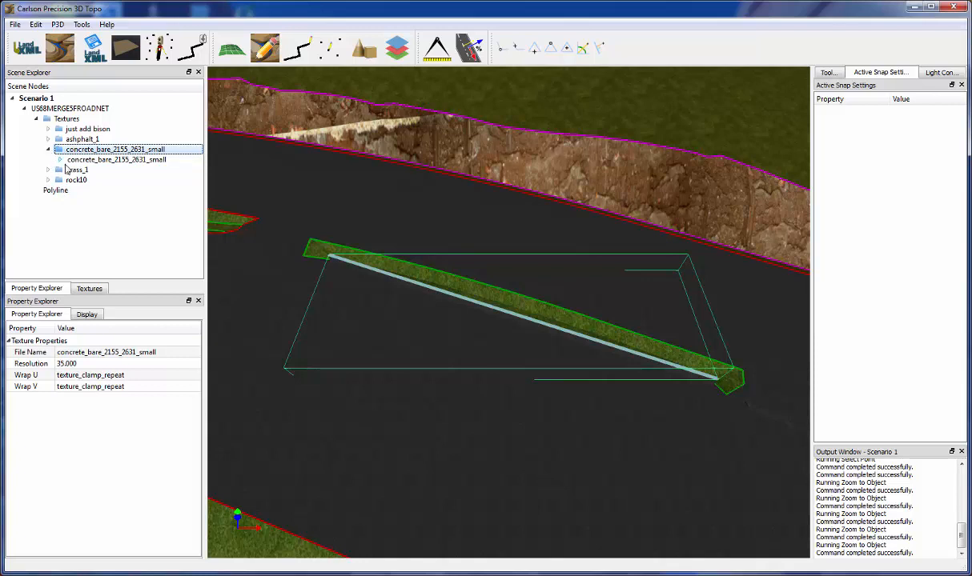
click(48, 150)
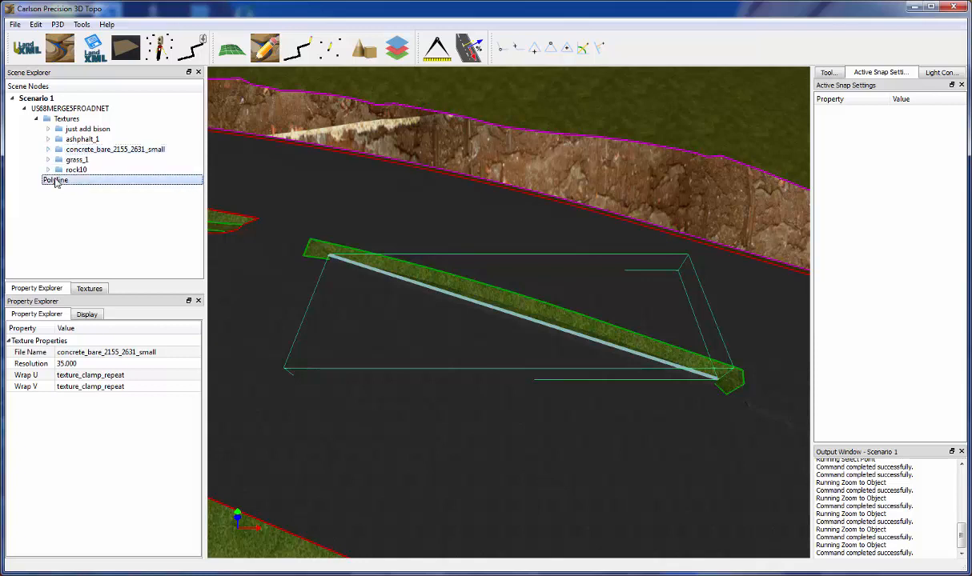
Zoom to the blue runoff polyline, review its available commands and delete it from the scene.
double_click(65, 183)
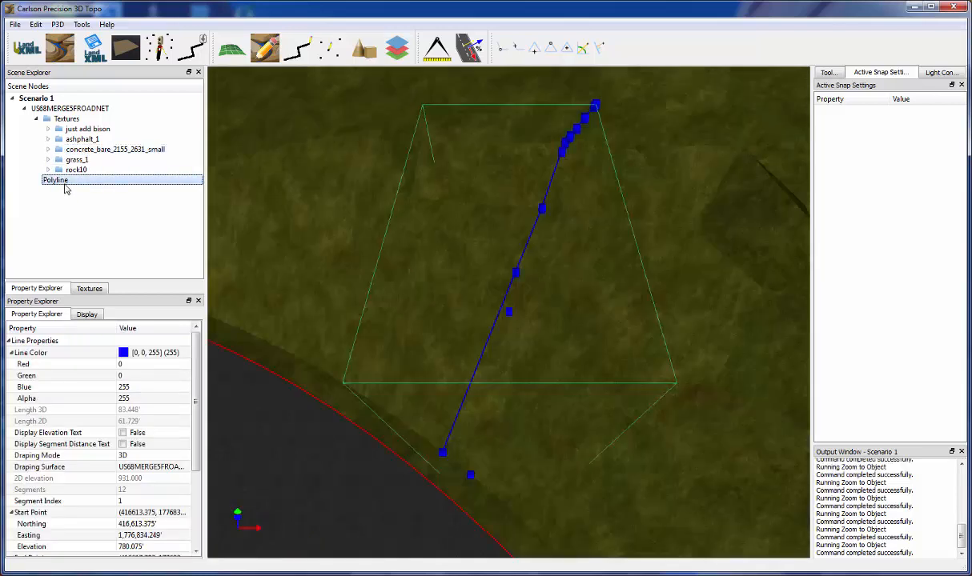
right_click(535, 231)
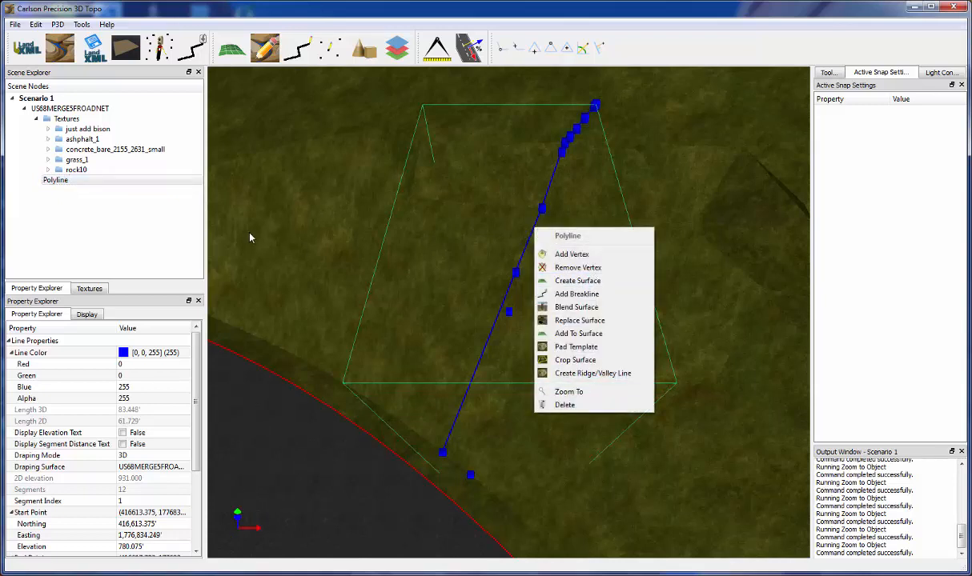
click(90, 185)
right_click(91, 184)
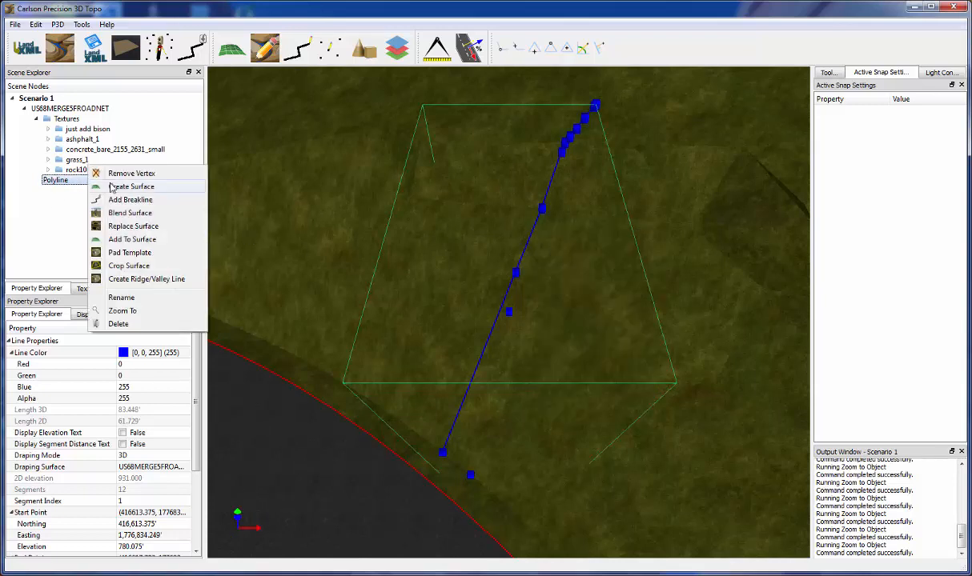
click(69, 182)
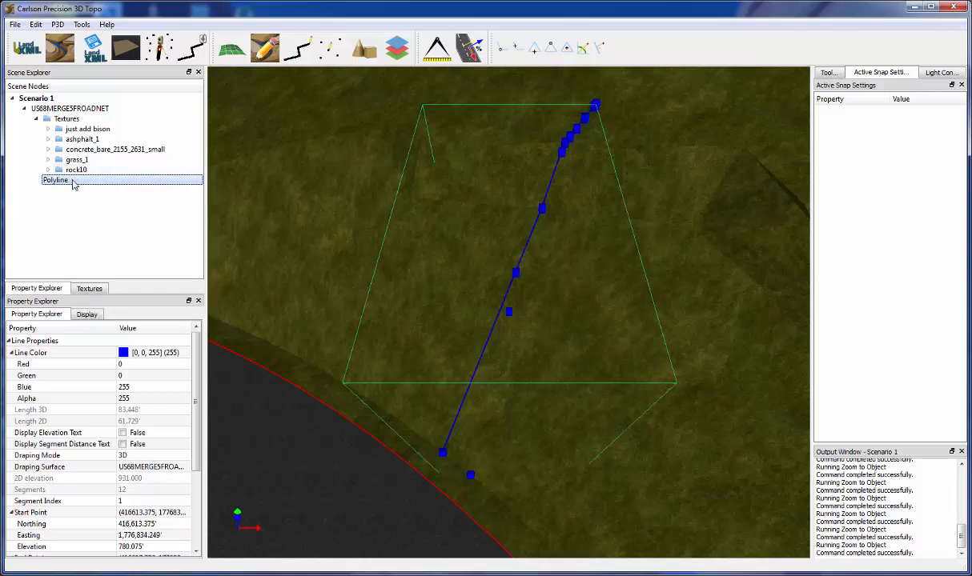
key(Delete)
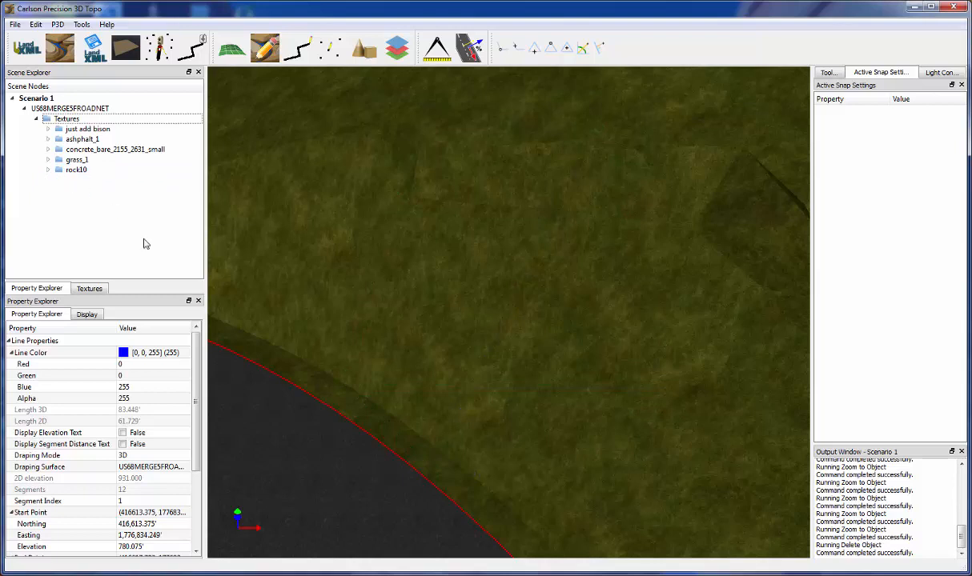
Undo the polyline deletion and the last surface edit.
mouse_move(399, 288)
mouse_down()
mouse_move(438, 272)
mouse_move(422, 293)
mouse_move(401, 282)
mouse_up()
key(ctrl+z)
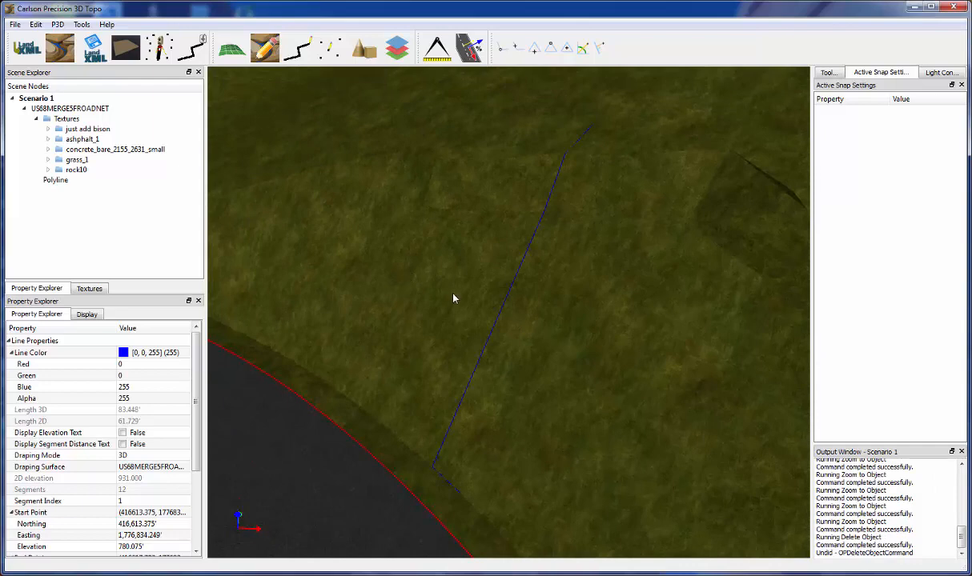
key(ctrl+z)
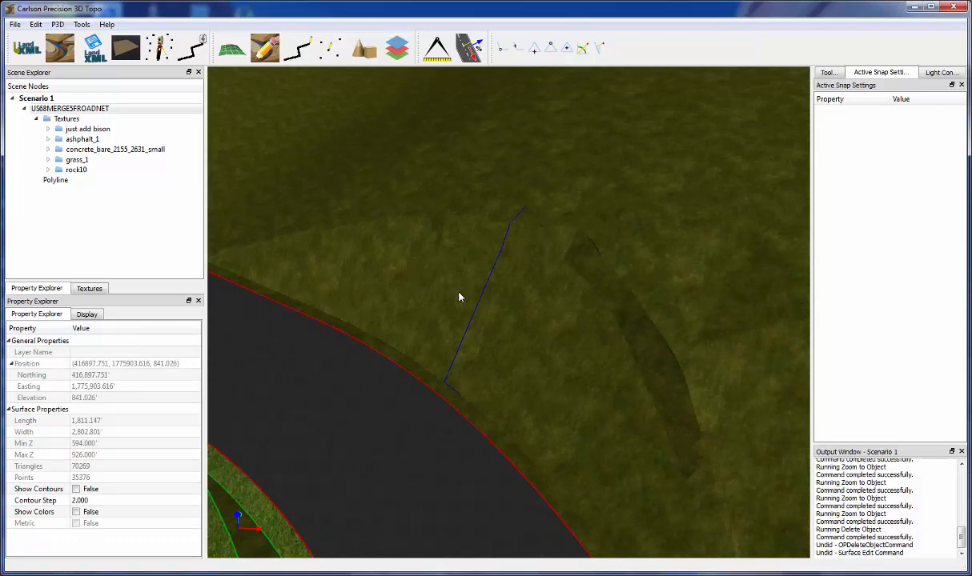
scroll(458, 296, down, 5)
scroll(455, 310, down, 5)
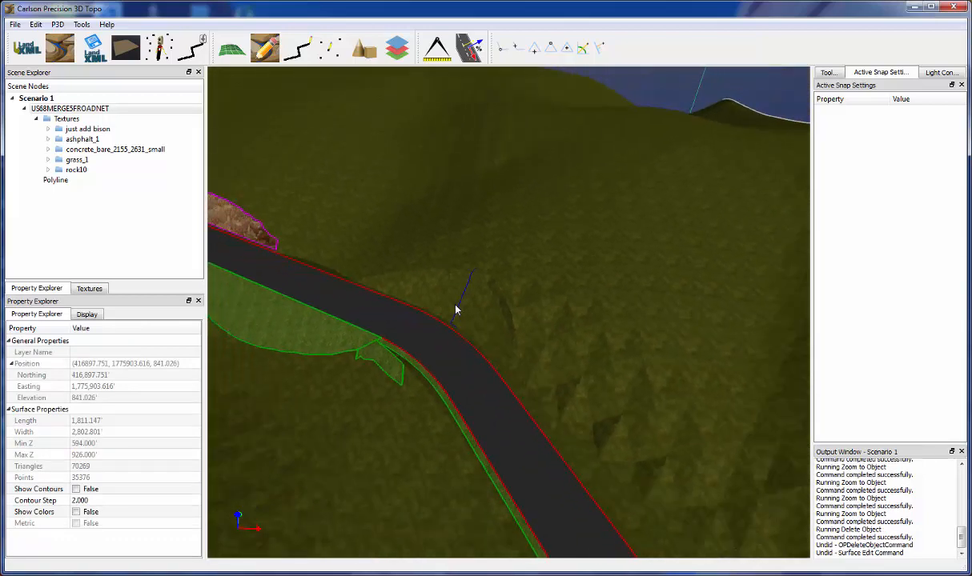
middle_drag(453, 313, 436, 279)
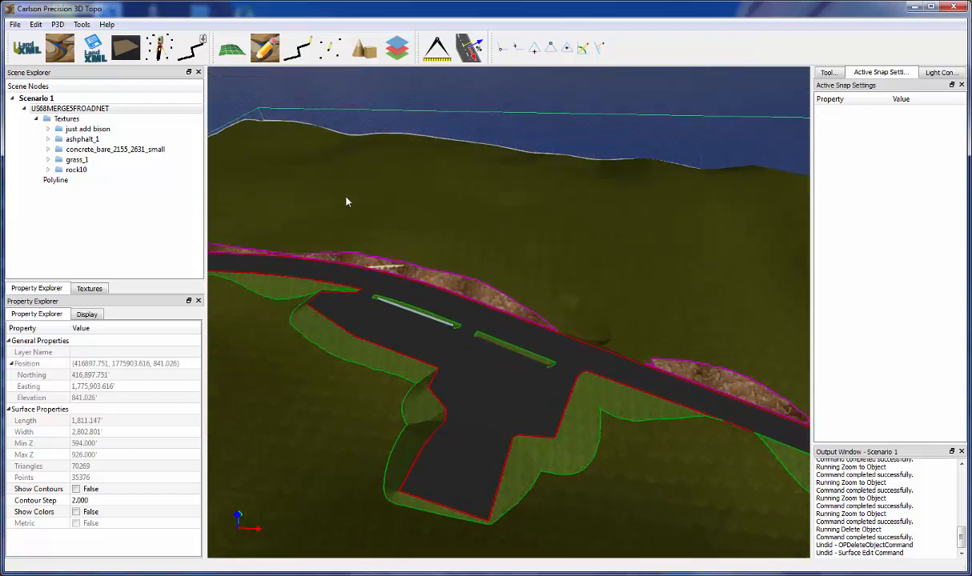
Open the application settings and check which languages are available, keeping USEnglish.qm.
click(81, 25)
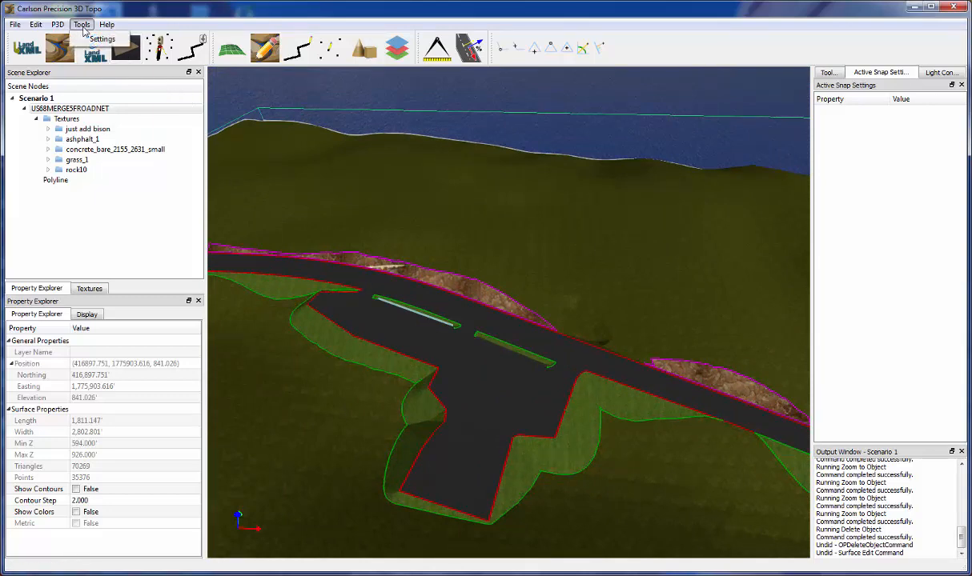
click(101, 40)
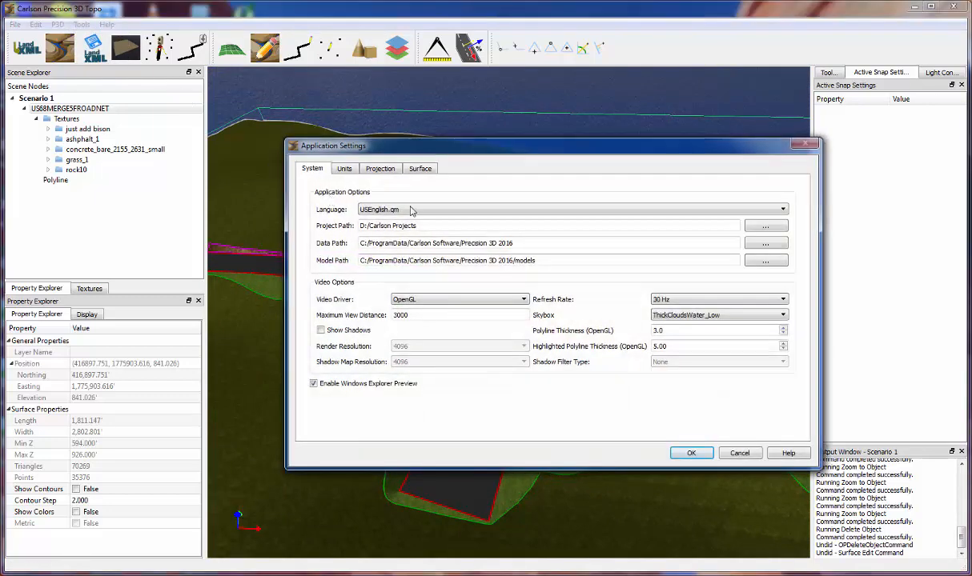
drag(444, 144, 382, 115)
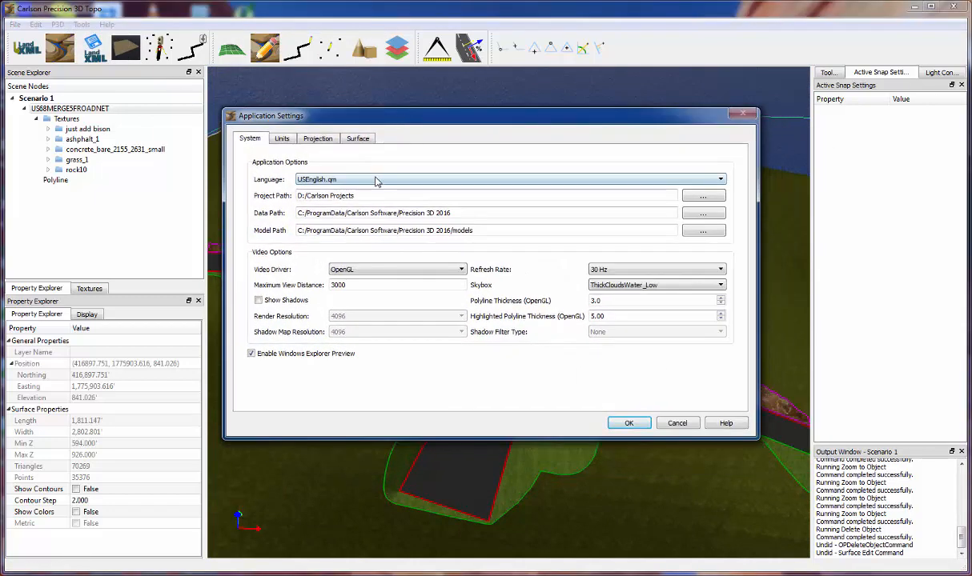
click(346, 181)
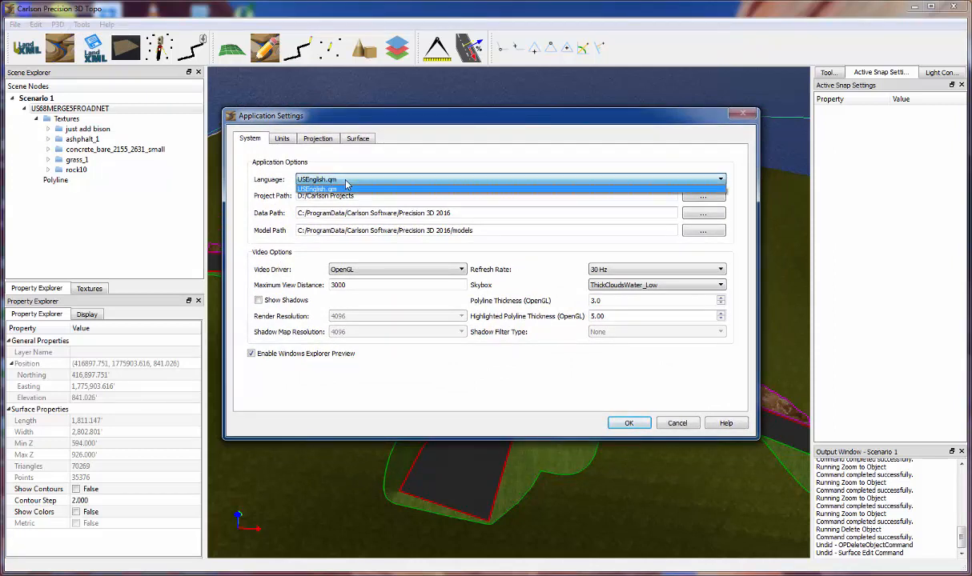
click(346, 183)
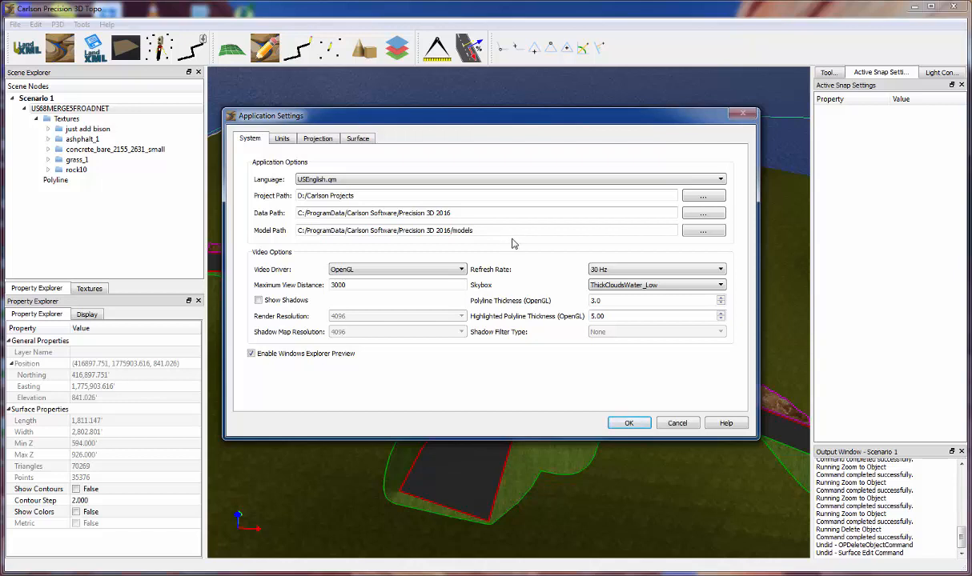
Change the skybox to TropicalSunnyDay, apply the settings and orbit the scene to look at the sky.
click(686, 286)
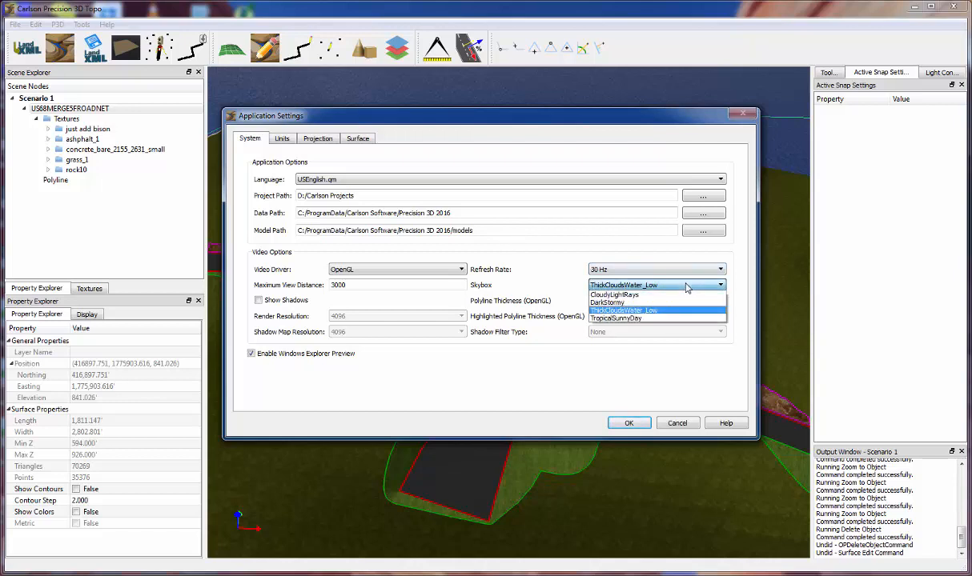
click(651, 318)
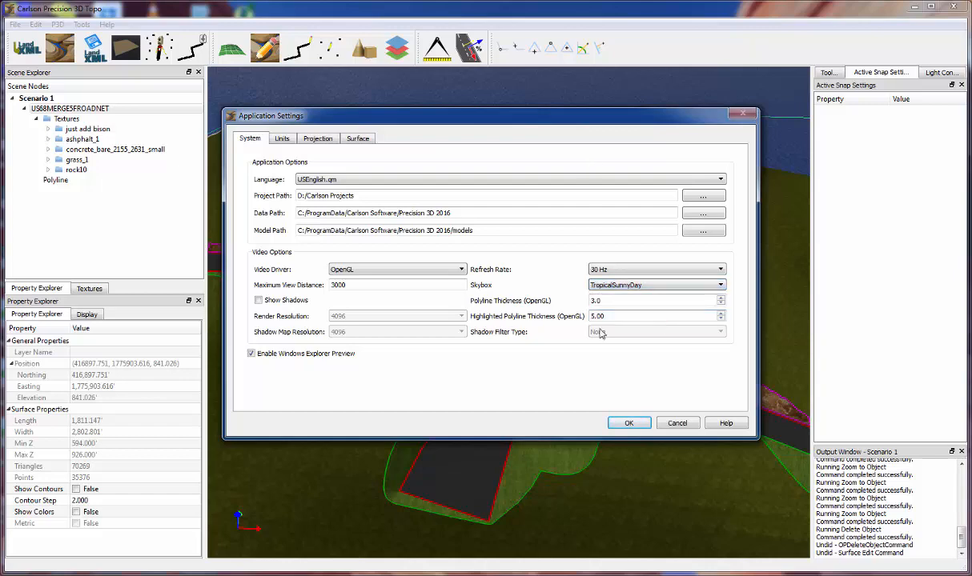
click(628, 422)
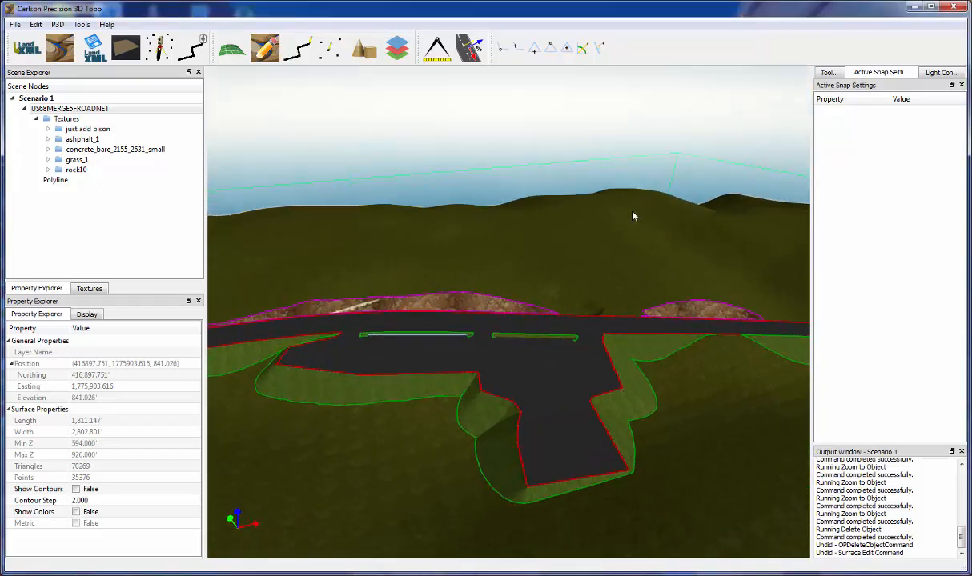
middle_drag(633, 212, 249, 141)
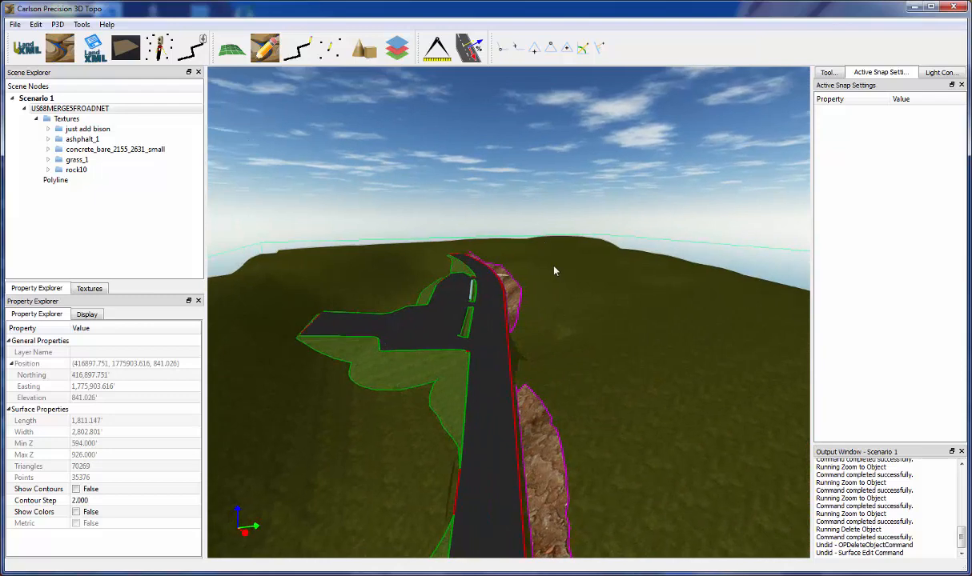
middle_drag(553, 271, 481, 304)
Reopen the application settings, switch to Windows Explorer and open the FBI Demo folder in D:\Carlson Projects.
click(83, 24)
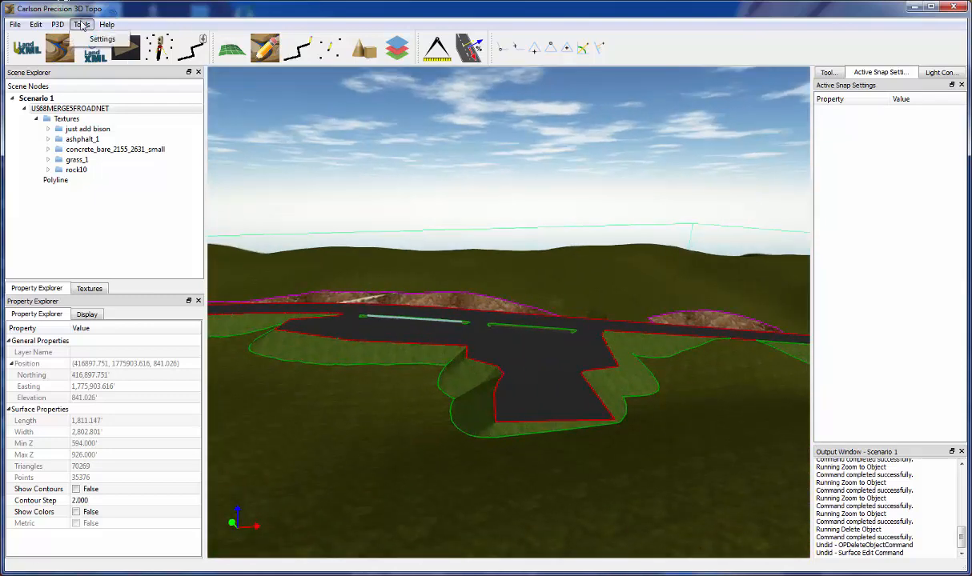
click(93, 39)
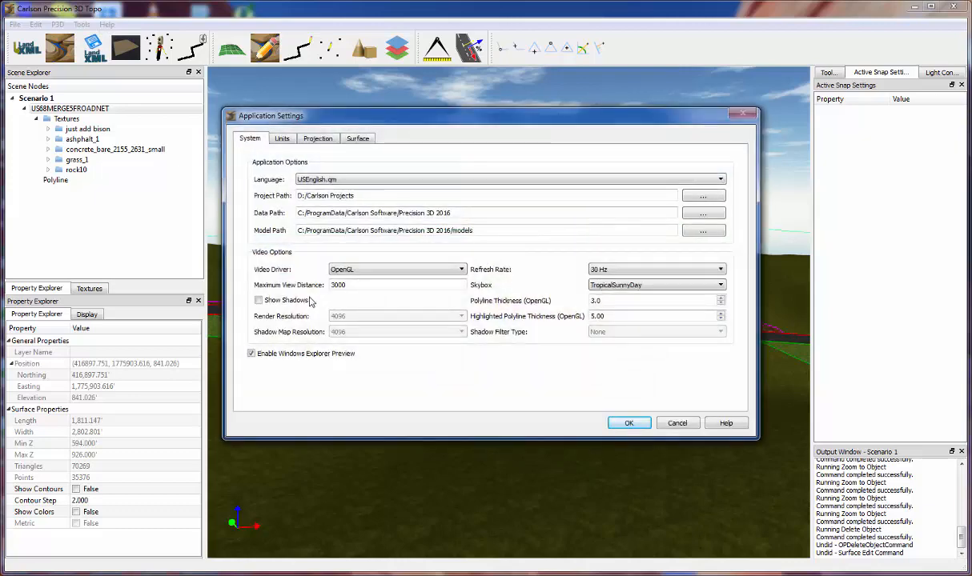
drag(387, 117, 413, 99)
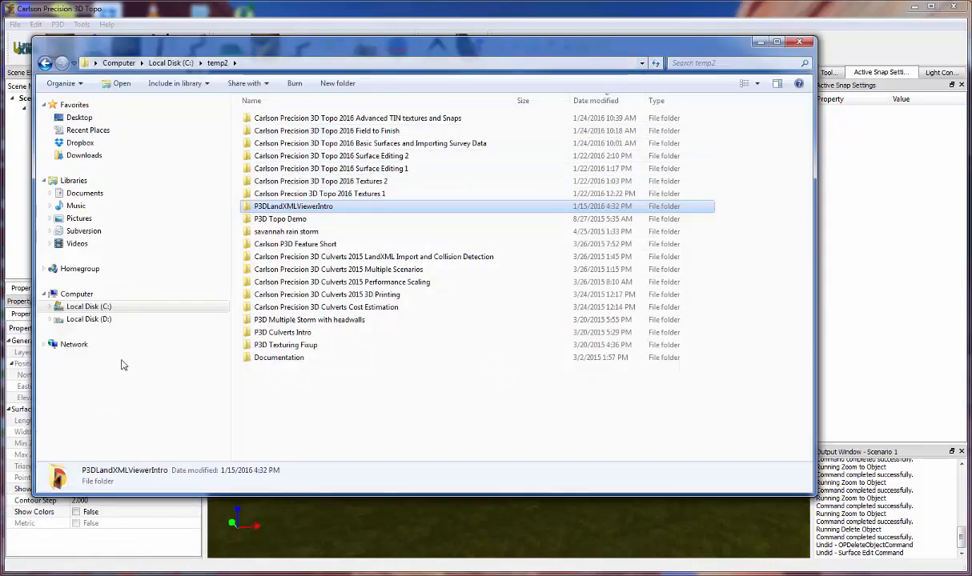
click(92, 319)
double_click(304, 157)
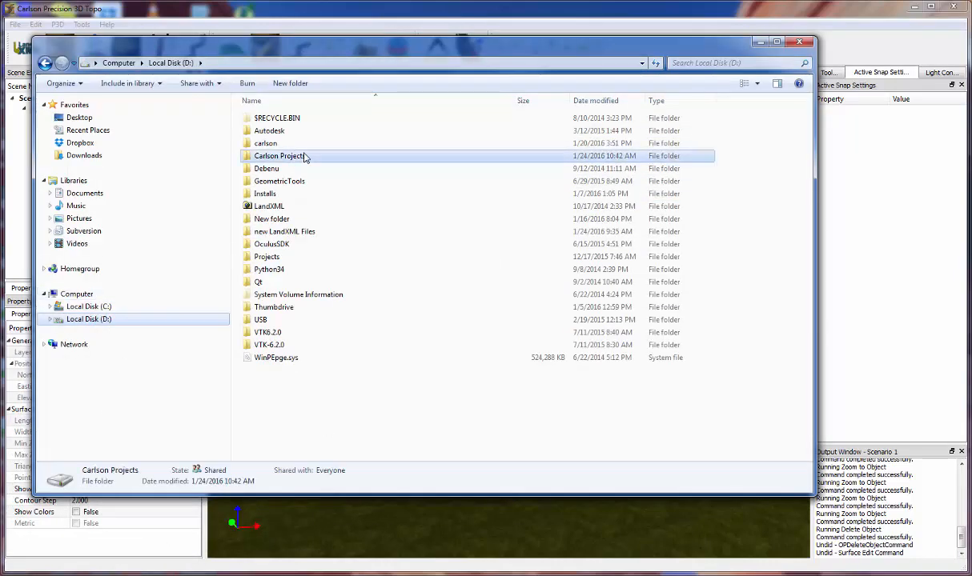
click(350, 128)
double_click(350, 128)
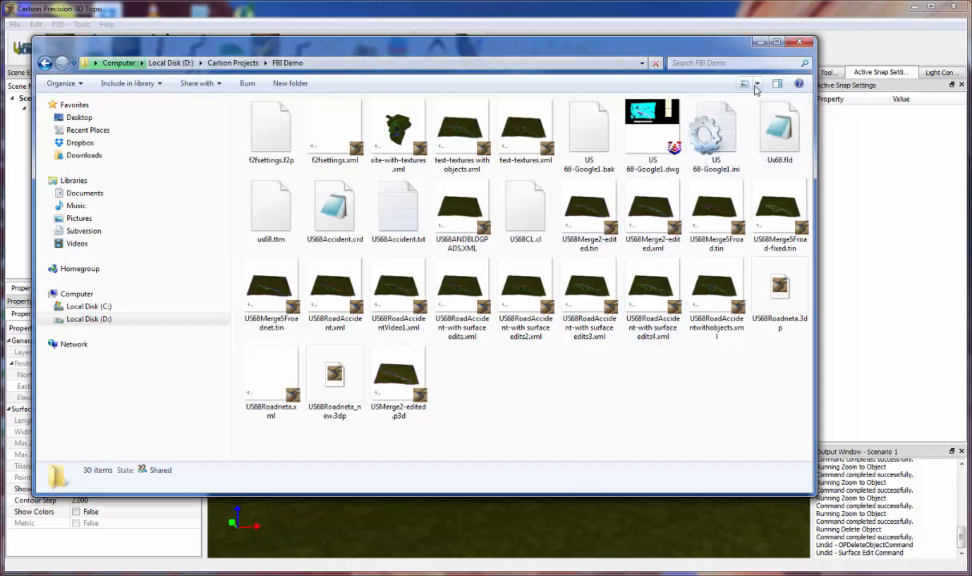
Enlarge the file thumbnails in the FBI Demo folder and widen the Explorer window to show more previews.
click(756, 83)
click(791, 69)
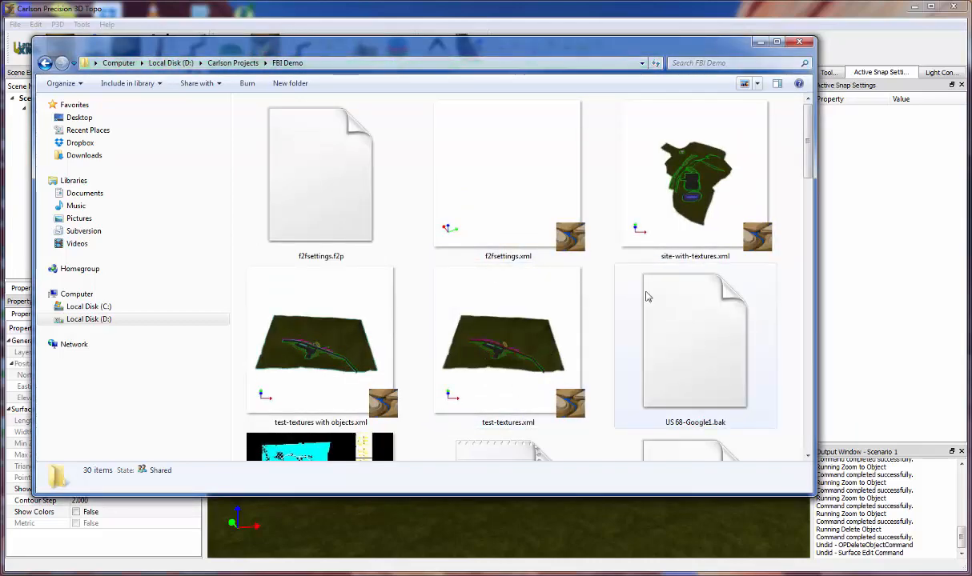
mouse_move(809, 145)
mouse_down()
mouse_move(820, 200)
mouse_move(820, 404)
mouse_move(820, 148)
mouse_up()
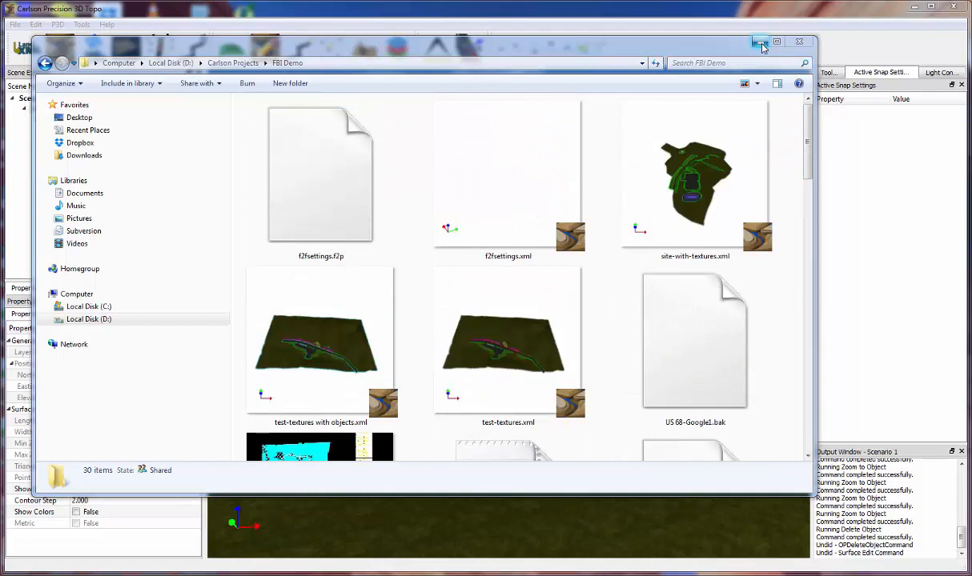
drag(813, 274, 911, 274)
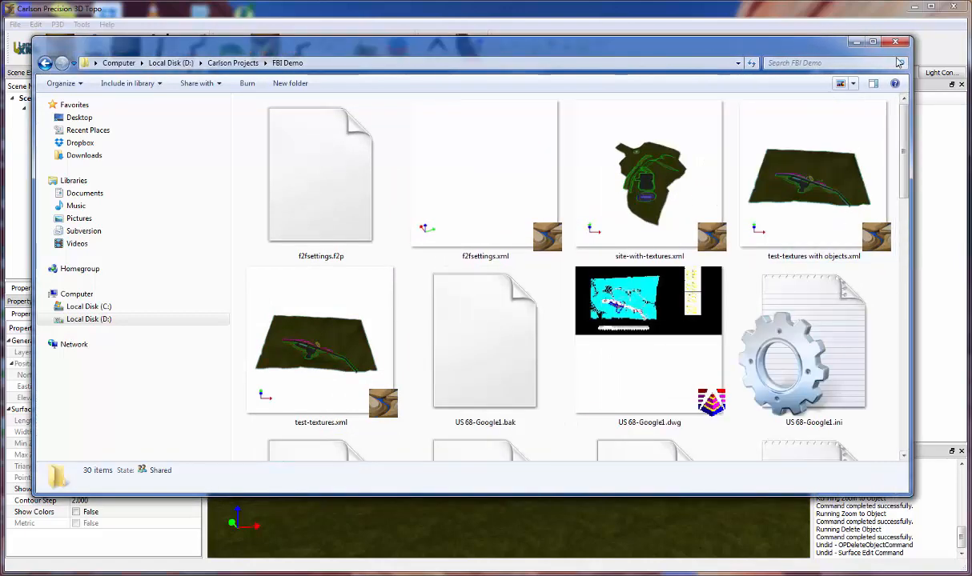
Select site-with-textures.xml, show and hide its preview pane, and return to the application settings in Carlson Precision 3D Topo.
click(654, 182)
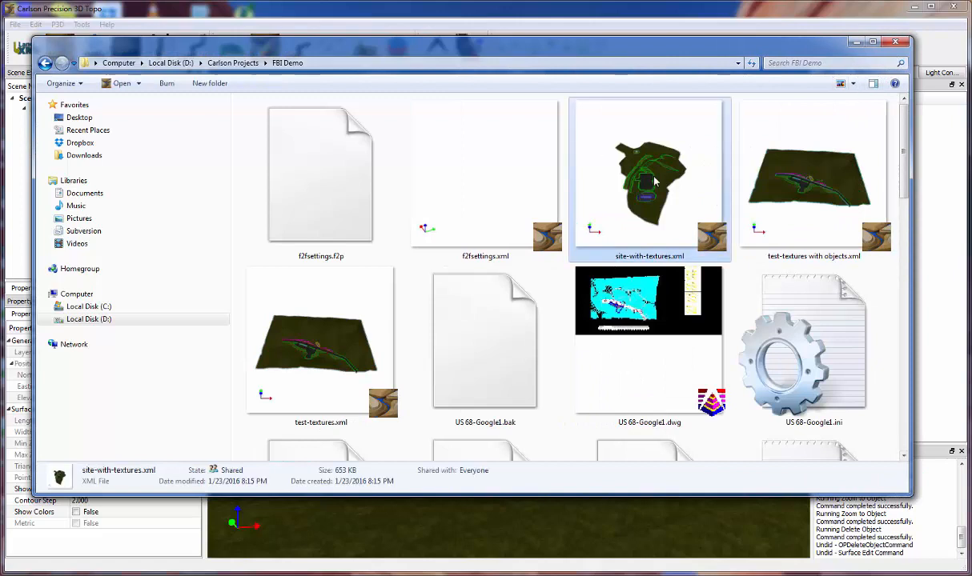
click(873, 84)
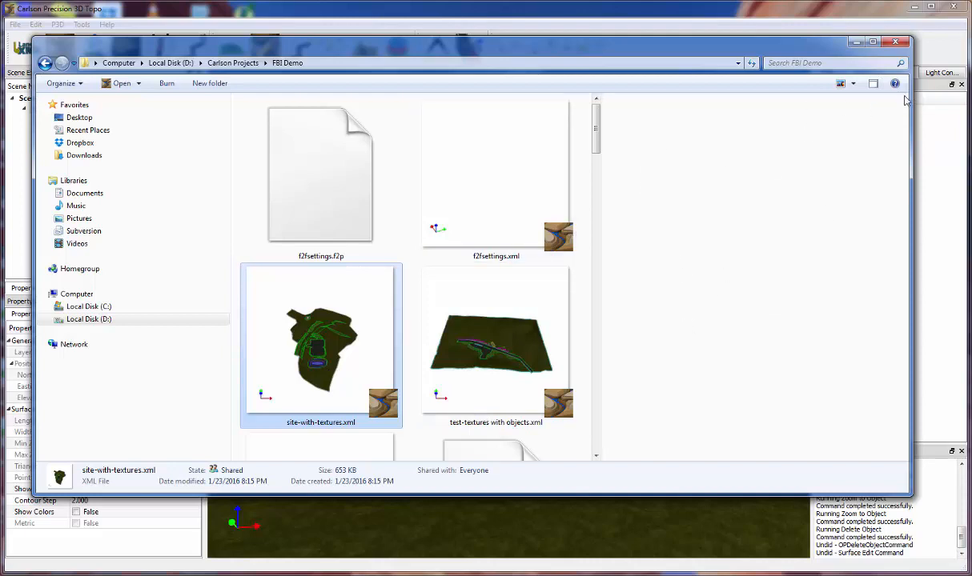
click(873, 83)
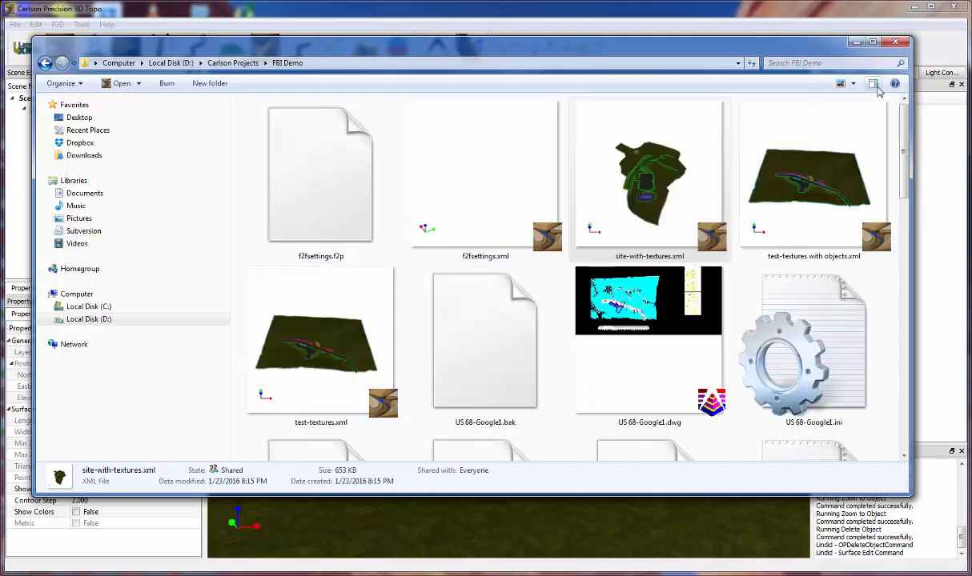
click(856, 43)
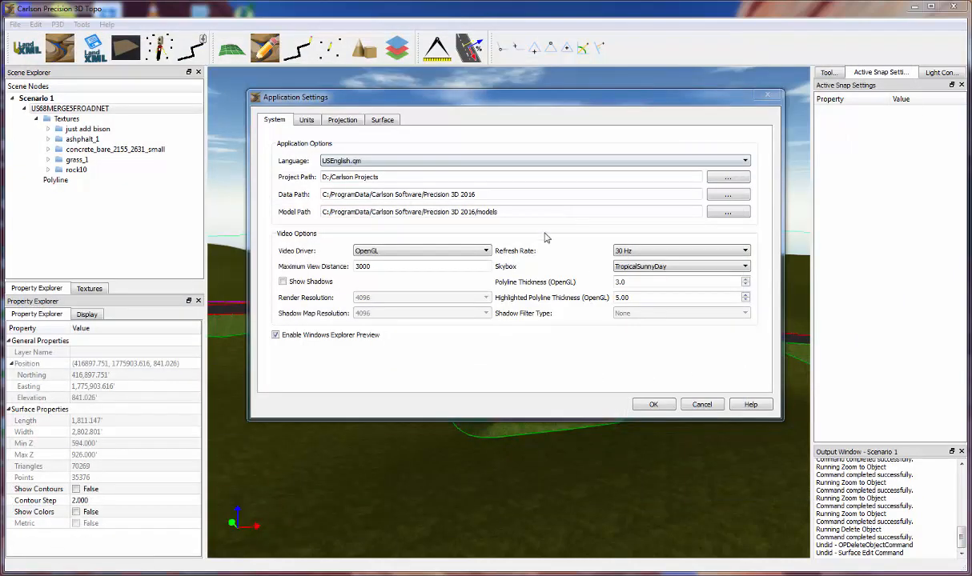
Switch the application's unit set to metric units.
click(307, 121)
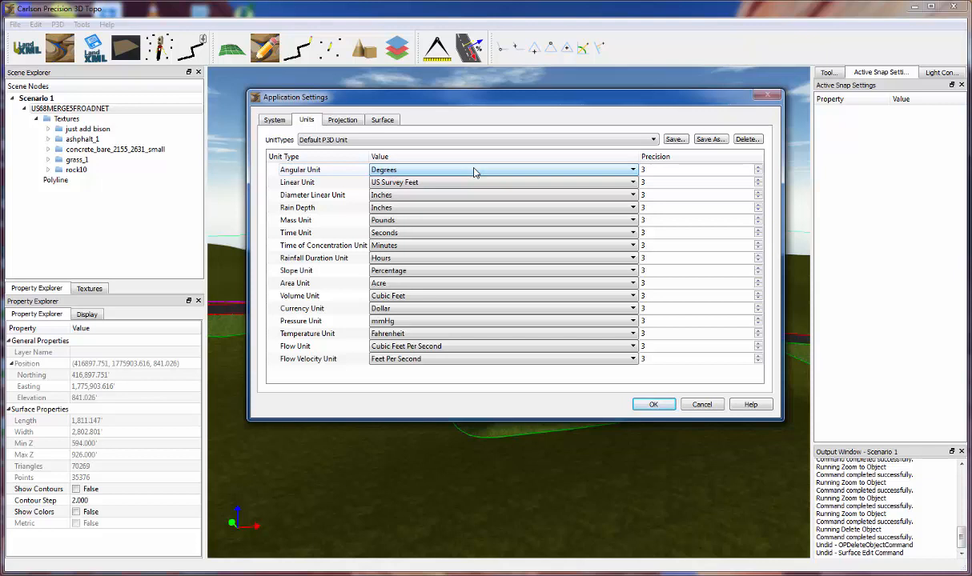
click(433, 138)
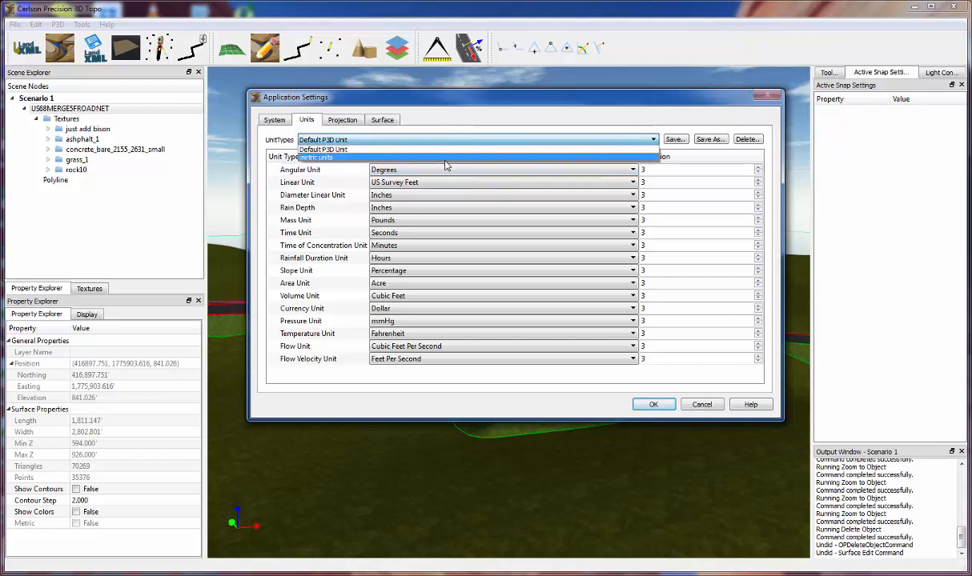
click(446, 157)
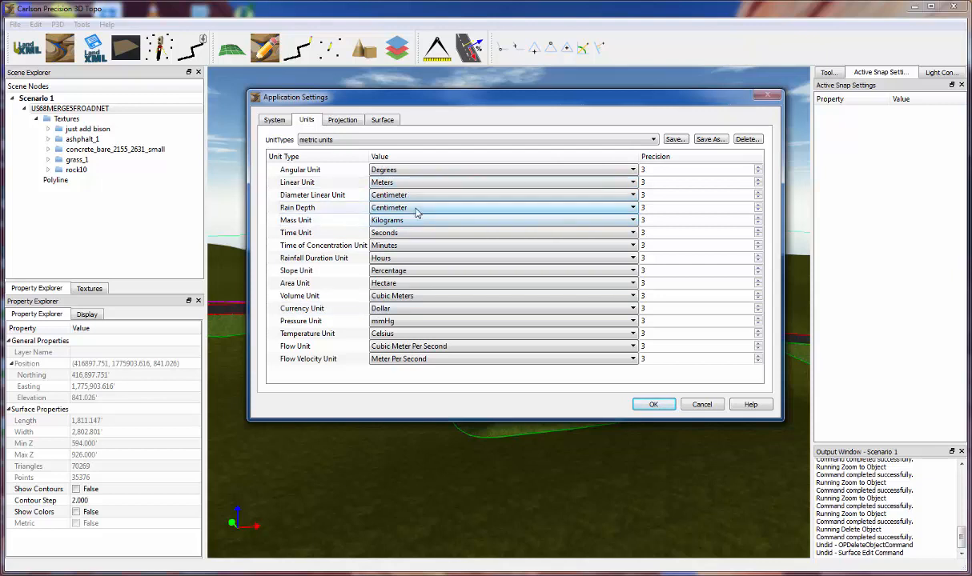
Check the slope, linear and time unit choices, and return the unit set to Default P3D Unit.
click(404, 276)
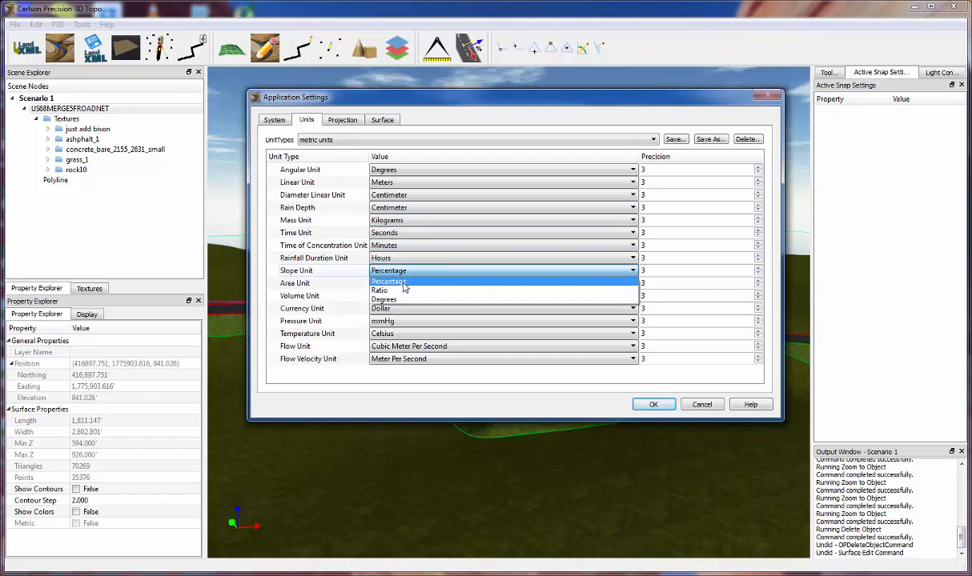
click(392, 281)
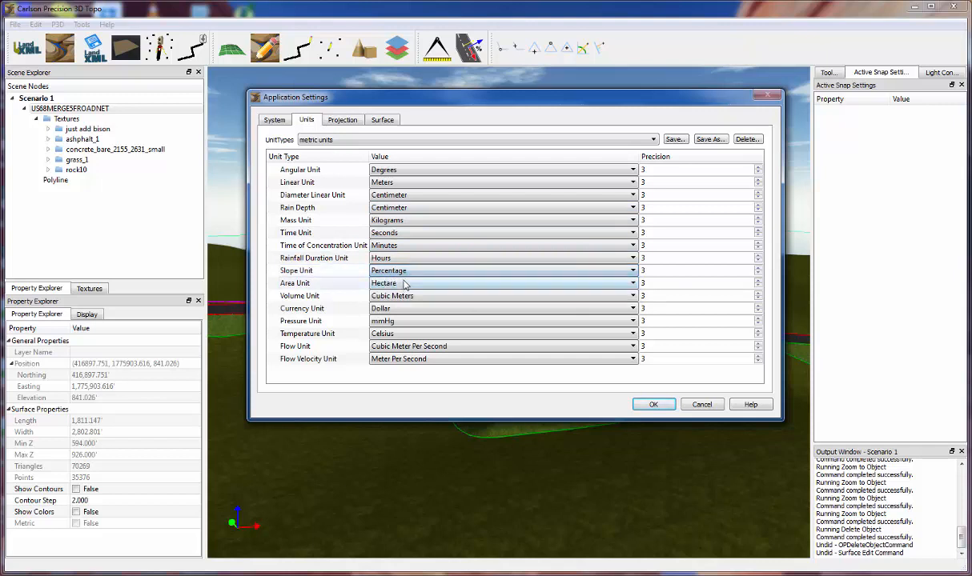
click(426, 183)
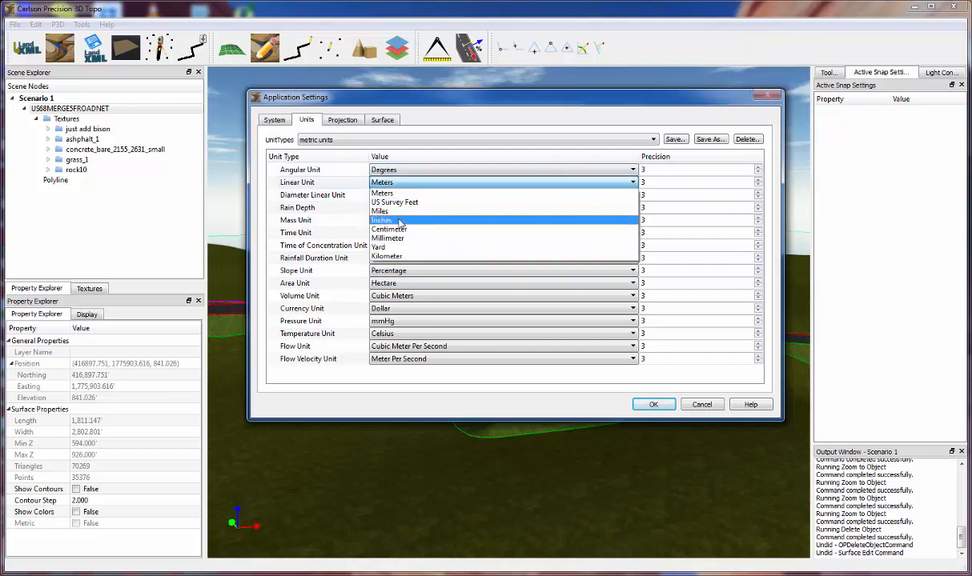
click(358, 184)
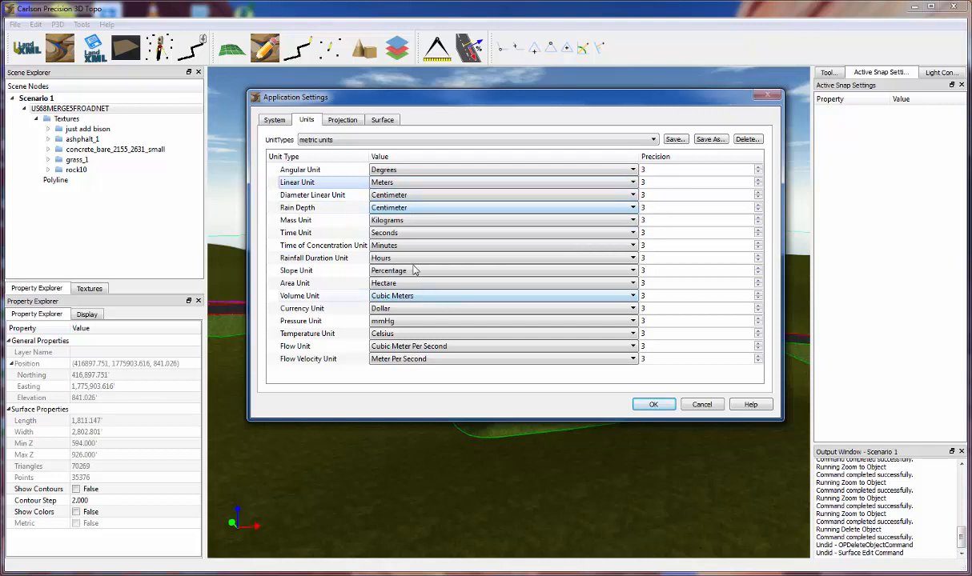
click(407, 236)
click(407, 238)
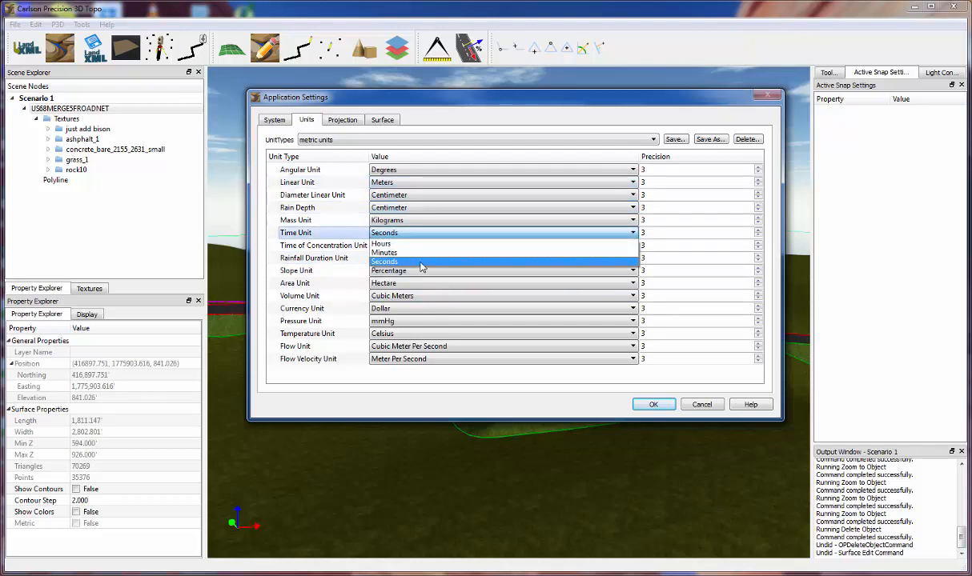
click(402, 250)
click(694, 192)
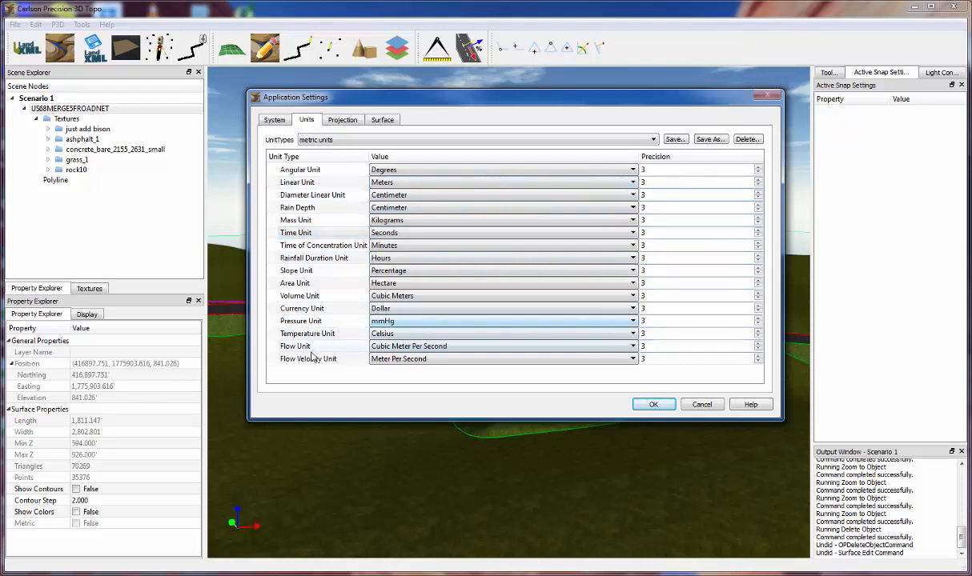
click(522, 142)
click(512, 149)
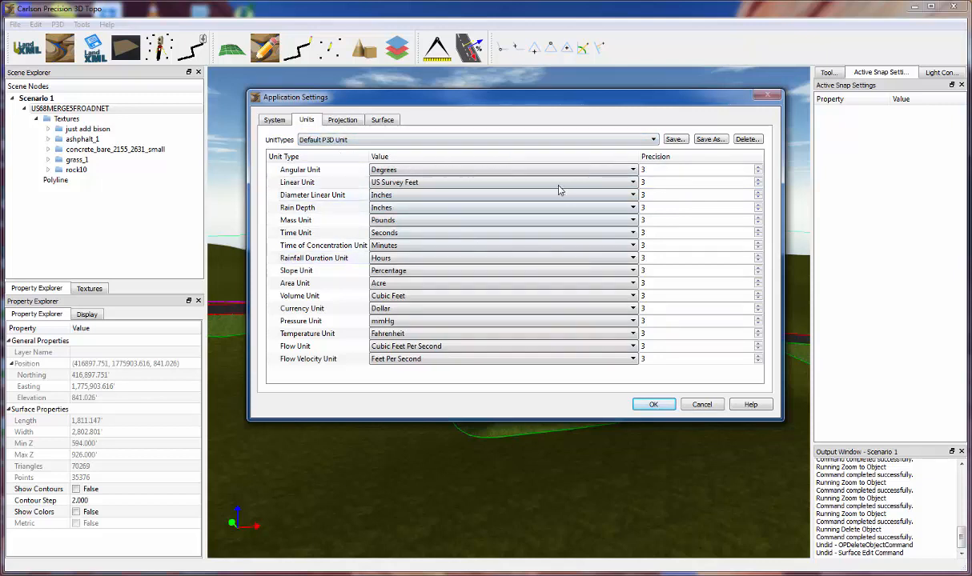
Try US NAD 27 as the projection type for lat/long translation and change it to UTM.
click(344, 121)
click(390, 152)
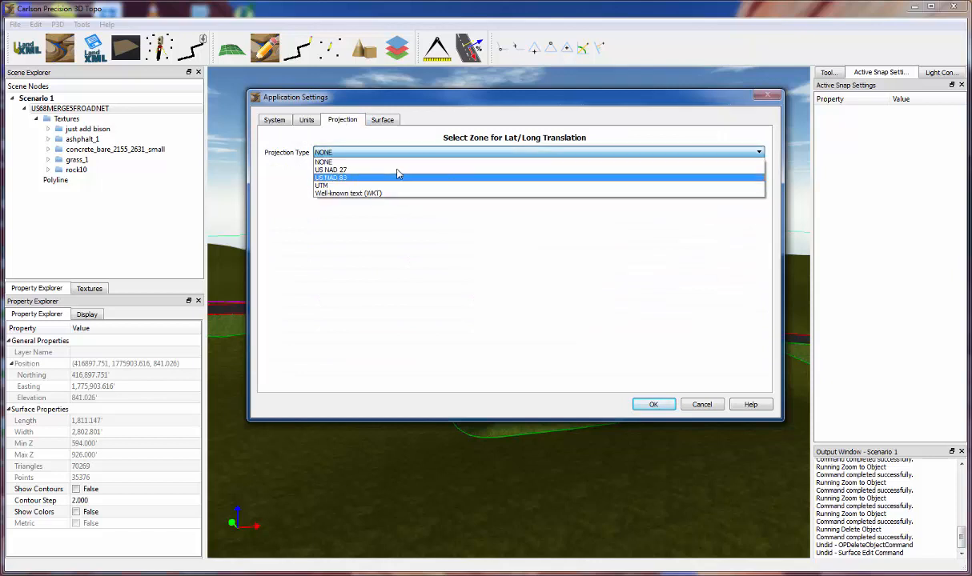
click(397, 169)
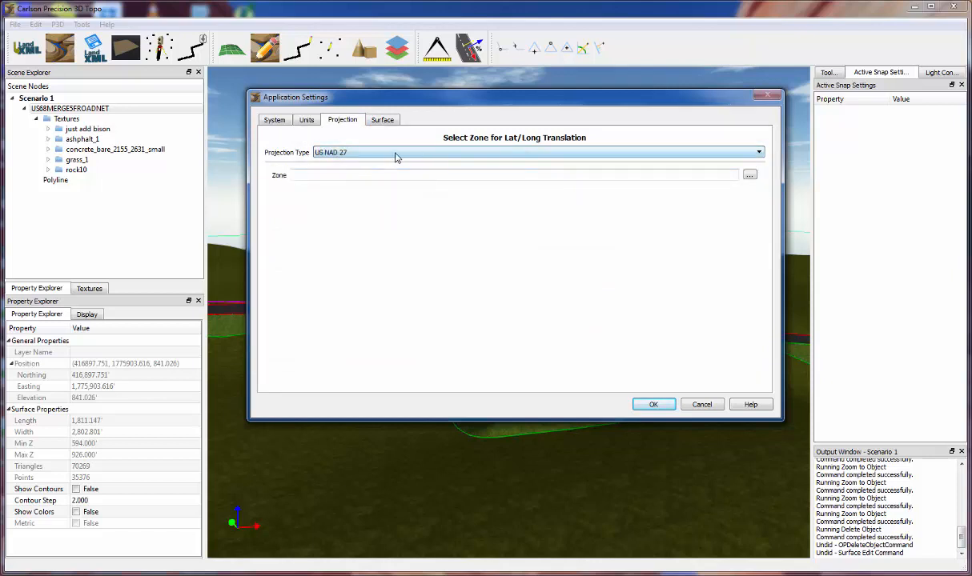
click(395, 156)
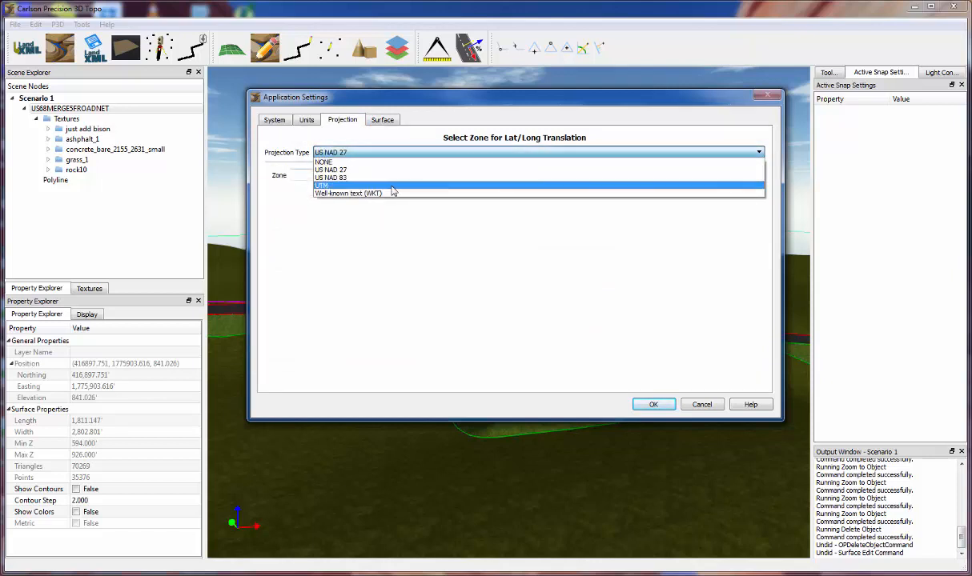
click(392, 187)
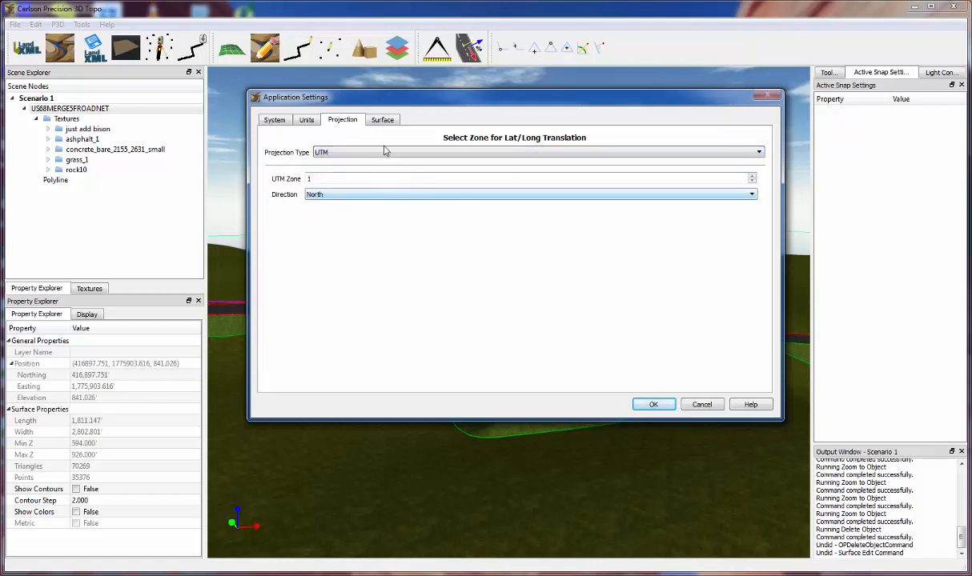
Try Well-known text (WKT) as the projection type, review its text value and the unit settings, and cancel the application settings.
click(356, 155)
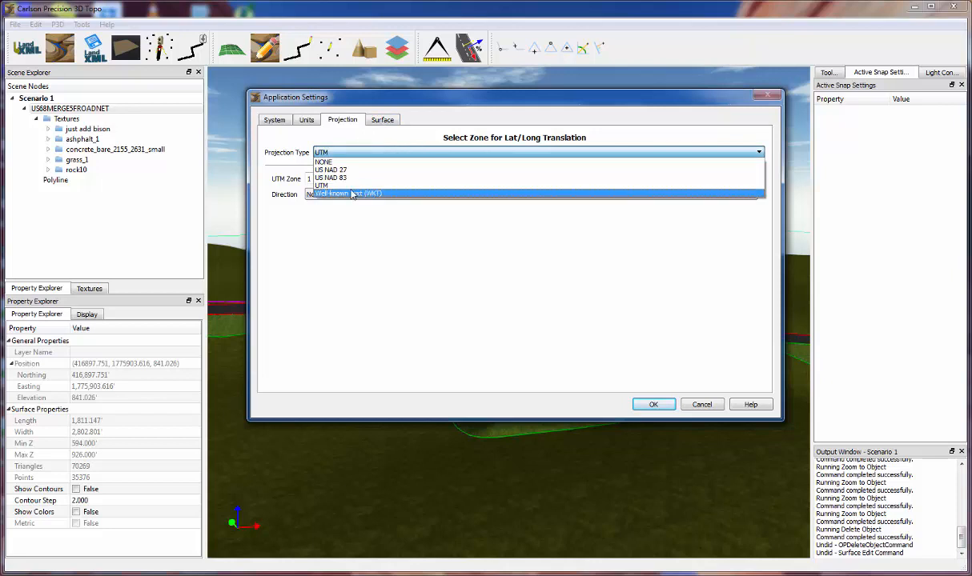
click(336, 190)
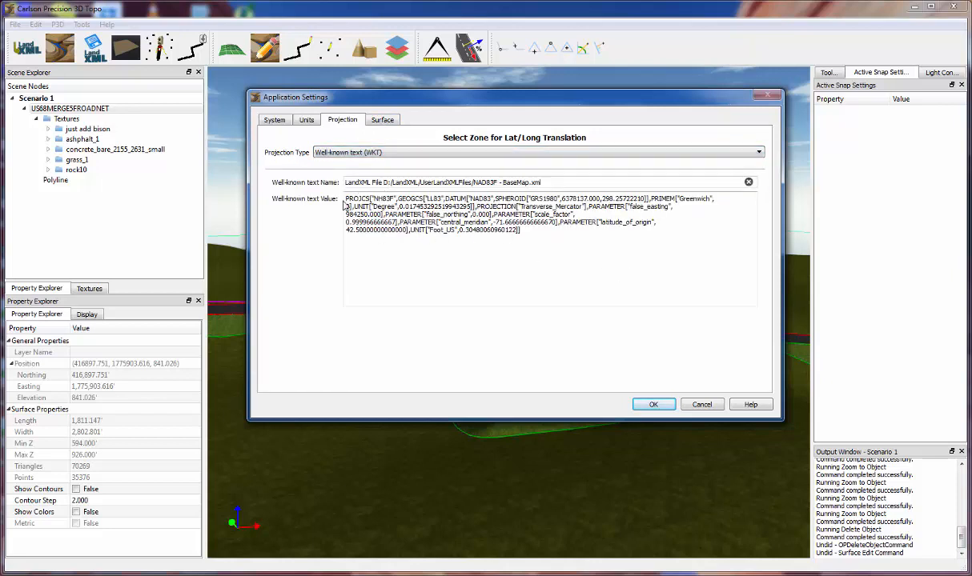
drag(345, 198, 572, 230)
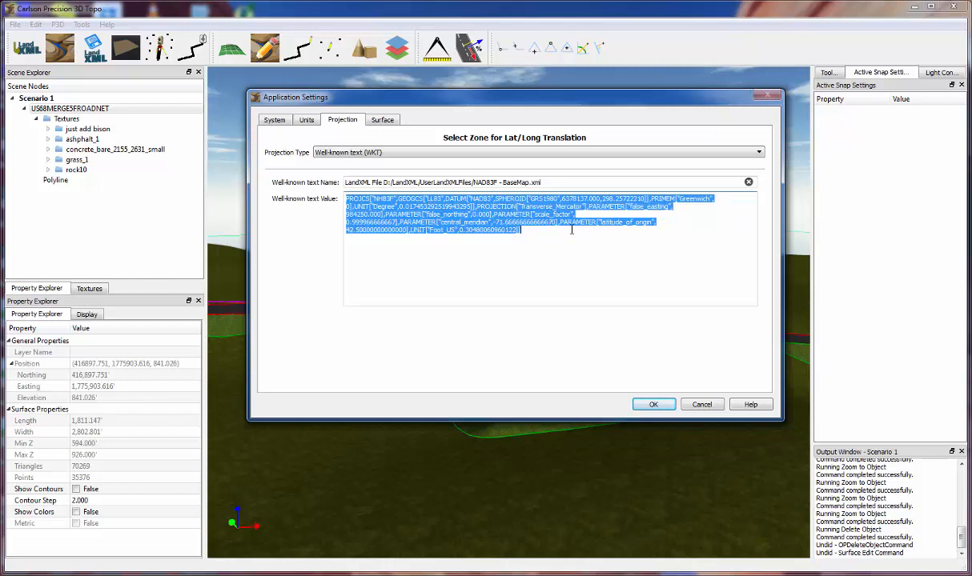
click(567, 233)
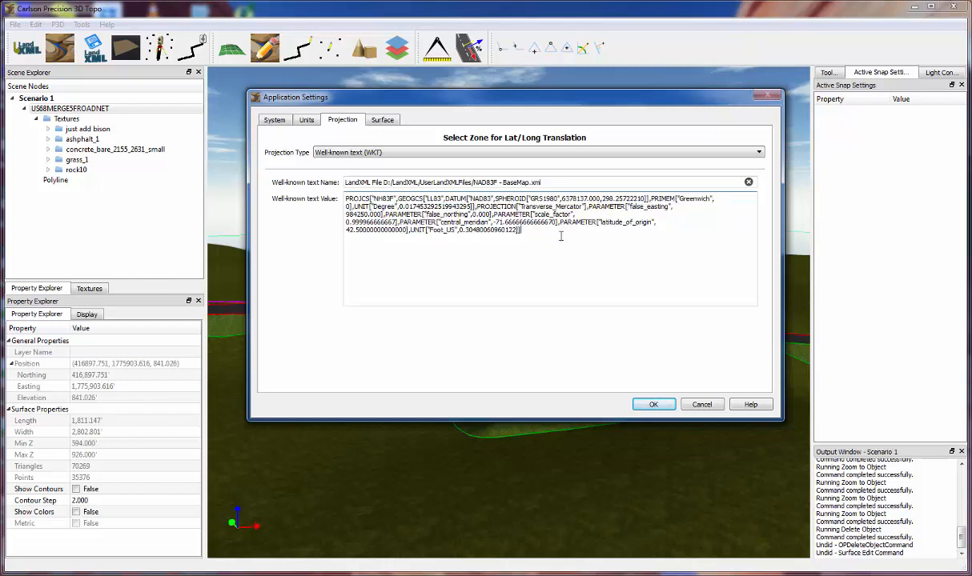
drag(567, 234, 334, 195)
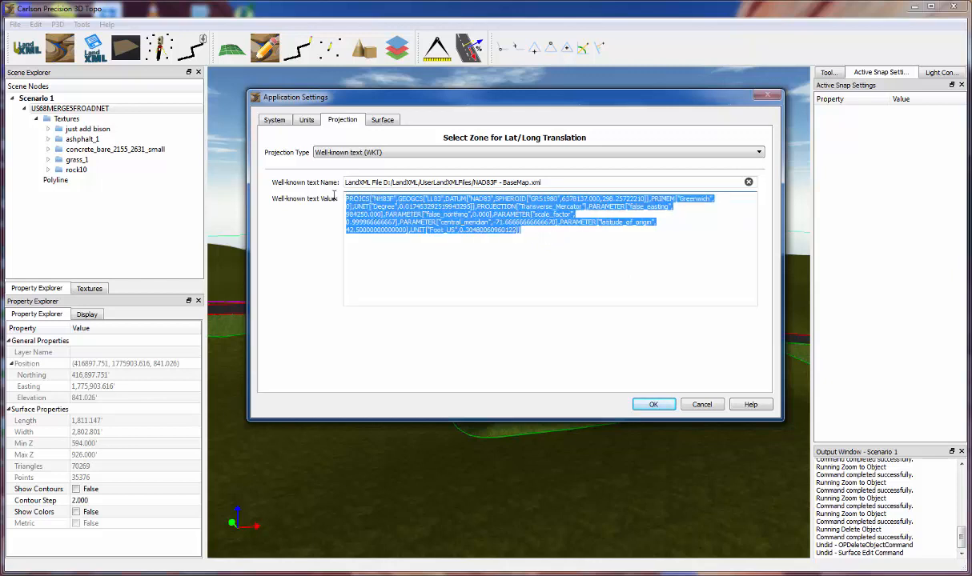
click(416, 242)
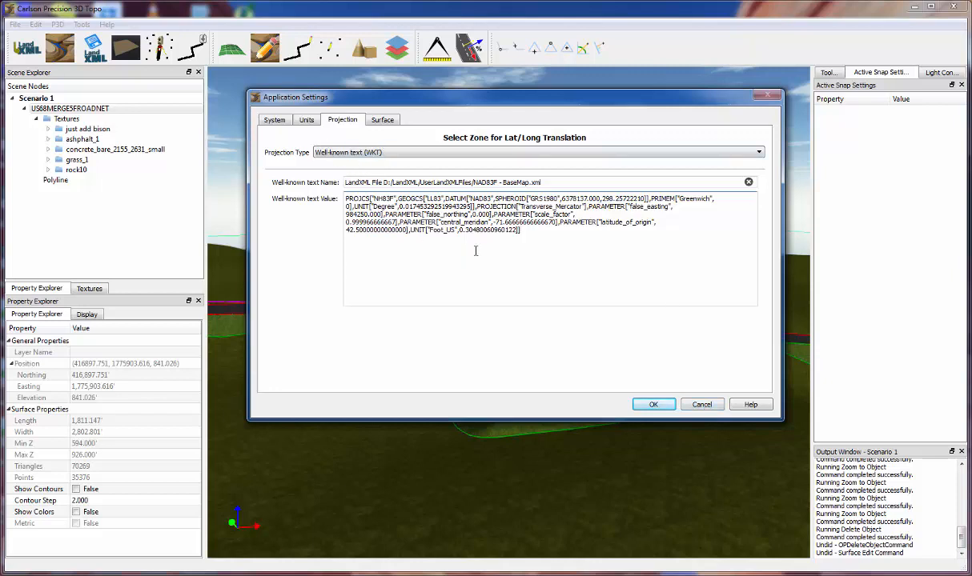
click(305, 120)
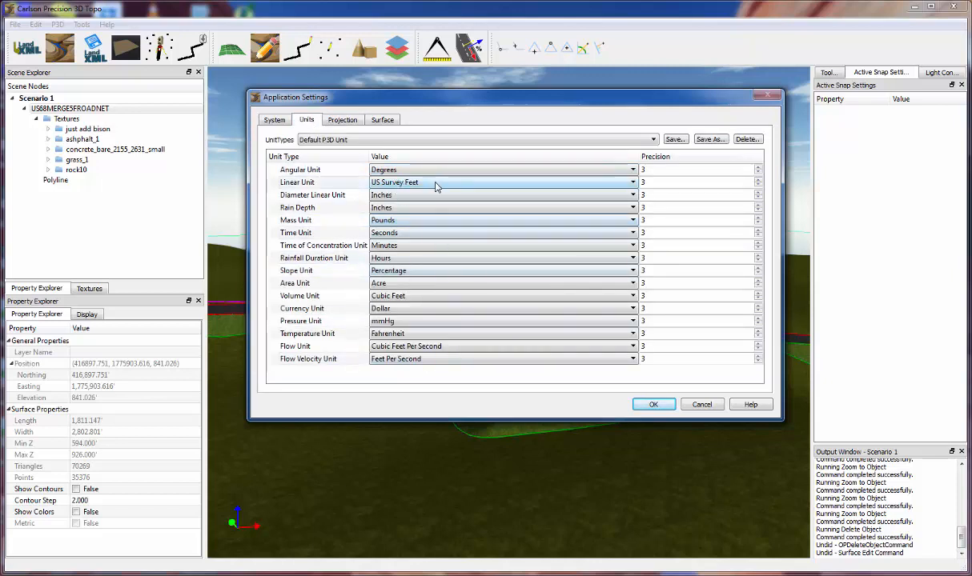
click(715, 405)
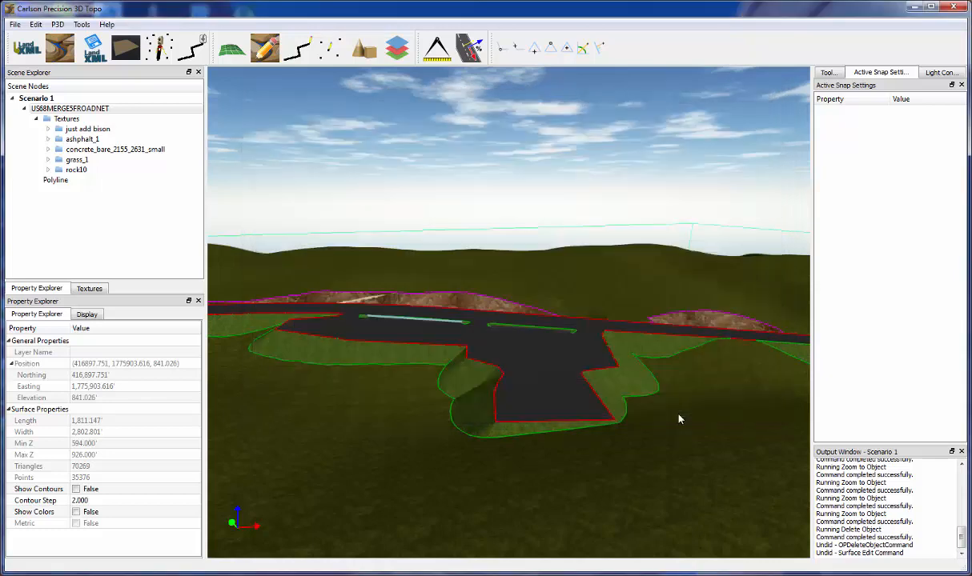
Check the supported file types for loading a surface in the Carlson Projects folder, and cancel the load.
middle_drag(534, 297, 604, 309)
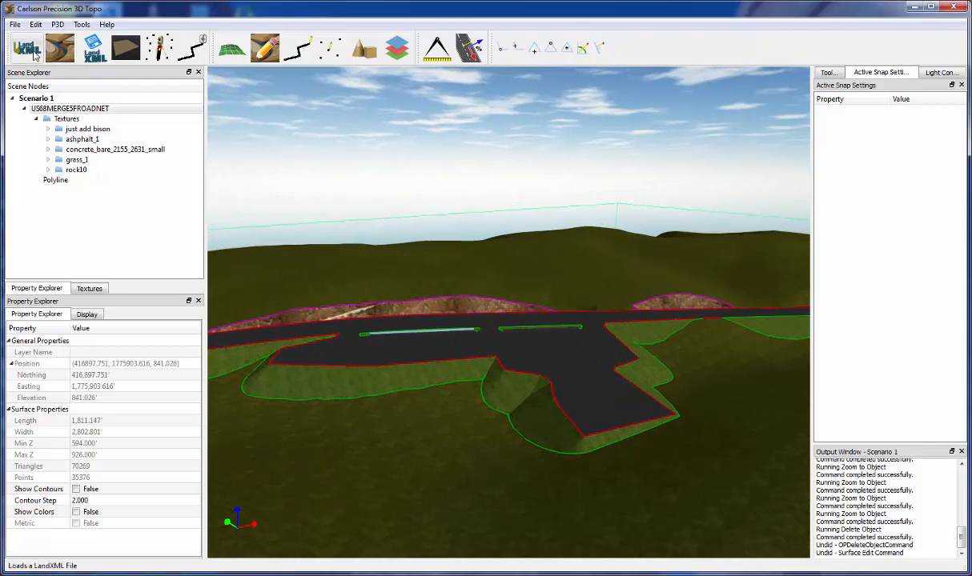
middle_drag(461, 364, 504, 407)
scroll(504, 407, down, 5)
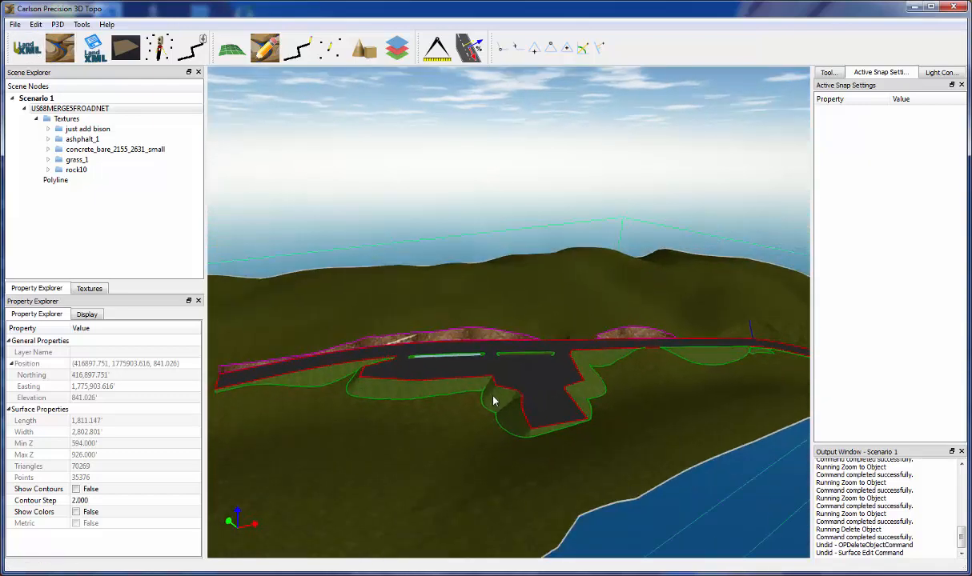
click(58, 49)
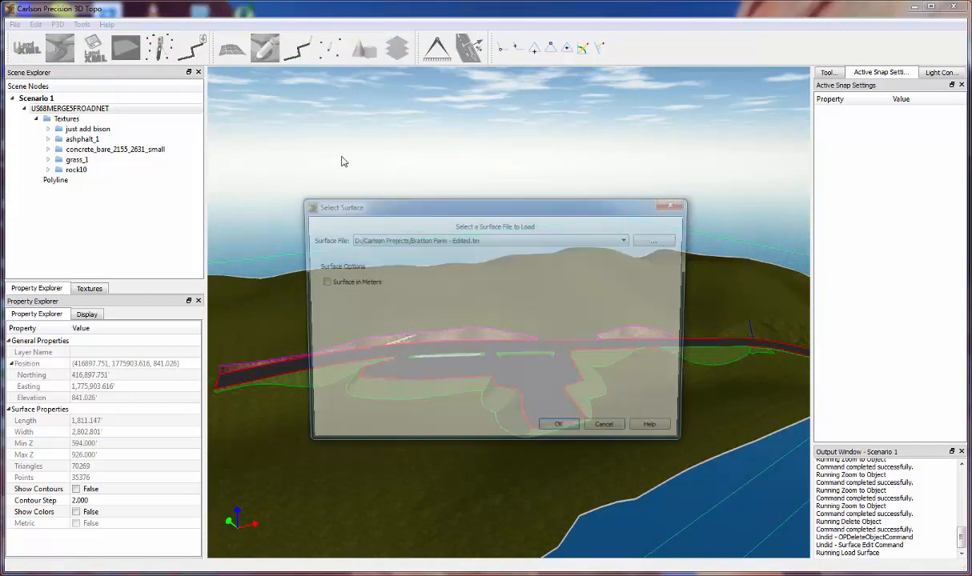
click(659, 240)
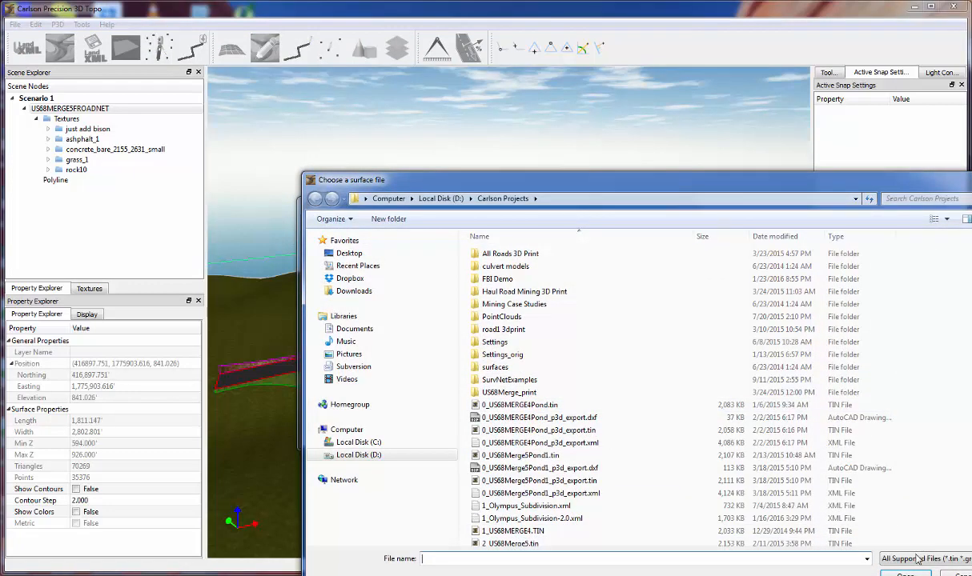
click(953, 559)
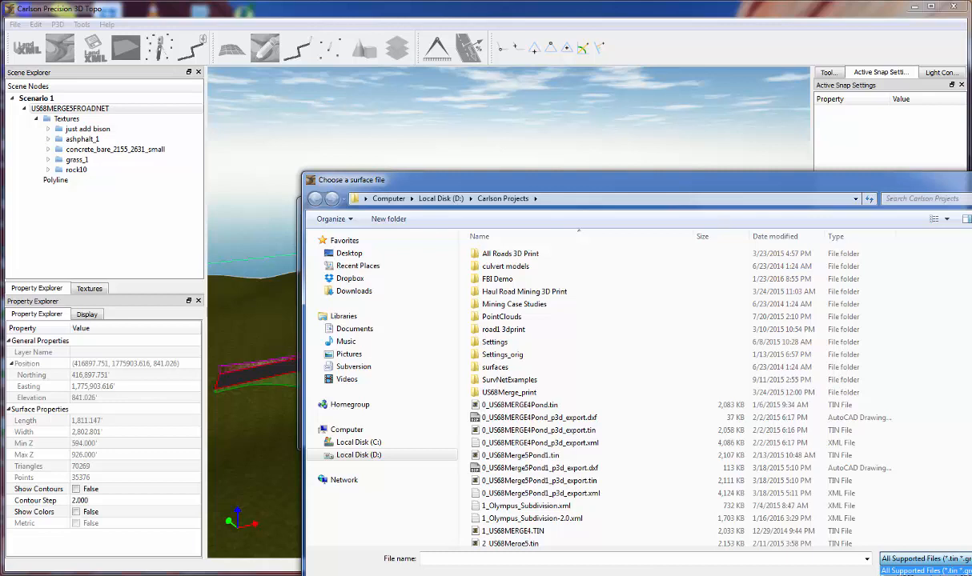
click(726, 183)
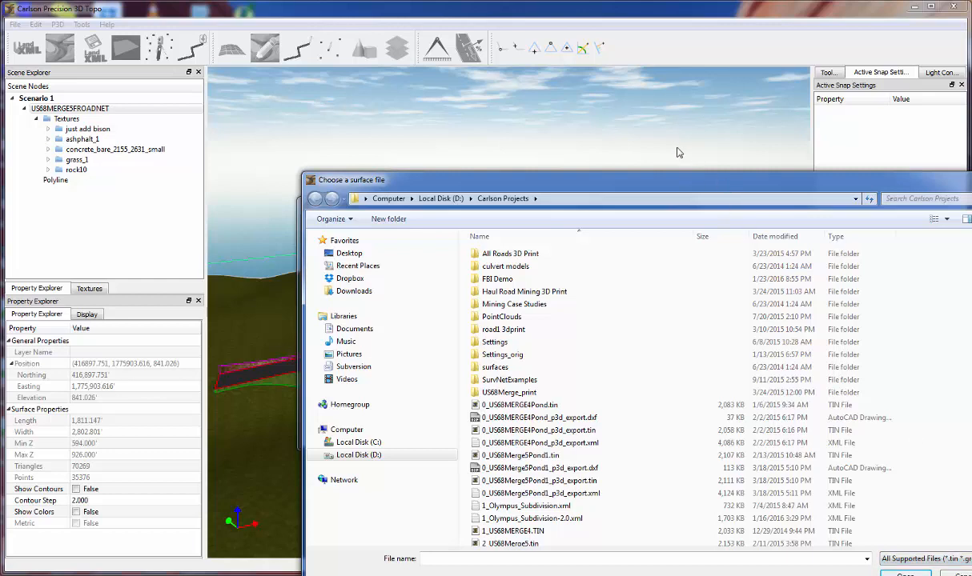
drag(677, 180, 677, 177)
click(924, 557)
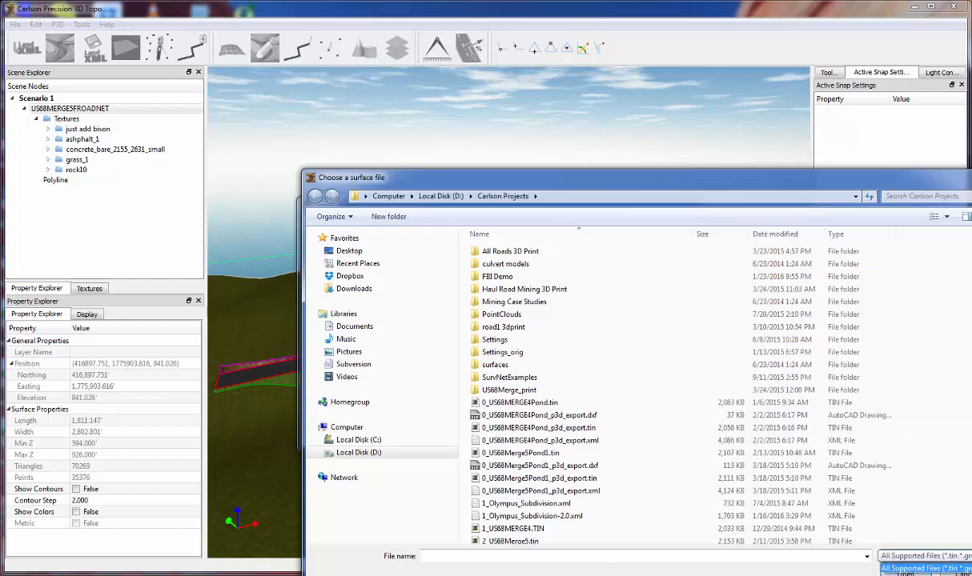
click(760, 176)
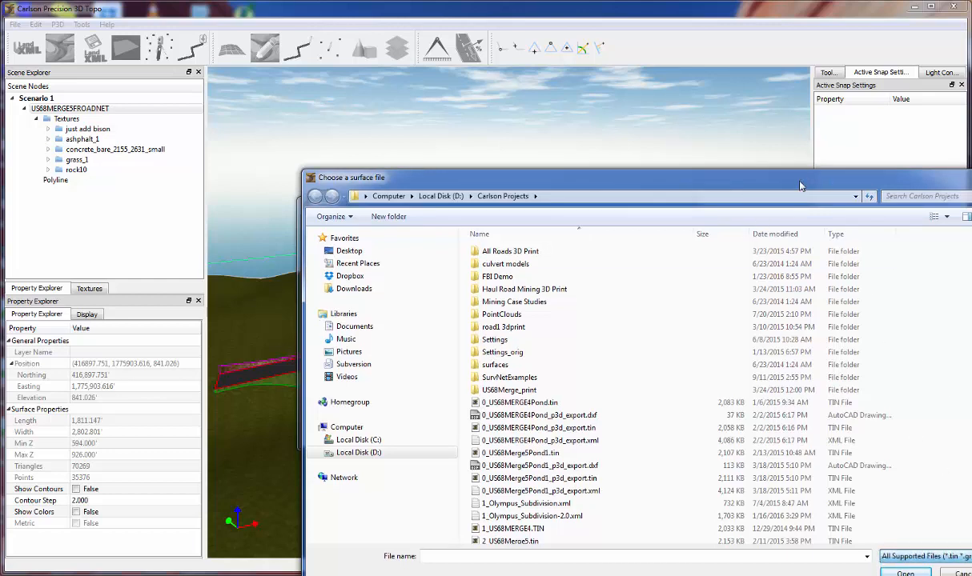
drag(762, 176, 653, 106)
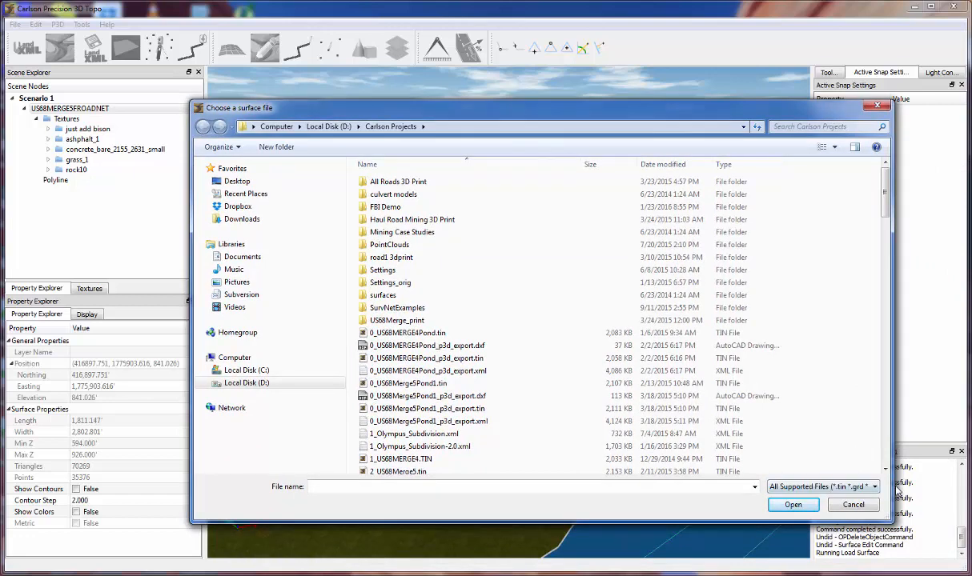
click(854, 505)
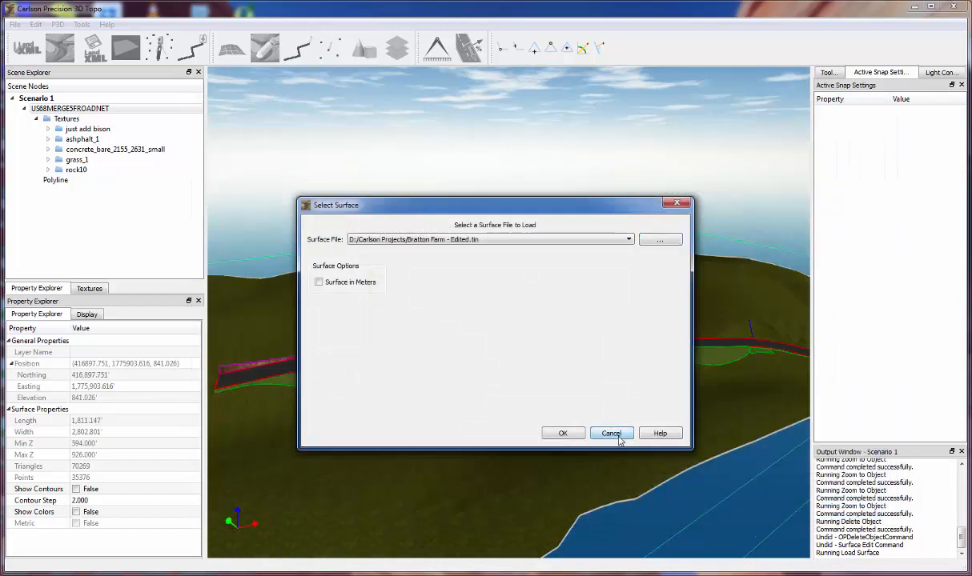
click(612, 433)
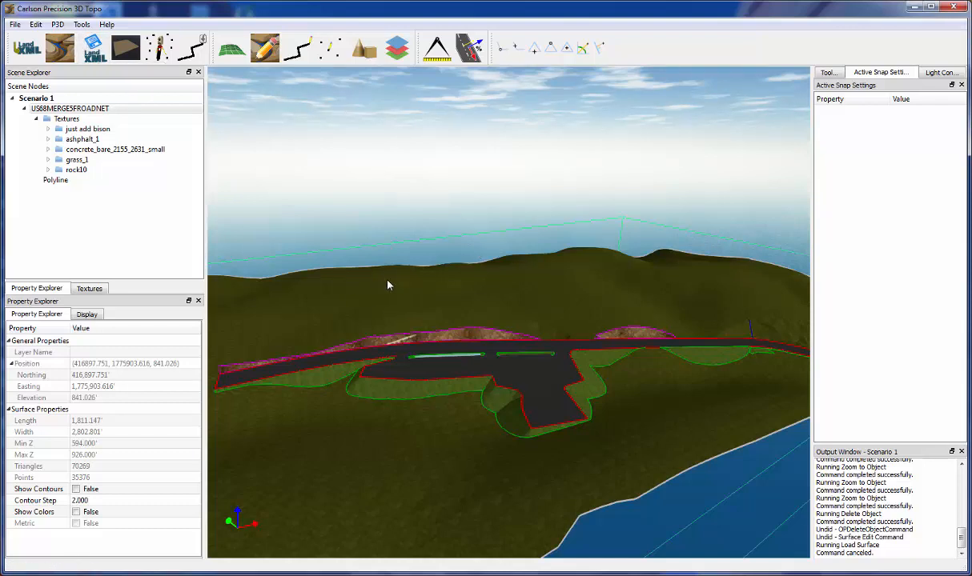
Check the file formats offered for saving or exporting the US68MERGE5FROADNET surface, and cancel the export.
drag(504, 312, 503, 323)
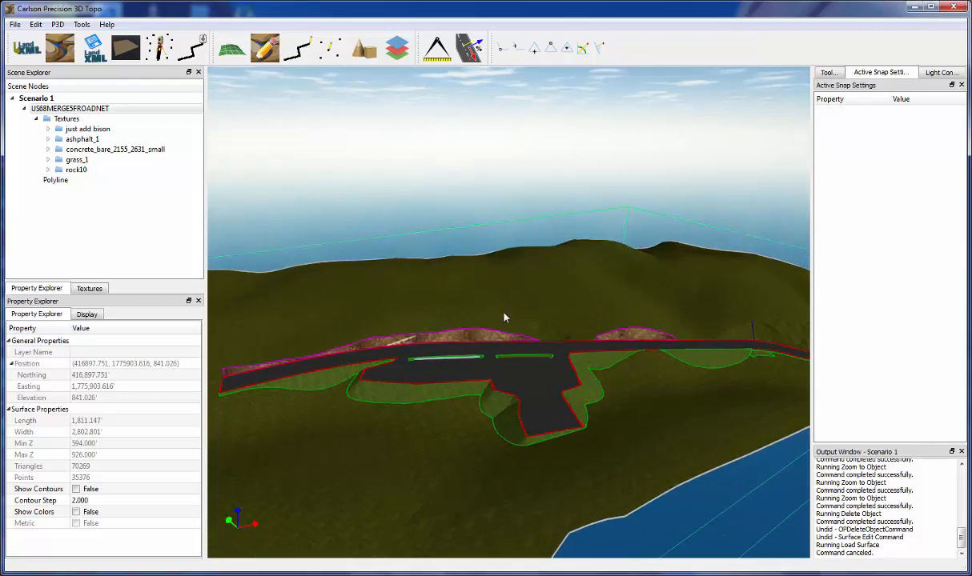
right_click(505, 317)
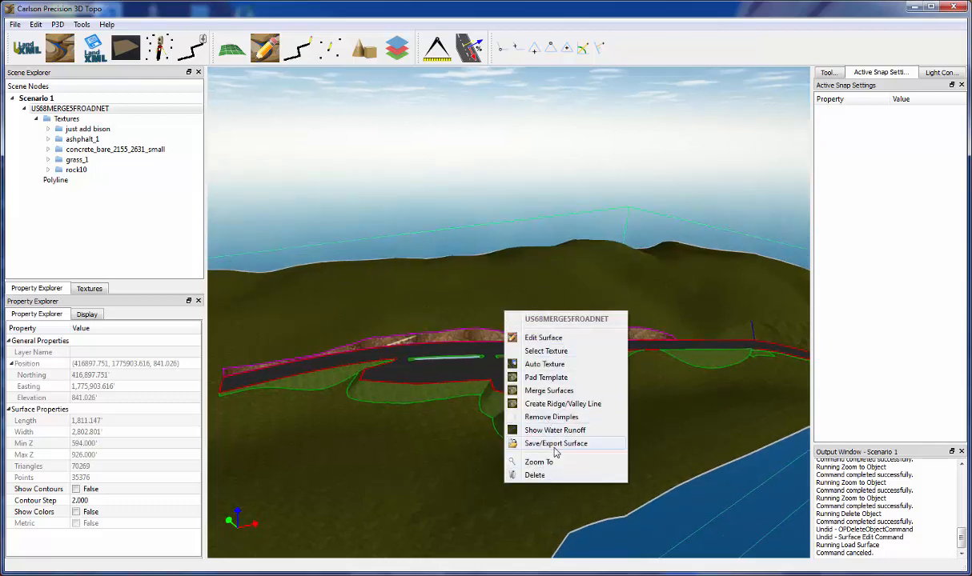
click(556, 444)
click(187, 398)
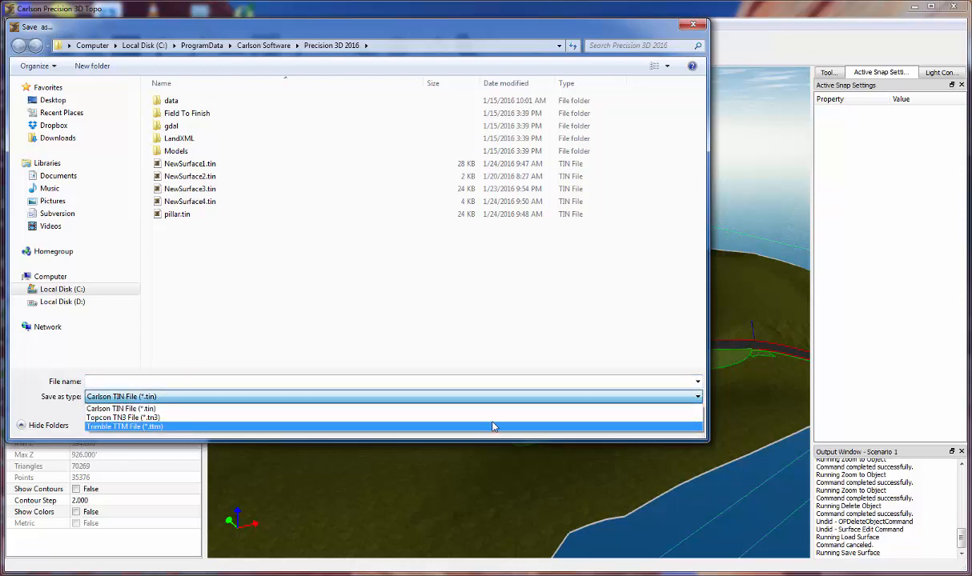
click(569, 313)
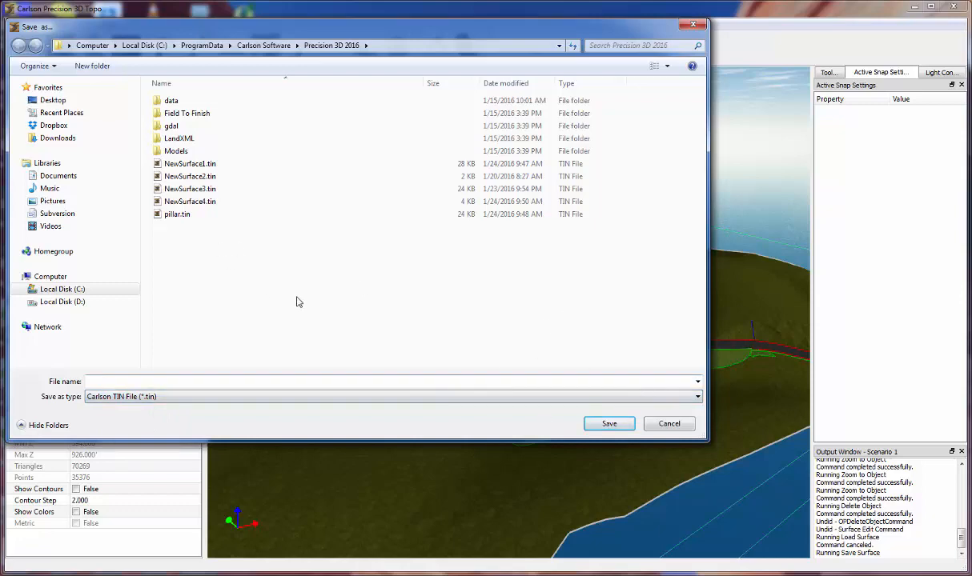
drag(295, 27, 423, 74)
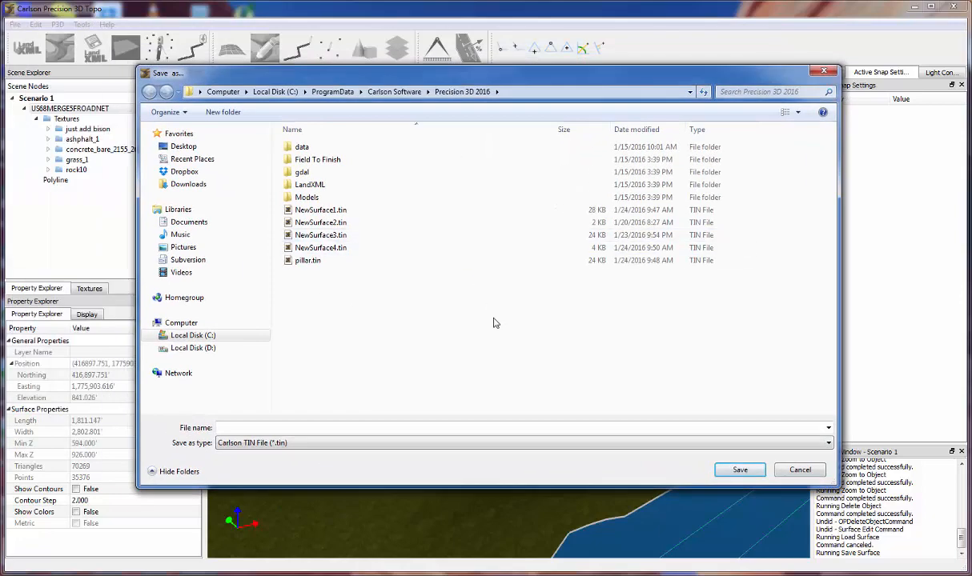
click(810, 471)
Browse the 3D Object Gallery's model categories, including Oil Tanks and Bridges.
scroll(512, 374, up, 5)
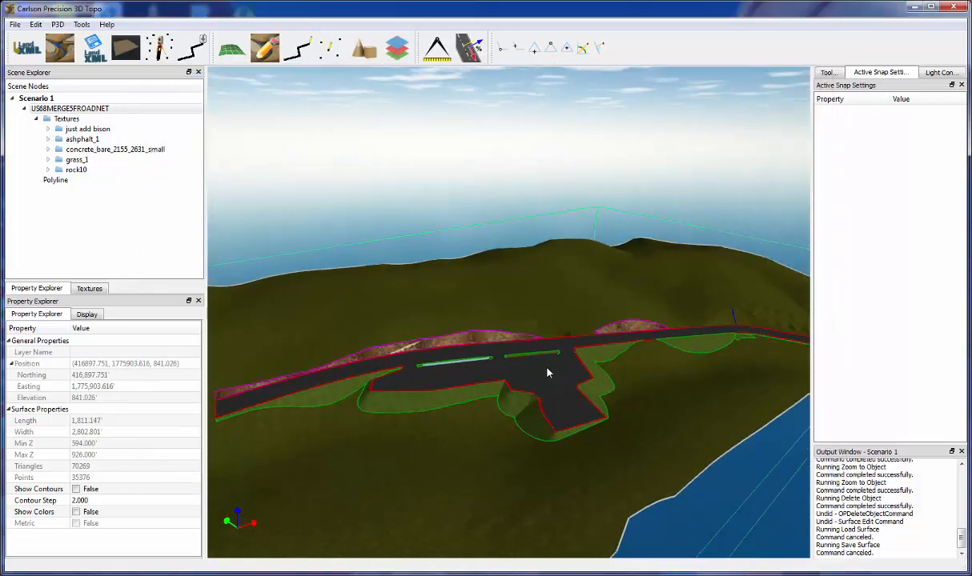
scroll(529, 384, up, 4)
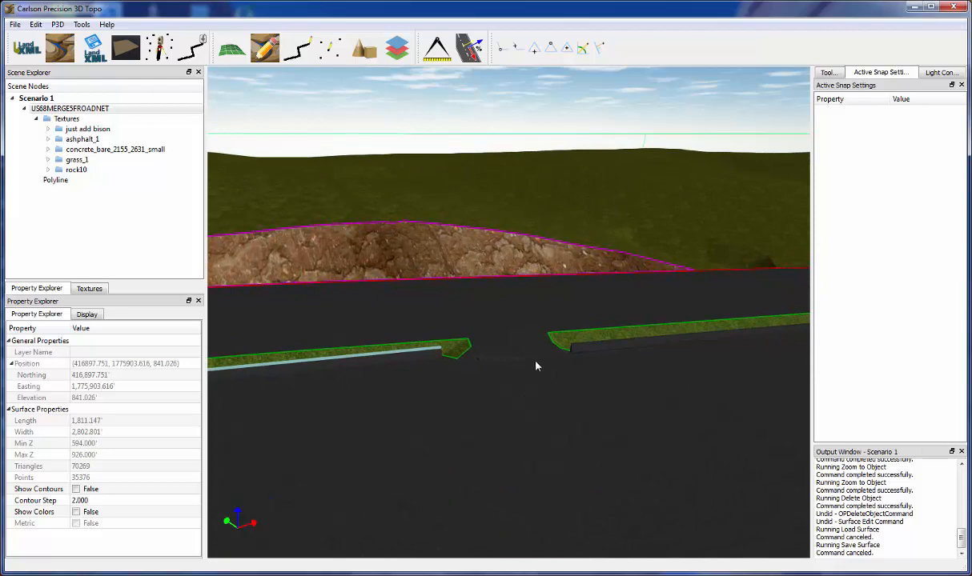
scroll(540, 368, down, 5)
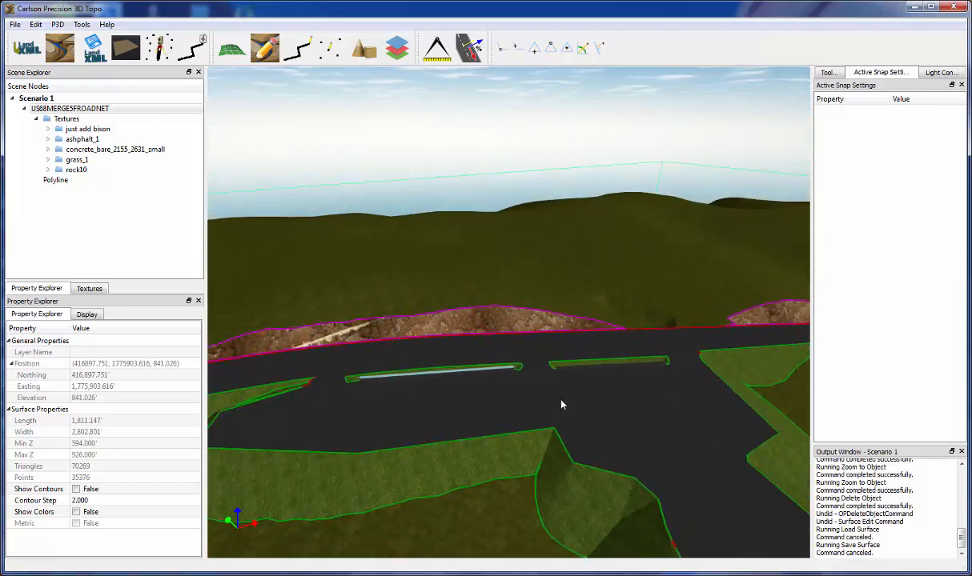
middle_drag(562, 405, 521, 386)
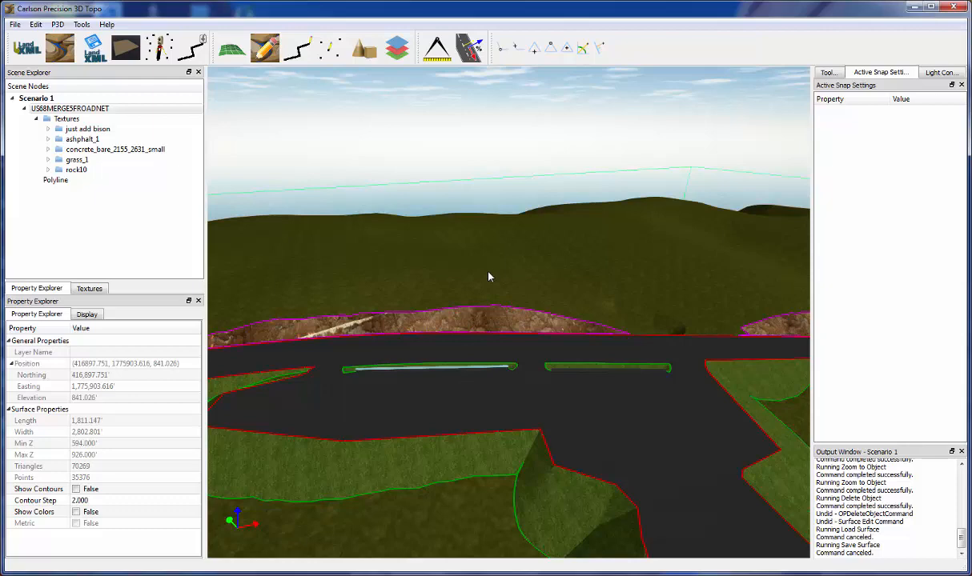
click(364, 48)
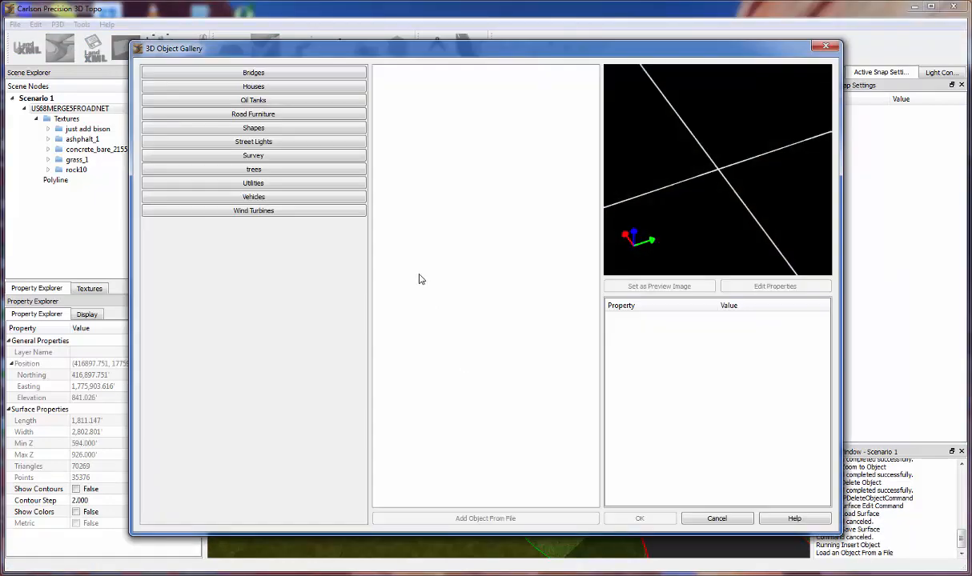
click(301, 104)
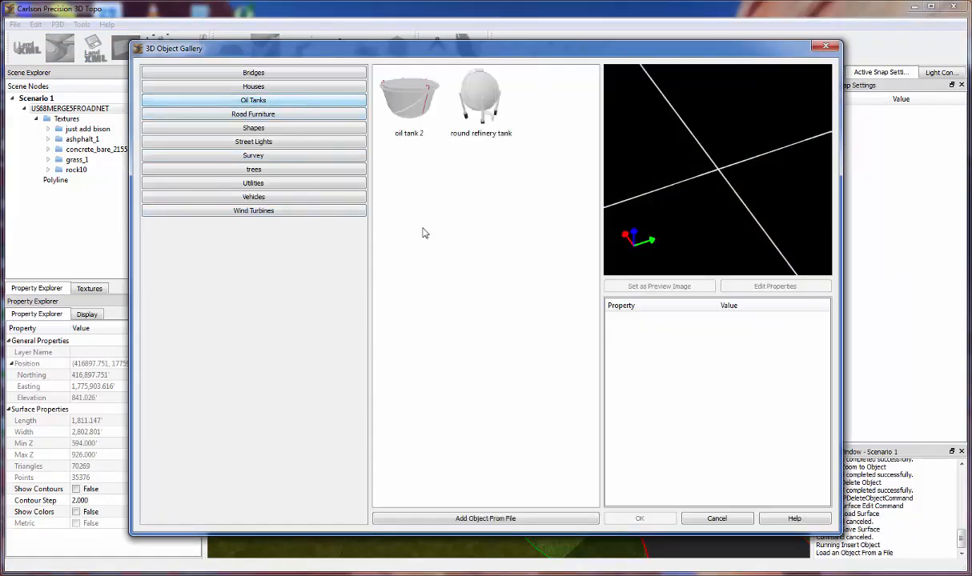
click(303, 128)
click(314, 97)
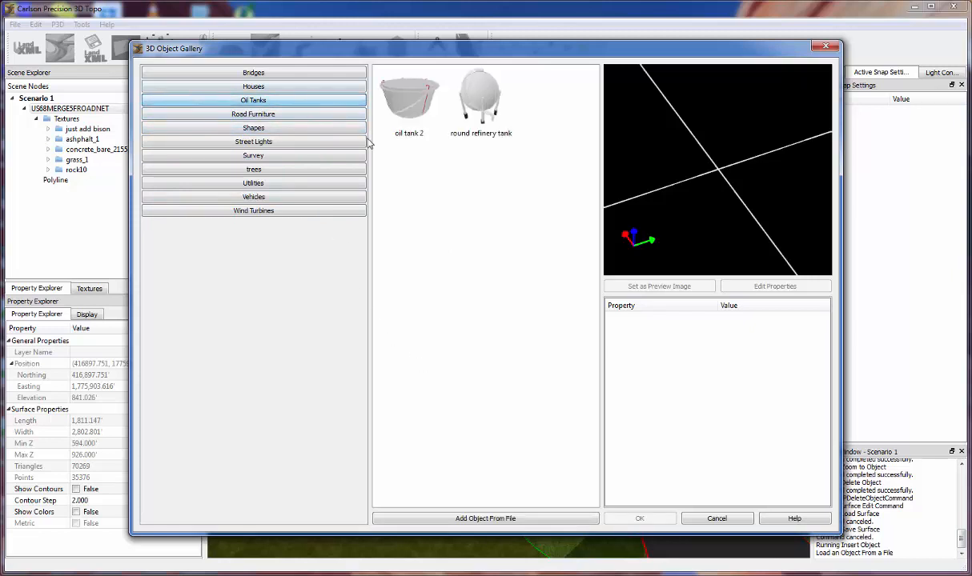
click(310, 86)
click(324, 73)
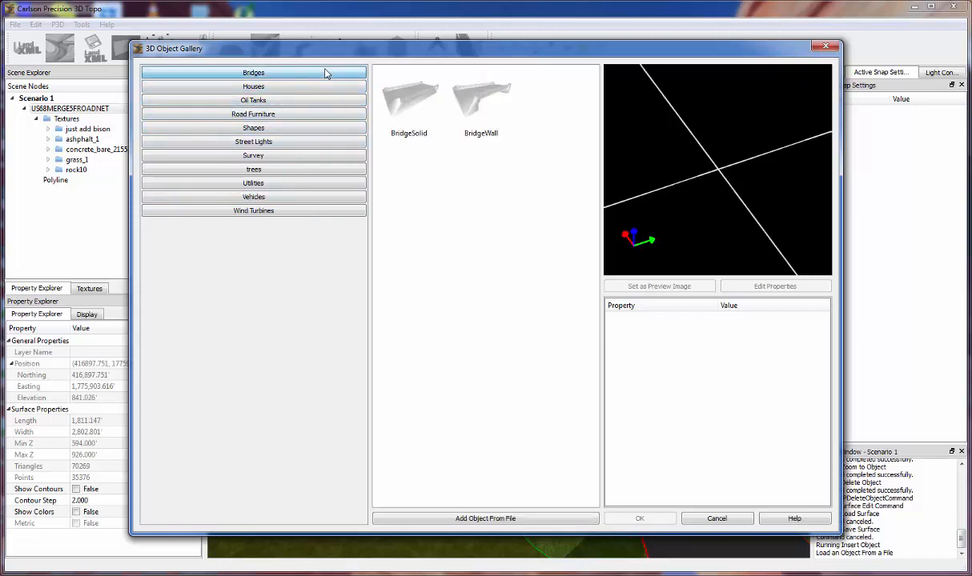
Add the 2009_Nissan_350z.skp model from the Downloads folder to the gallery's Houses category and inspect the car in the preview.
click(321, 89)
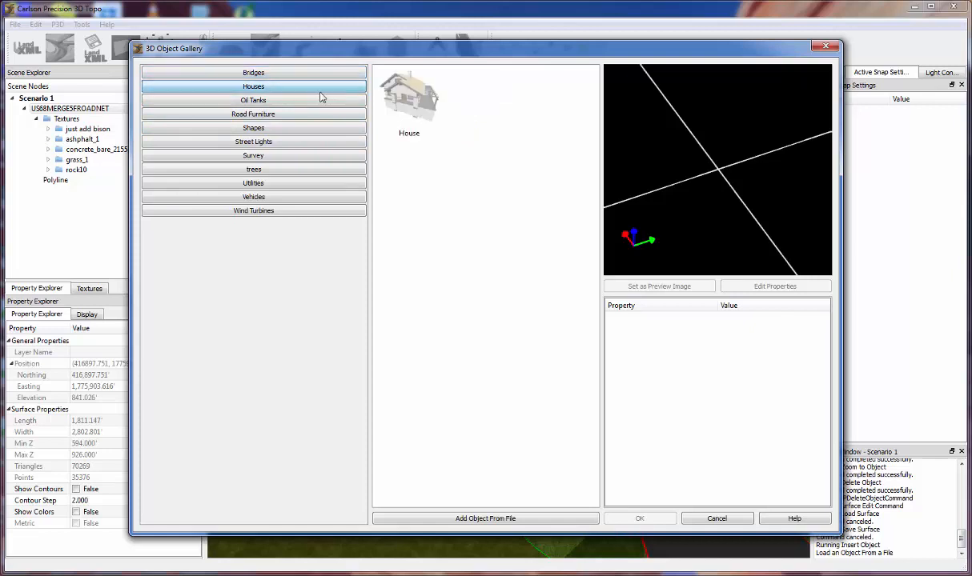
click(486, 519)
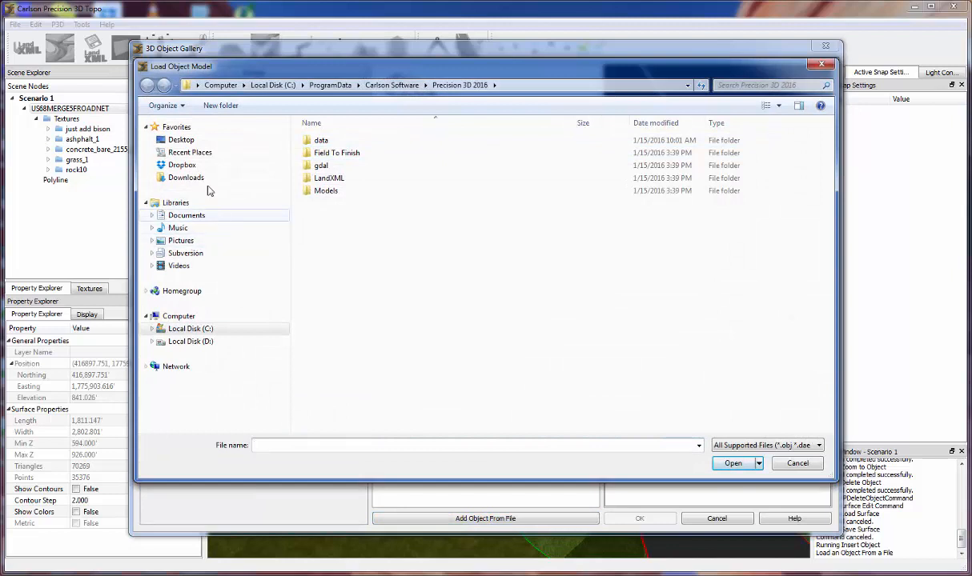
click(202, 178)
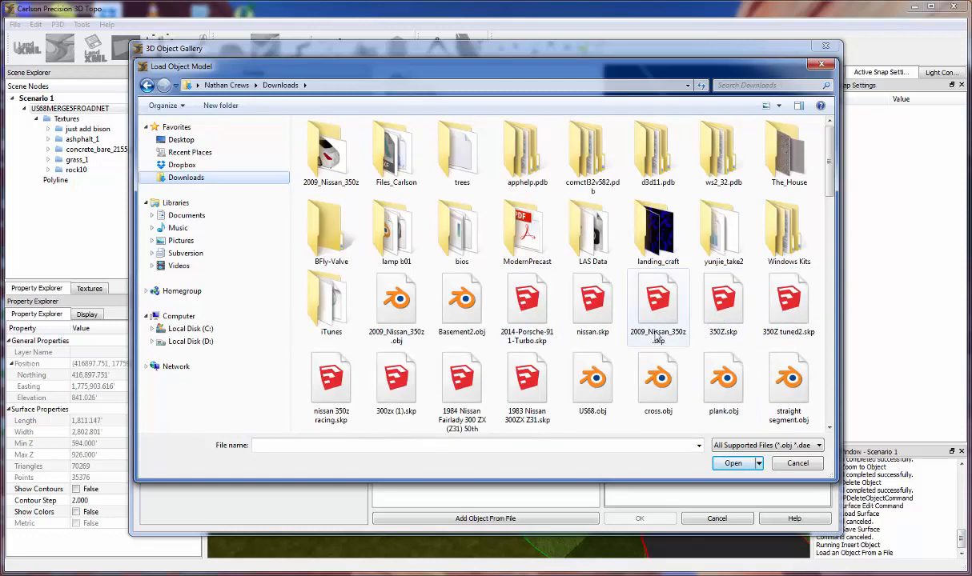
double_click(653, 330)
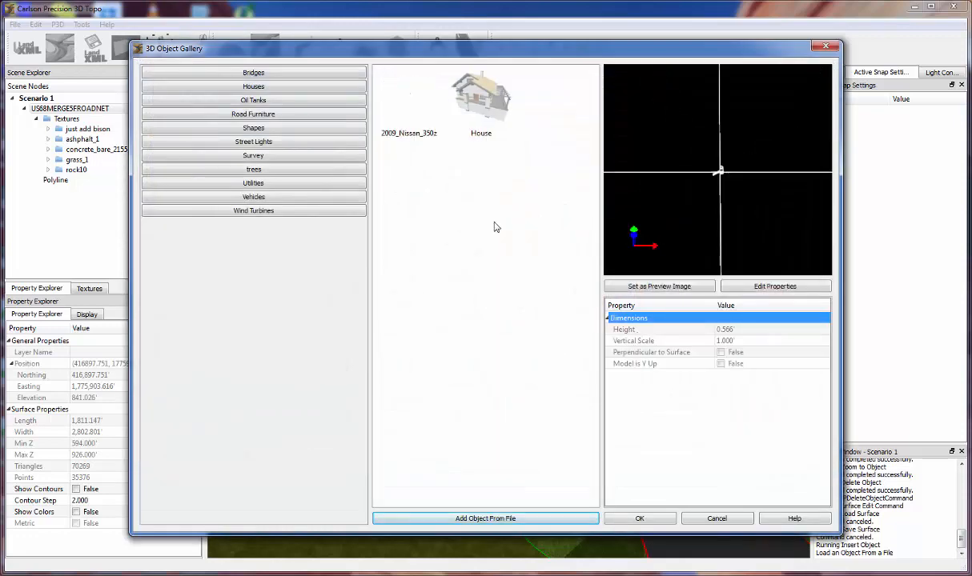
drag(732, 217, 702, 192)
scroll(729, 175, up, 5)
scroll(719, 179, up, 4)
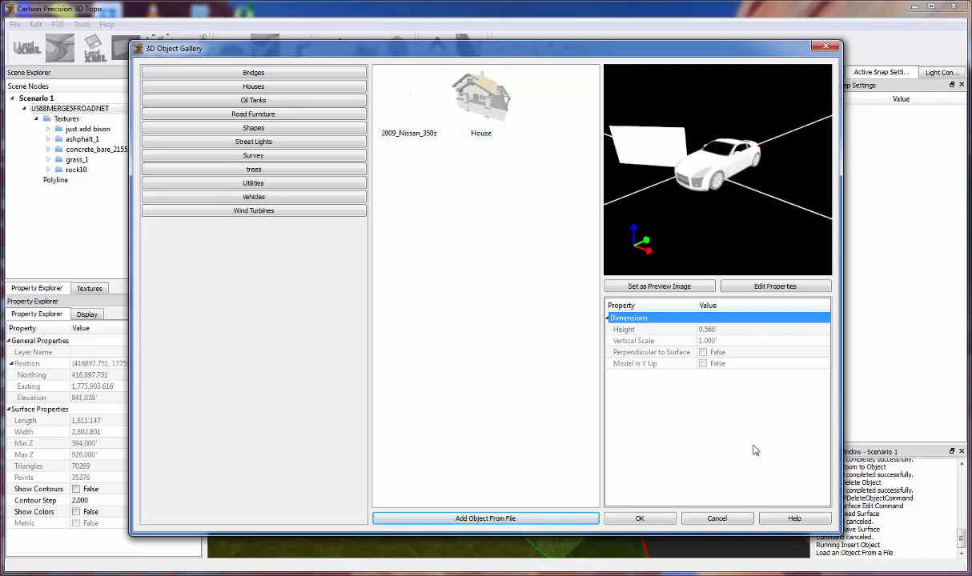
Browse the gallery models under Street Lights, Road Furniture, Oil Tanks, Wind Turbines, Vehicles and Utilities.
click(296, 142)
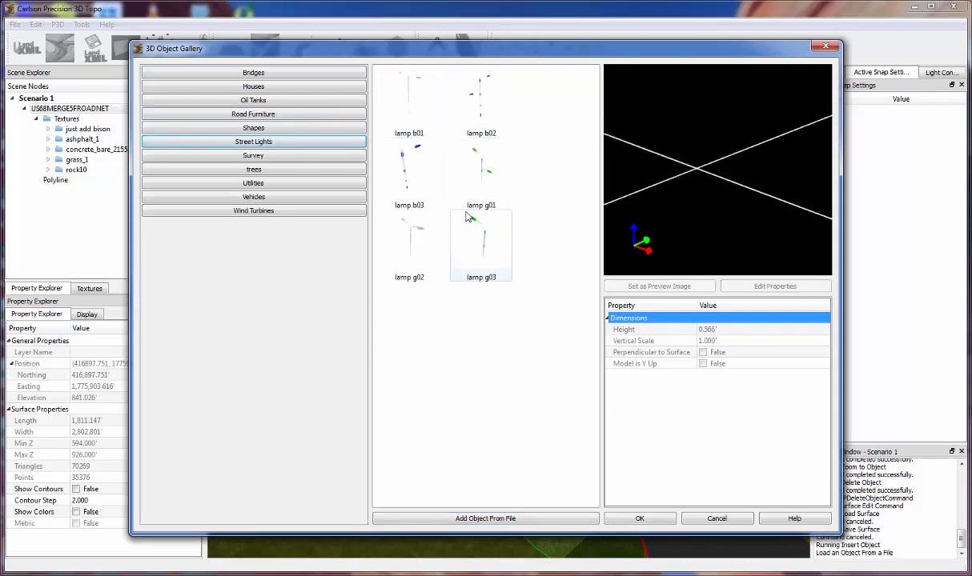
click(302, 115)
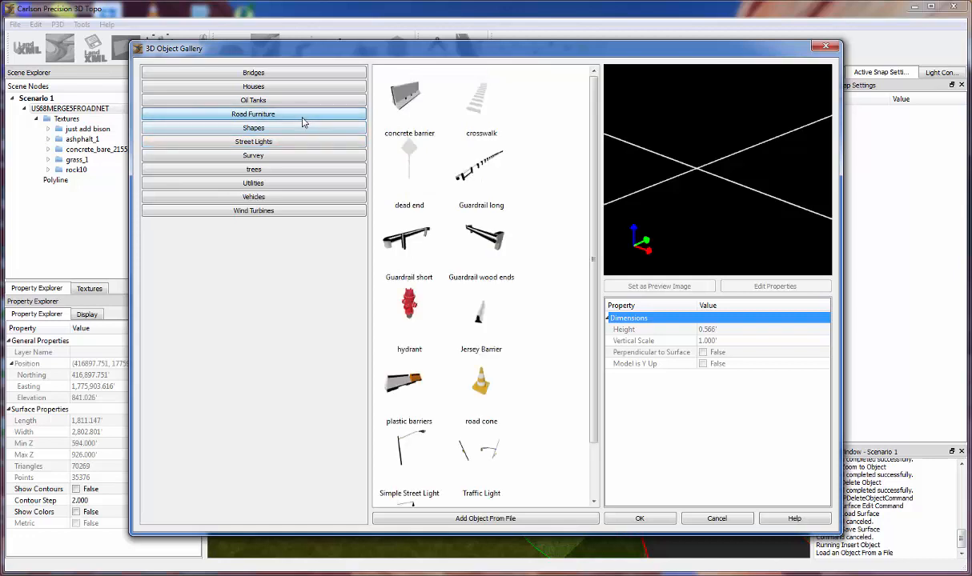
scroll(476, 280, up, 2)
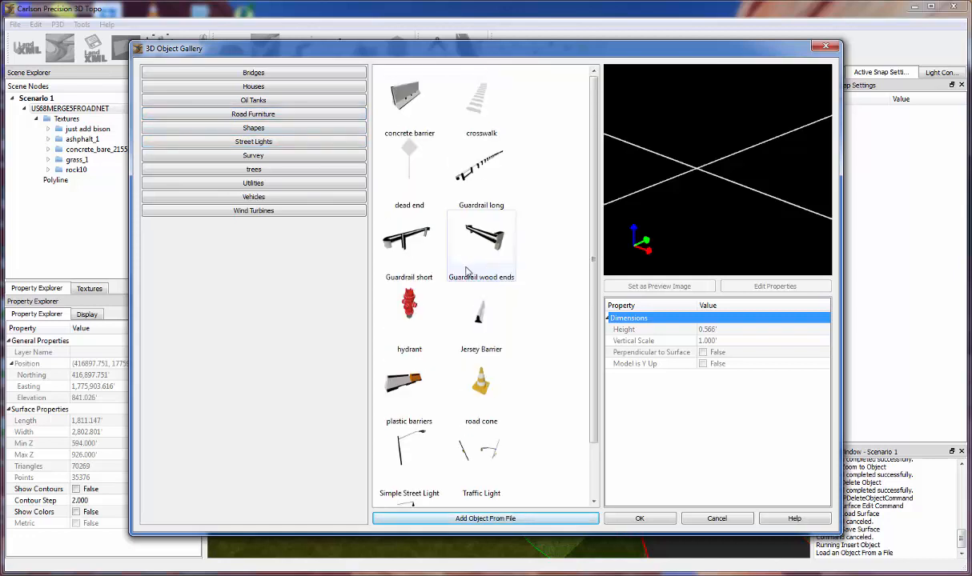
click(281, 100)
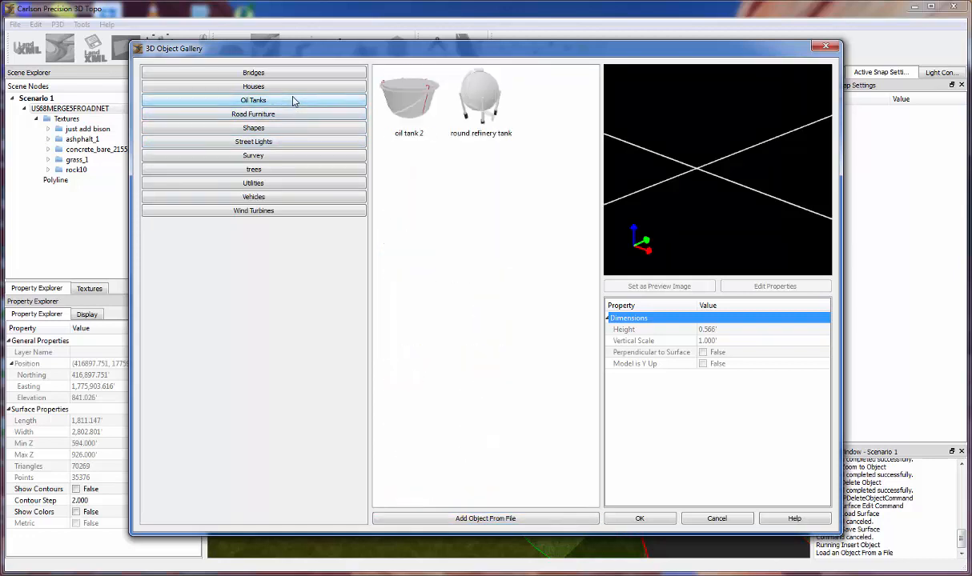
click(299, 211)
click(303, 200)
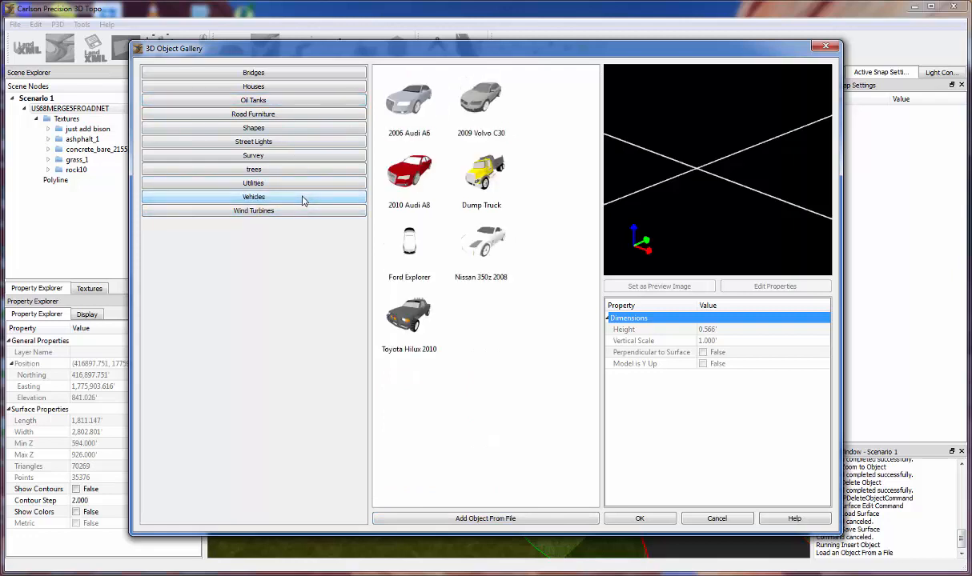
click(307, 183)
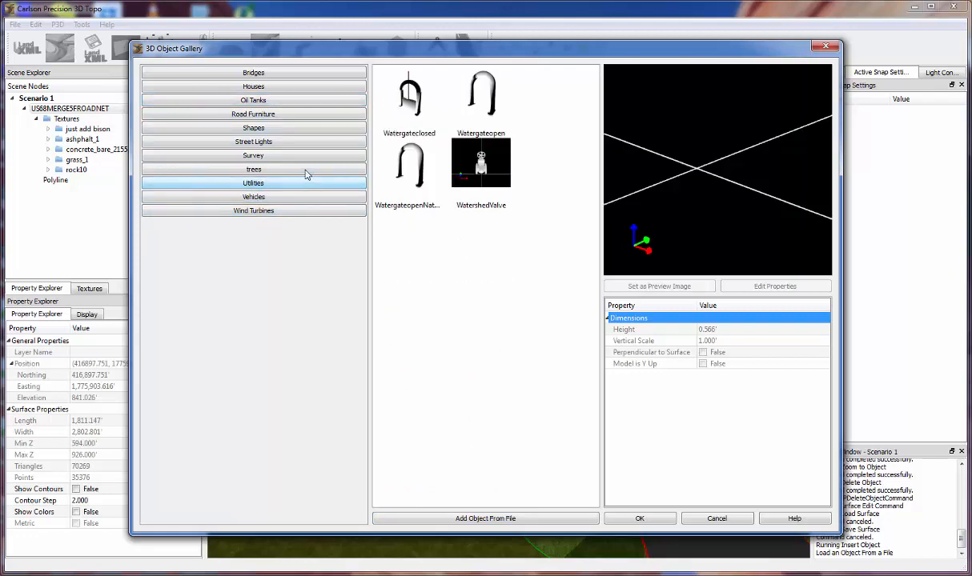
Insert the blackTupelo tree model and place four copies in a row on the pavement in front of the grass medians.
click(305, 173)
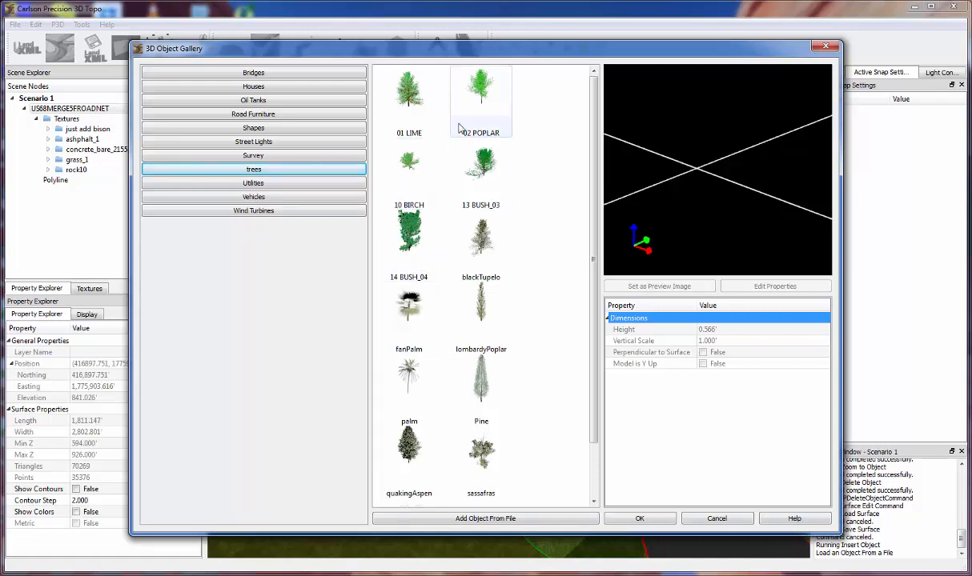
double_click(487, 243)
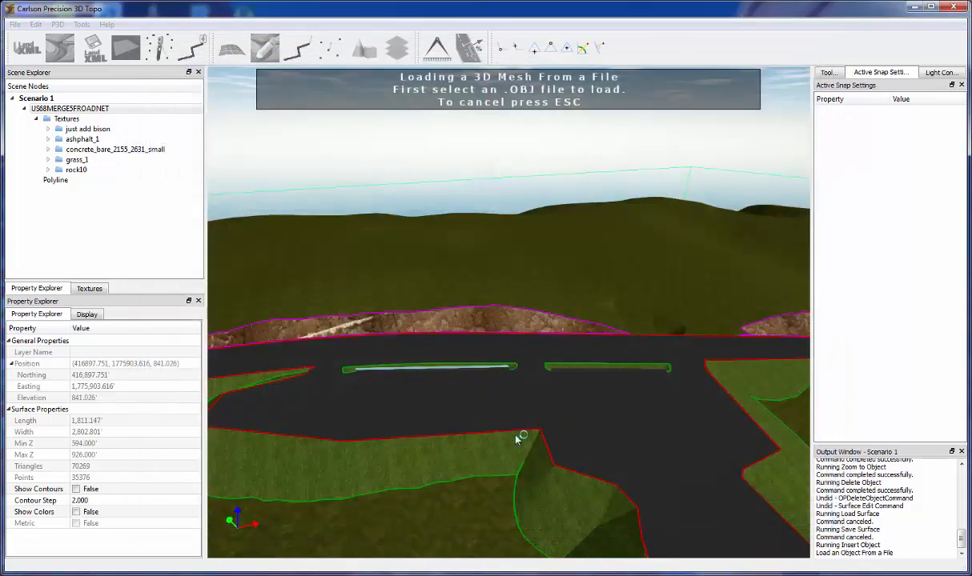
click(519, 394)
click(576, 394)
click(466, 392)
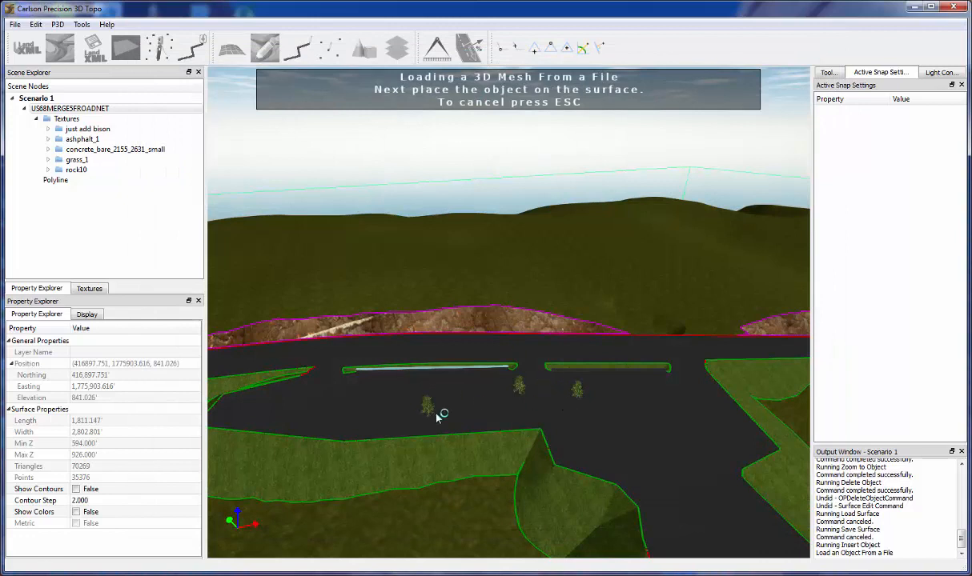
click(423, 396)
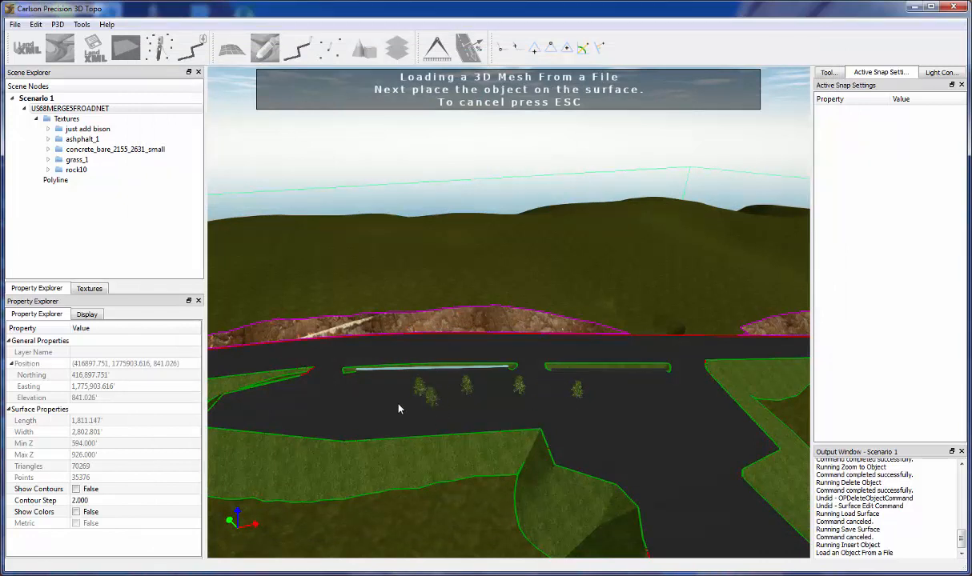
key(Escape)
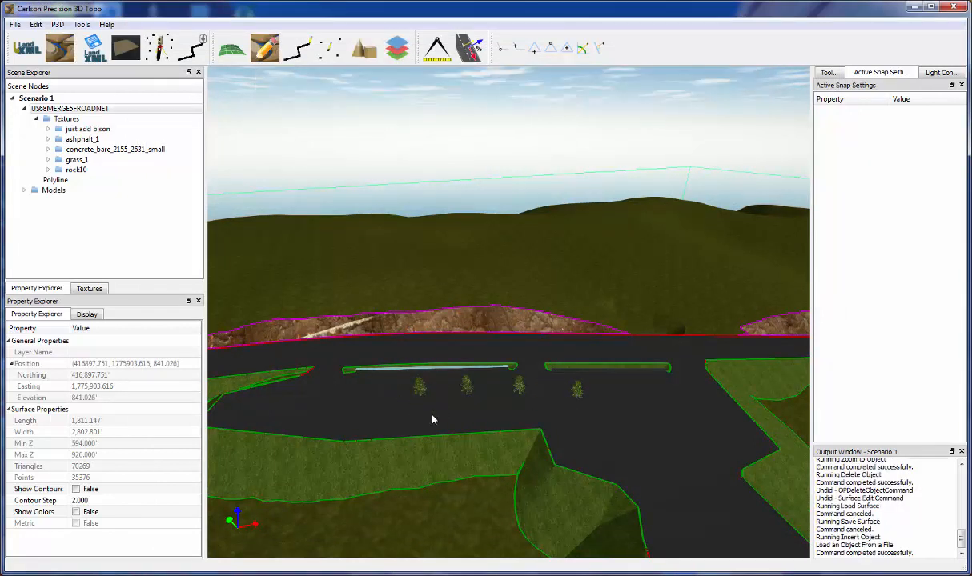
Enlarge the nearest tree in the row to about 51.9 ft high with its scale grip.
scroll(432, 419, up, 8)
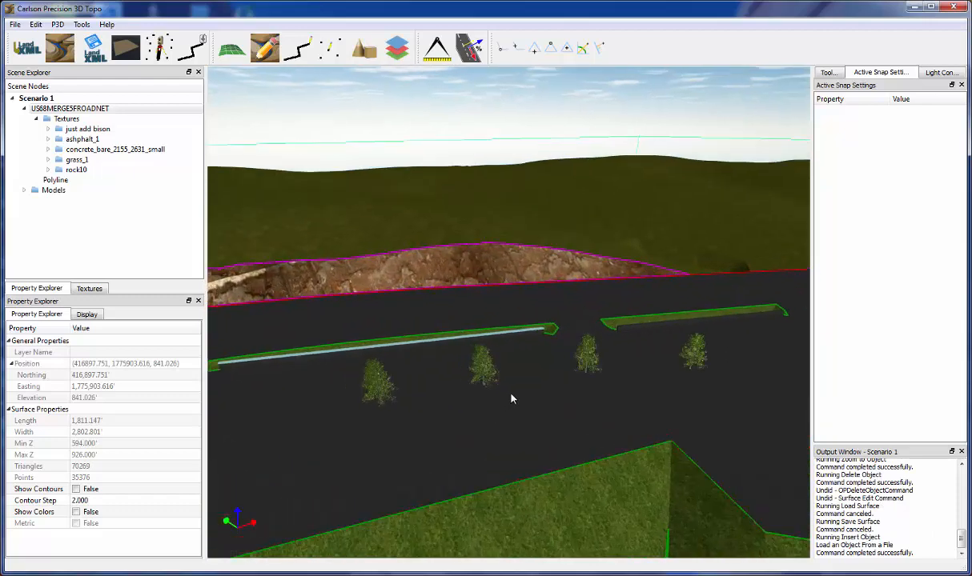
drag(494, 416, 551, 408)
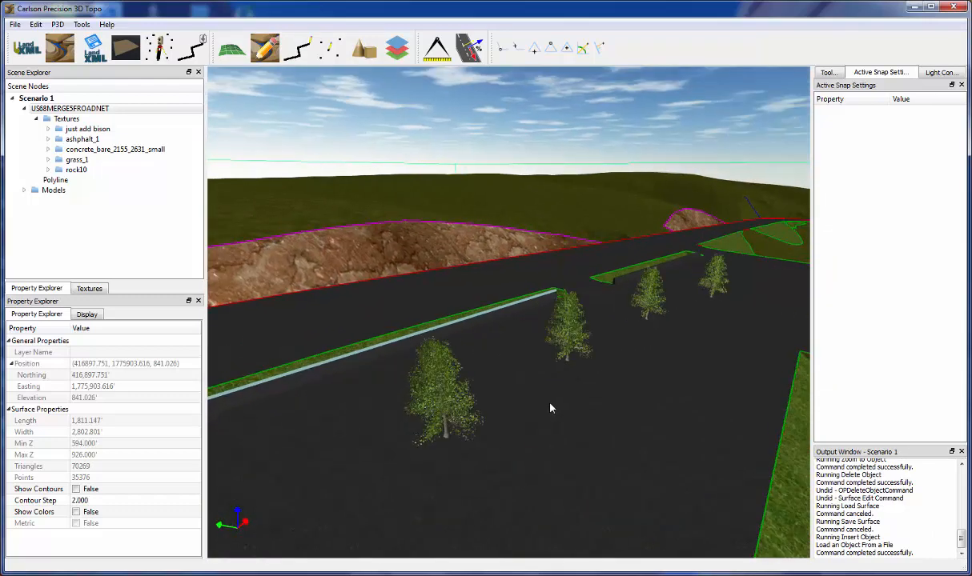
click(462, 424)
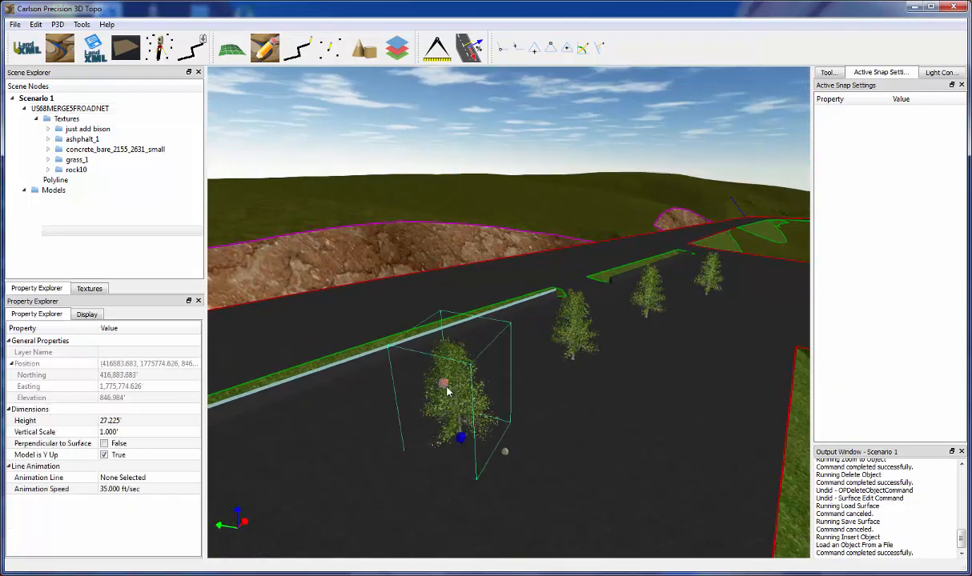
drag(444, 386, 431, 346)
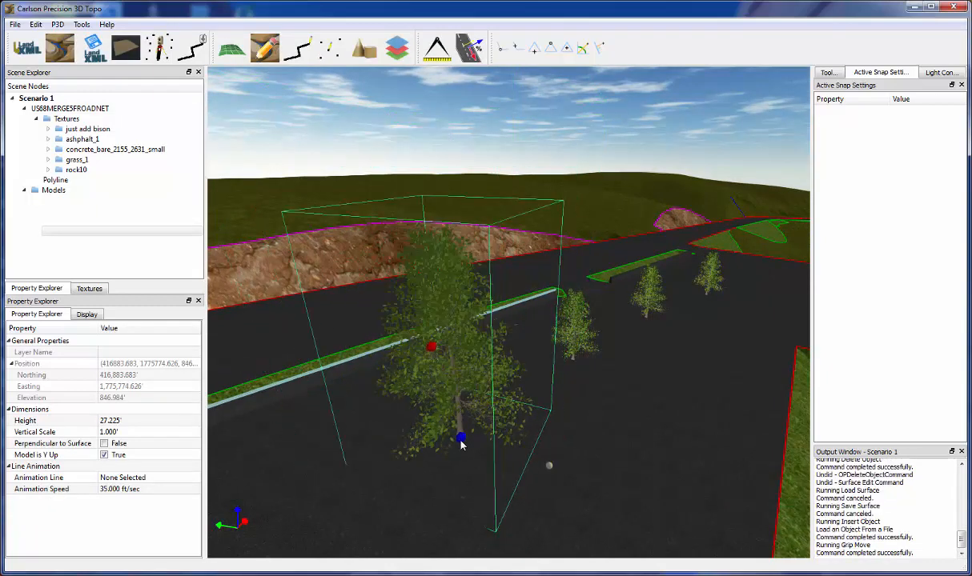
Move the enlarged tree to about northing 416,890 and easting 1,775,766, and rotate it slightly with its grip.
drag(460, 437, 414, 455)
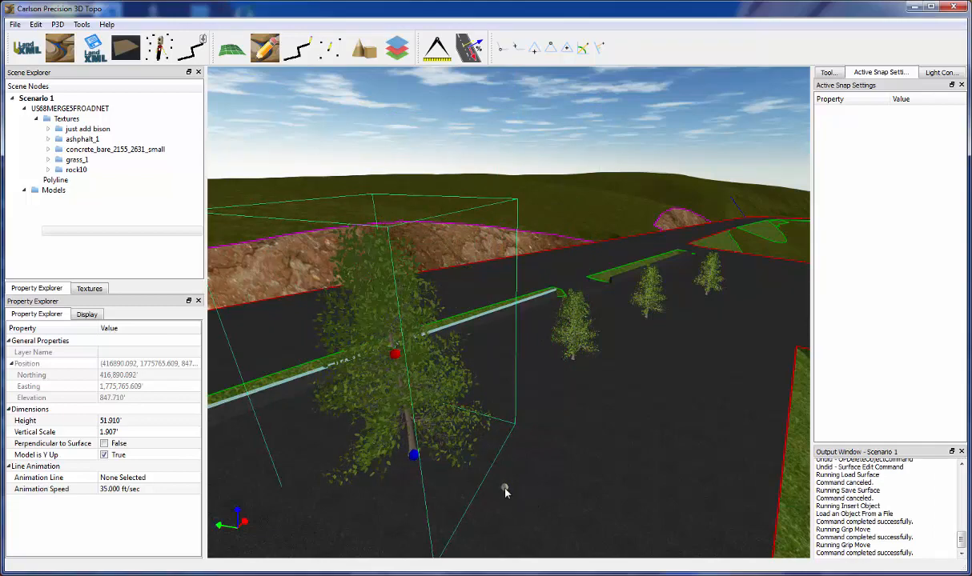
mouse_move(506, 491)
mouse_down()
mouse_move(370, 504)
mouse_move(467, 527)
mouse_move(531, 456)
mouse_move(446, 538)
mouse_move(511, 481)
mouse_up()
click(621, 483)
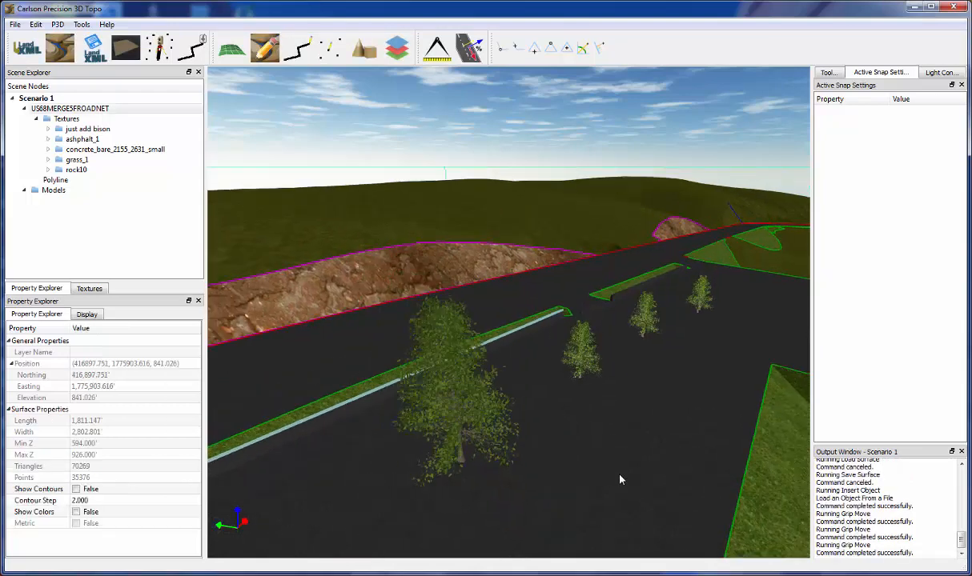
scroll(619, 478, down, 3)
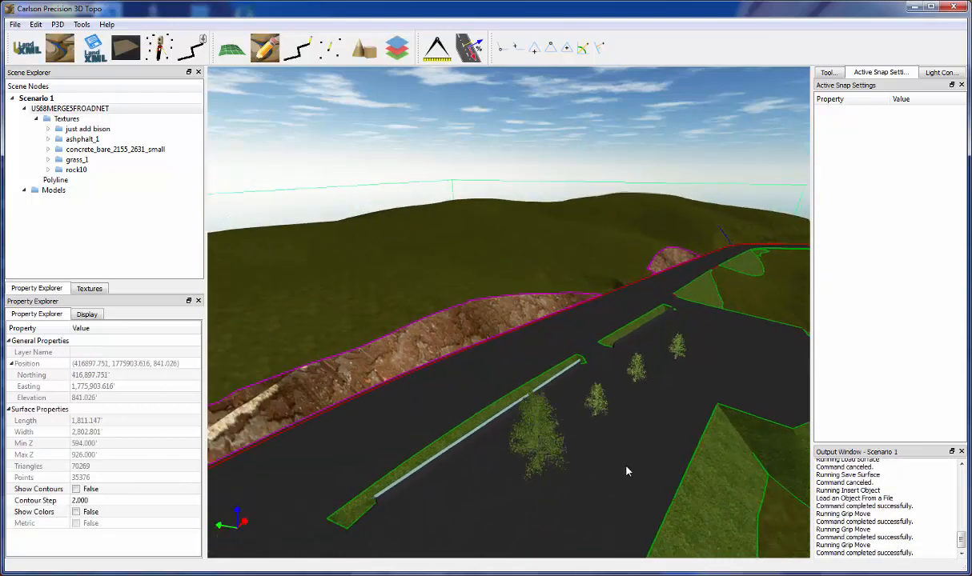
scroll(633, 466, up, 1)
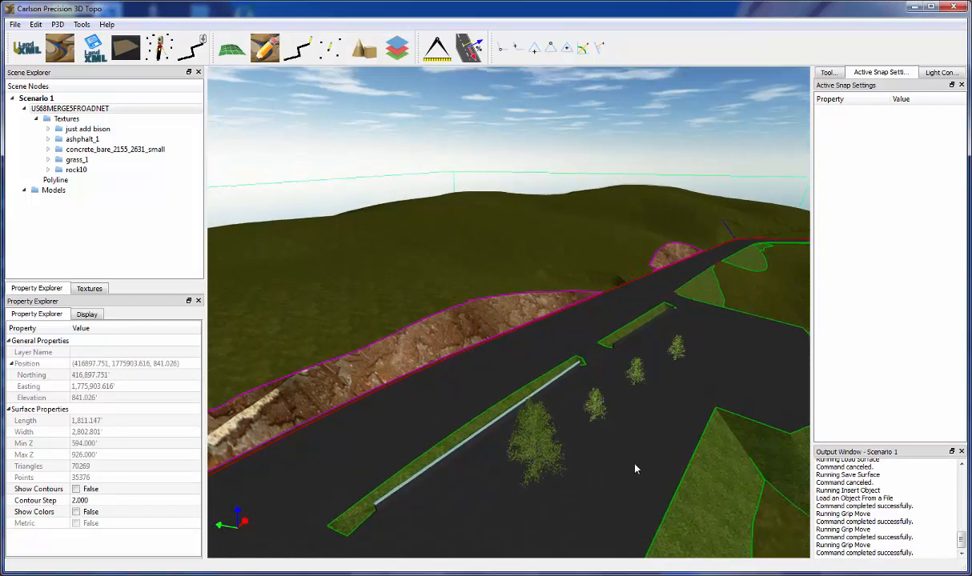
click(543, 446)
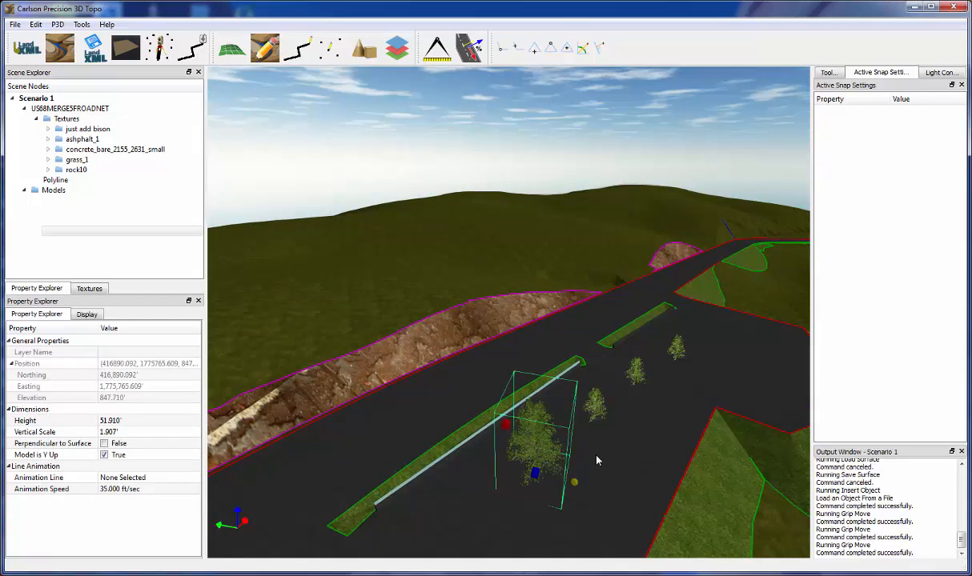
click(404, 365)
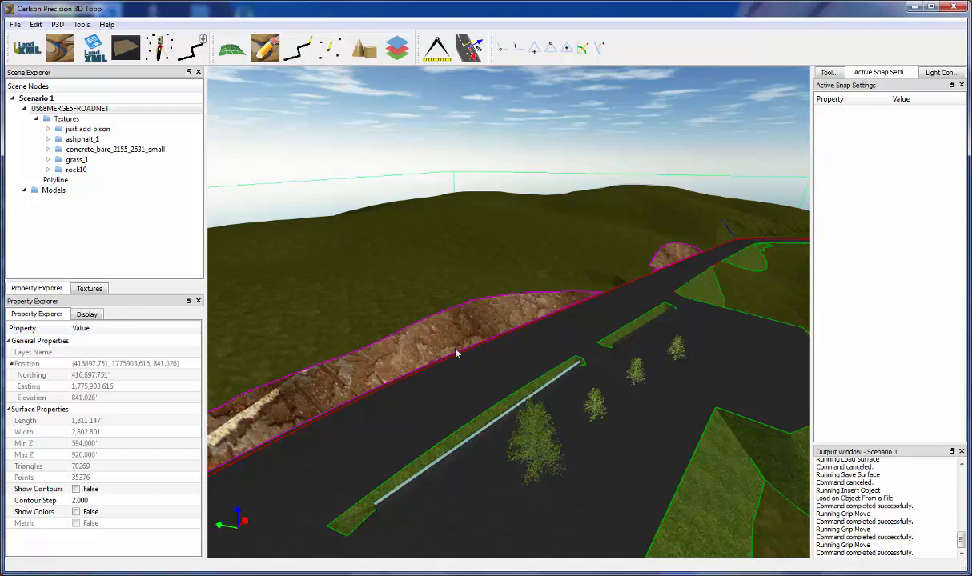
middle_drag(462, 342, 354, 381)
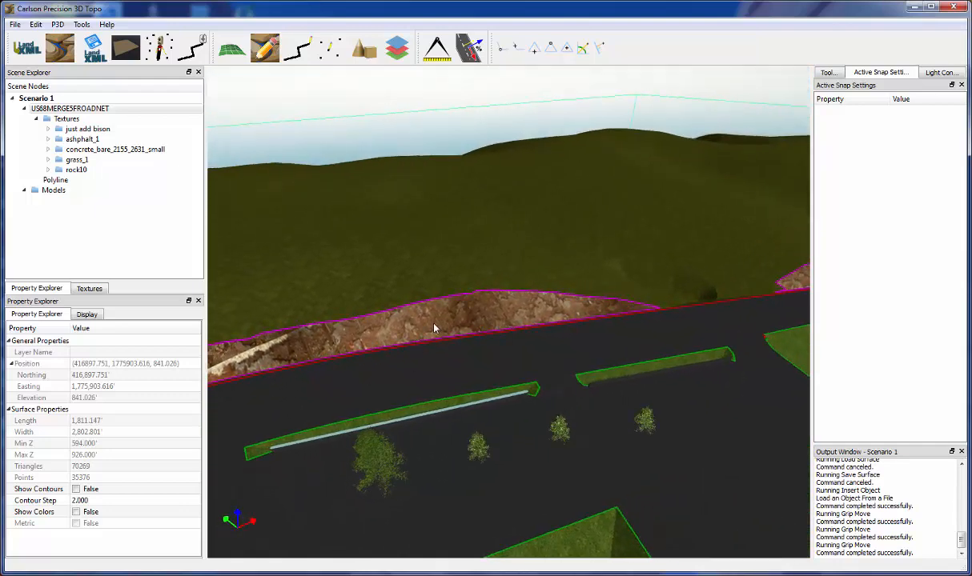